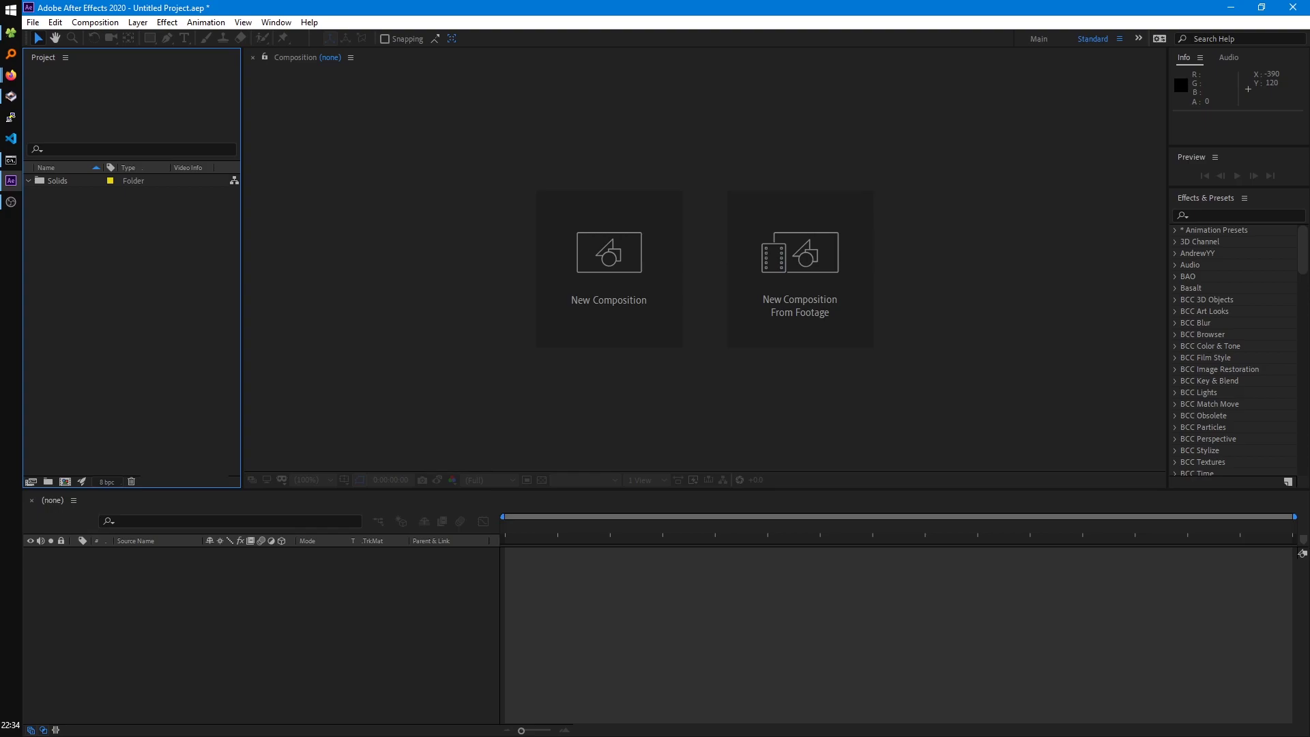
Import Old Spice - Punch 15.mp4, build the Old Spice - Punch 15 composition from it, and scrub to 0:00:08:18.
{"action": "left_click_drag", "start_coordinate": [1309, 287], "coordinate": [148, 248]}
{"action": "left_click_drag", "start_coordinate": [96, 180], "coordinate": [69, 483]}
{"action": "left_click_drag", "start_coordinate": [682, 526], "coordinate": [980, 539]}
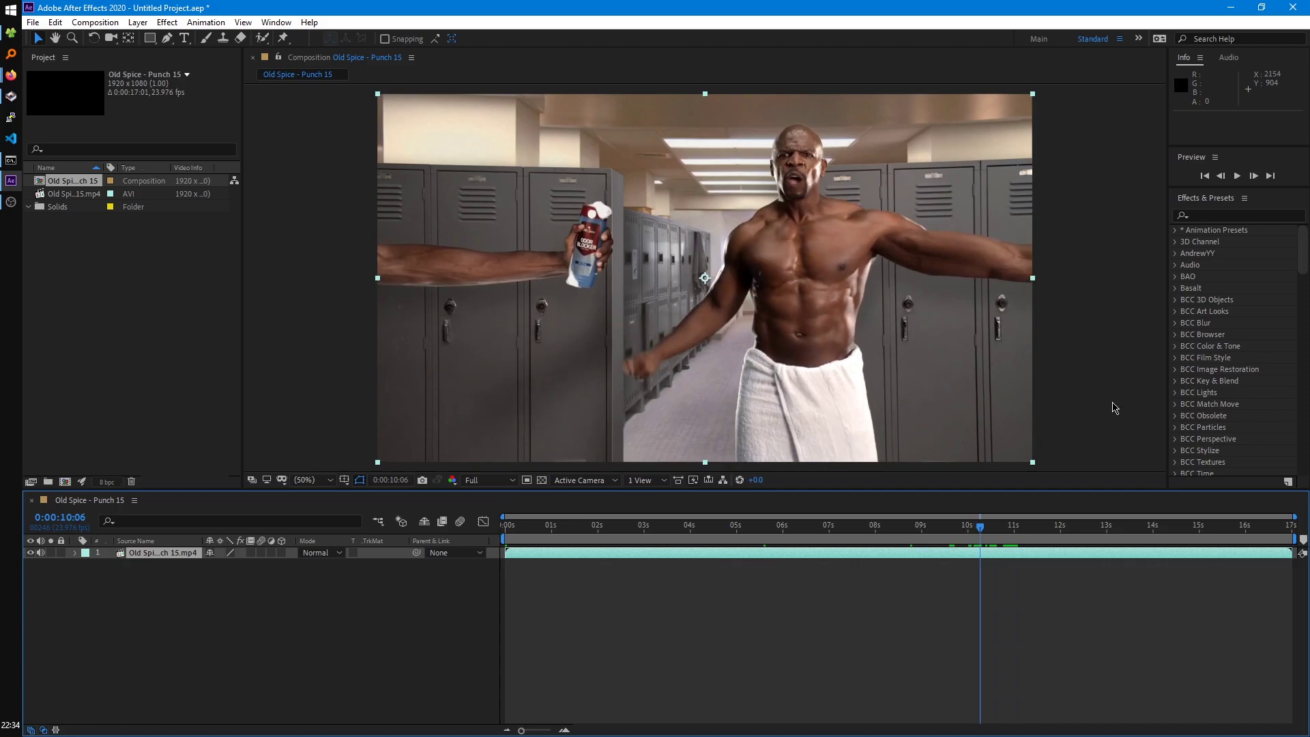
Trim the clip layer's in point to 0:00:10:06 and out point to 0:00:12:08.
{"action": "key", "text": "alt+bracketleft"}
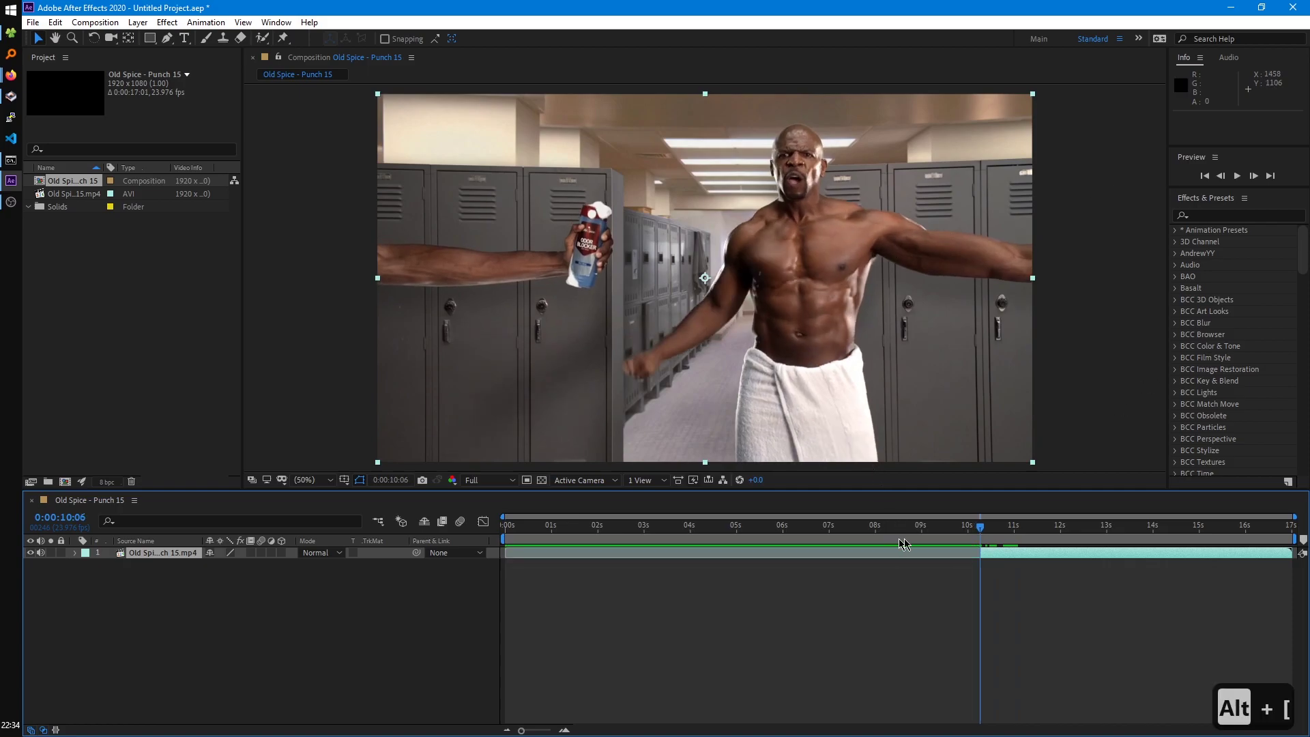
{"action": "left_click_drag", "start_coordinate": [991, 533], "coordinate": [1077, 532]}
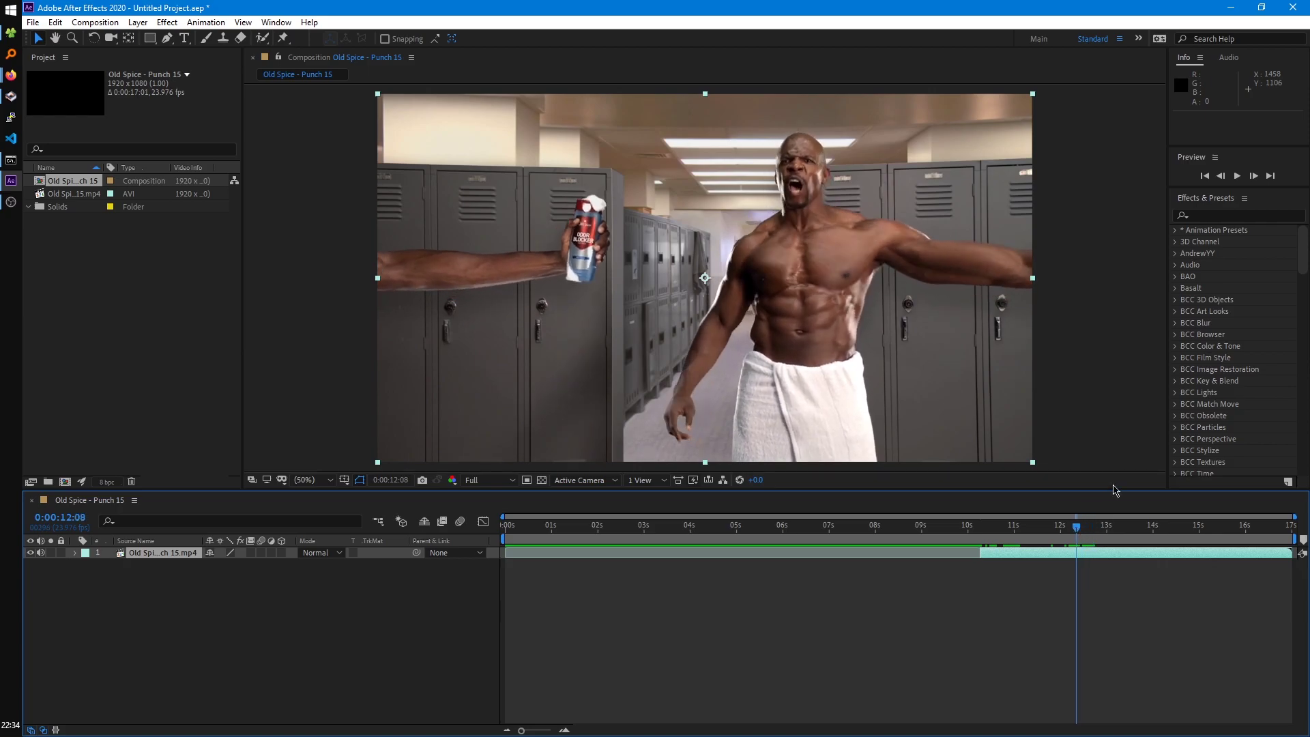
{"action": "key", "text": "alt+bracketright"}
{"action": "left_click", "coordinate": [1084, 611]}
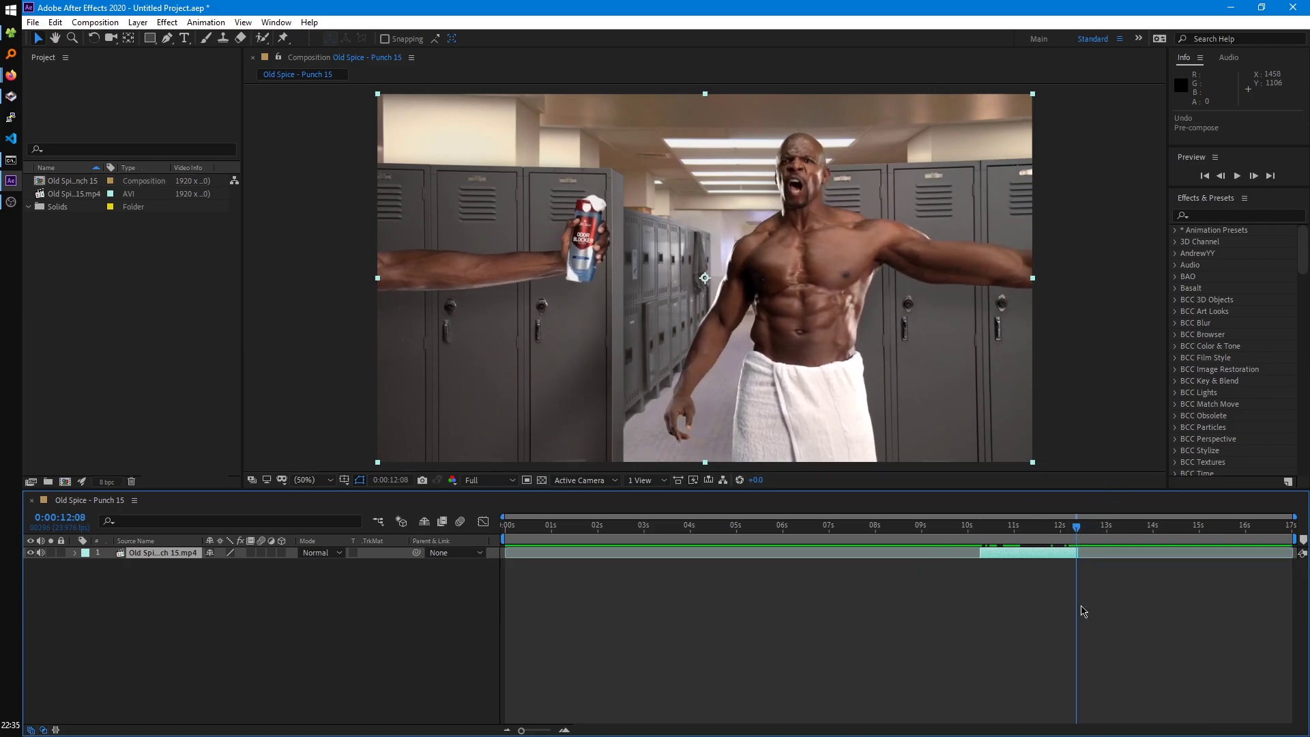
Pre-compose the clip with all attributes moved, then slide it to start at 0:00:00:00.
{"action": "key", "text": "ctrl+shift+c"}
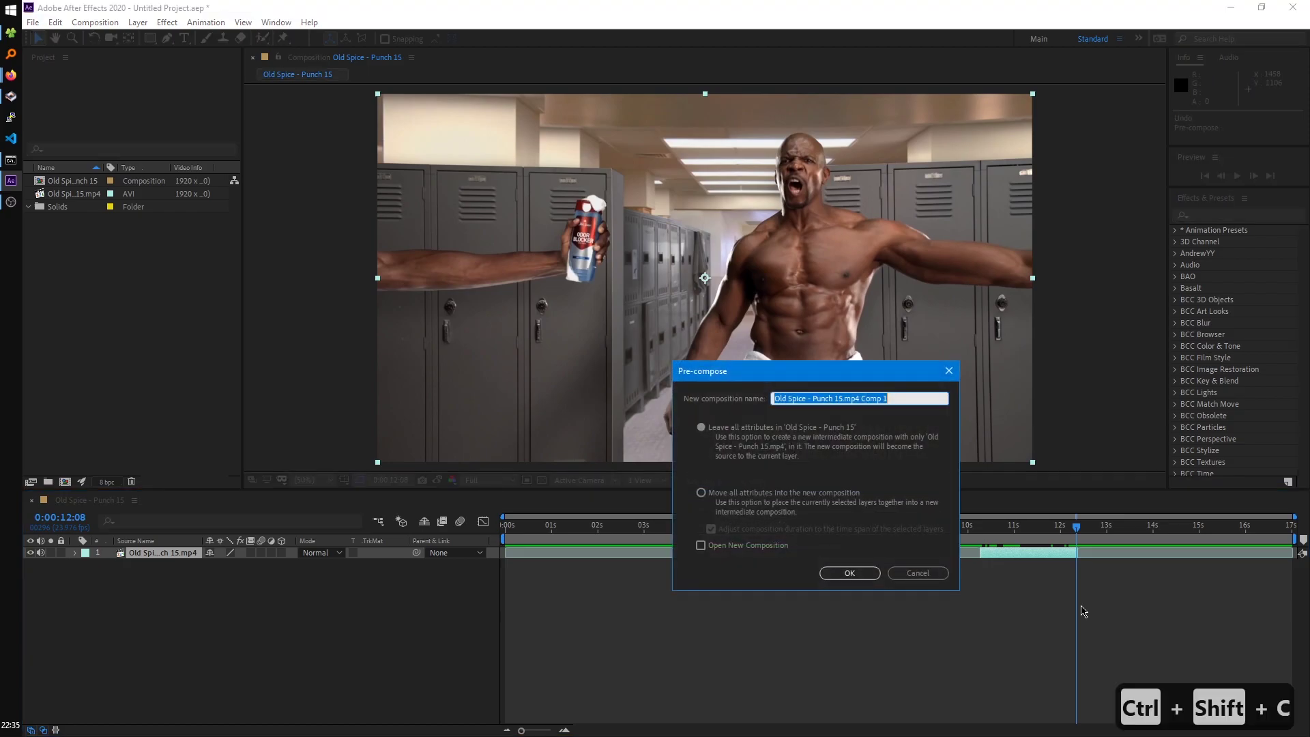
{"action": "left_click", "coordinate": [701, 492]}
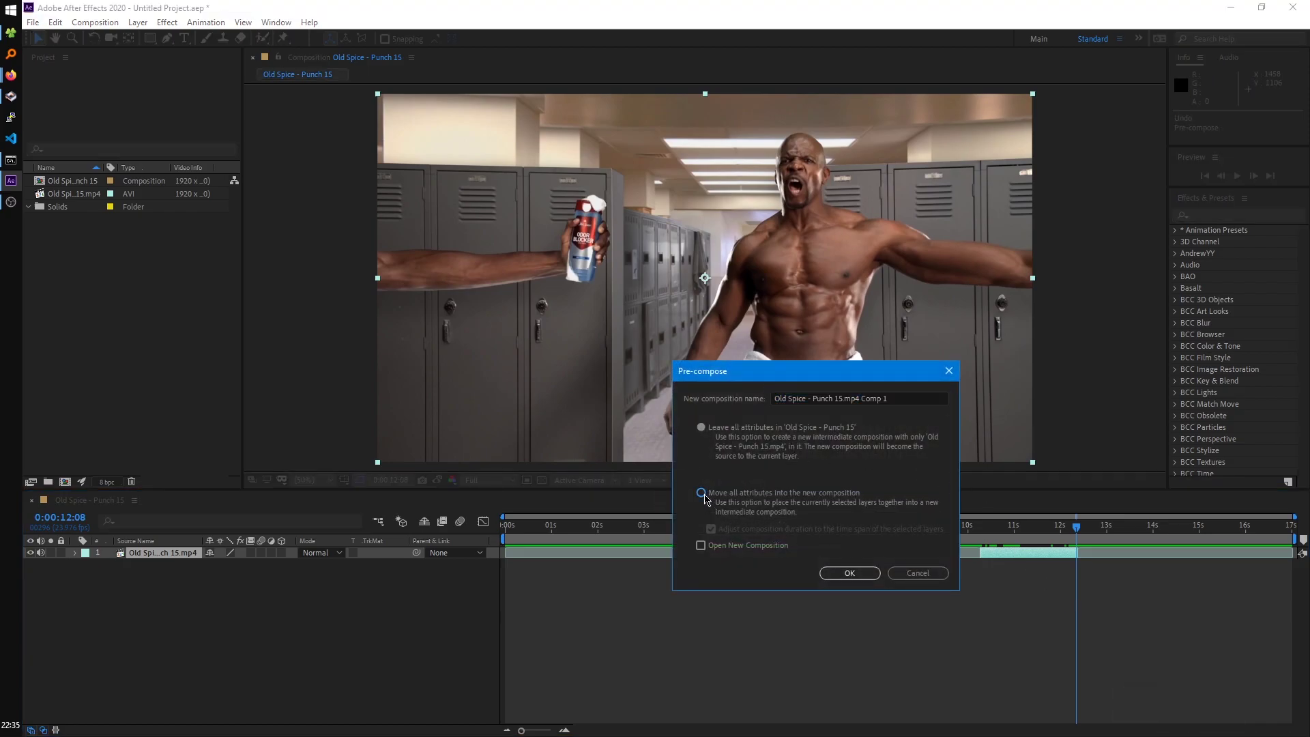
{"action": "left_click", "coordinate": [858, 574]}
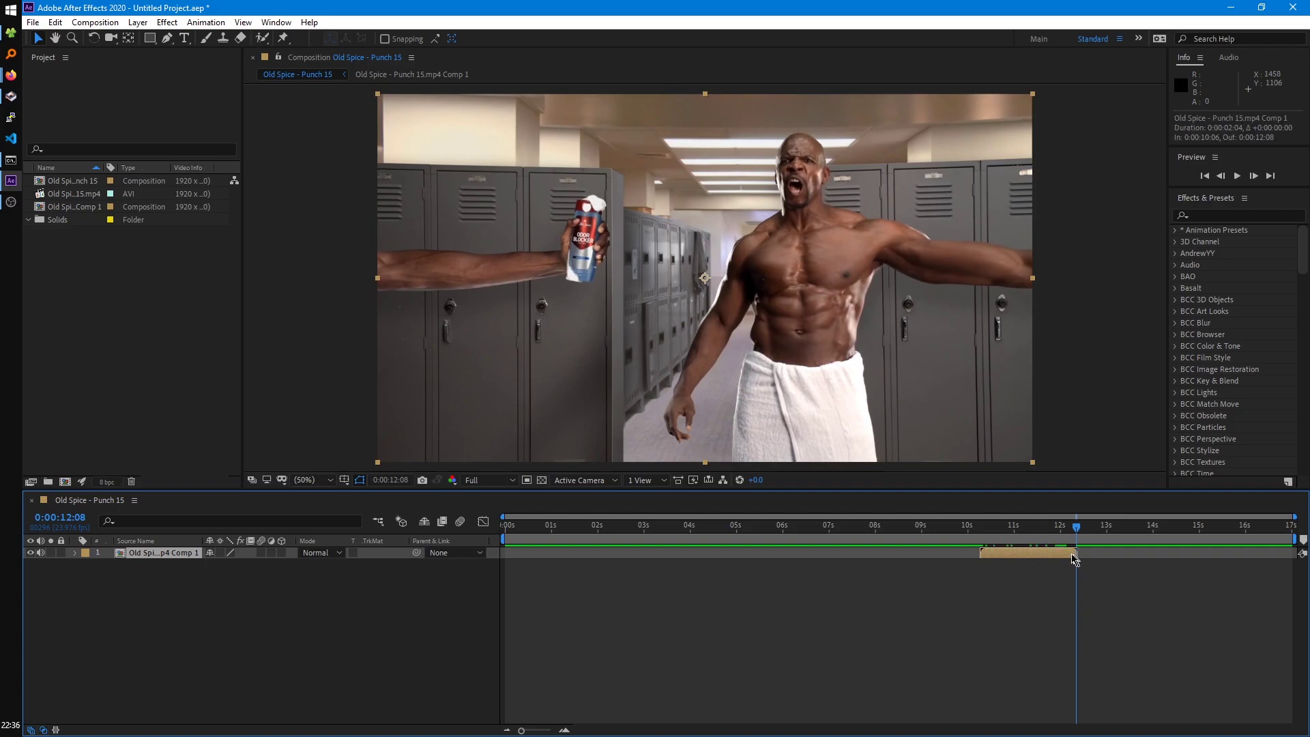
{"action": "left_click_drag", "start_coordinate": [1050, 554], "coordinate": [563, 556]}
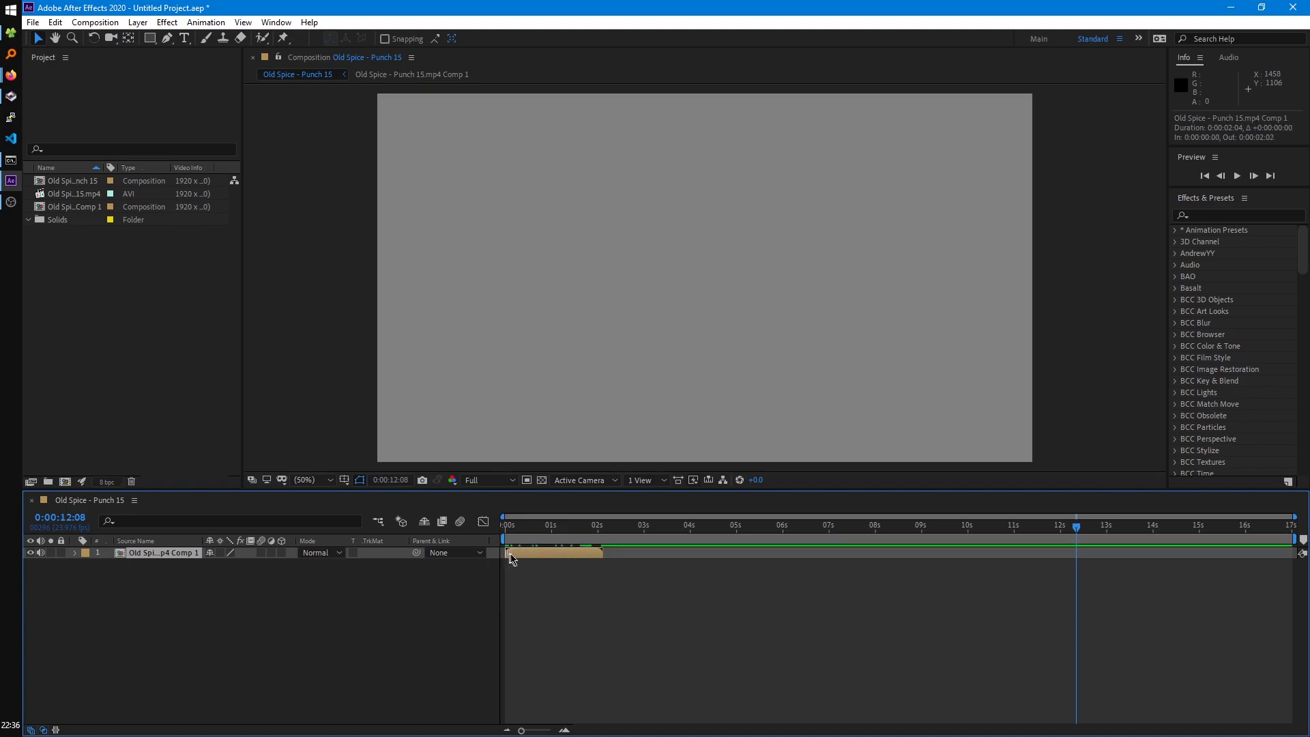
{"action": "left_click_drag", "start_coordinate": [556, 527], "coordinate": [483, 536]}
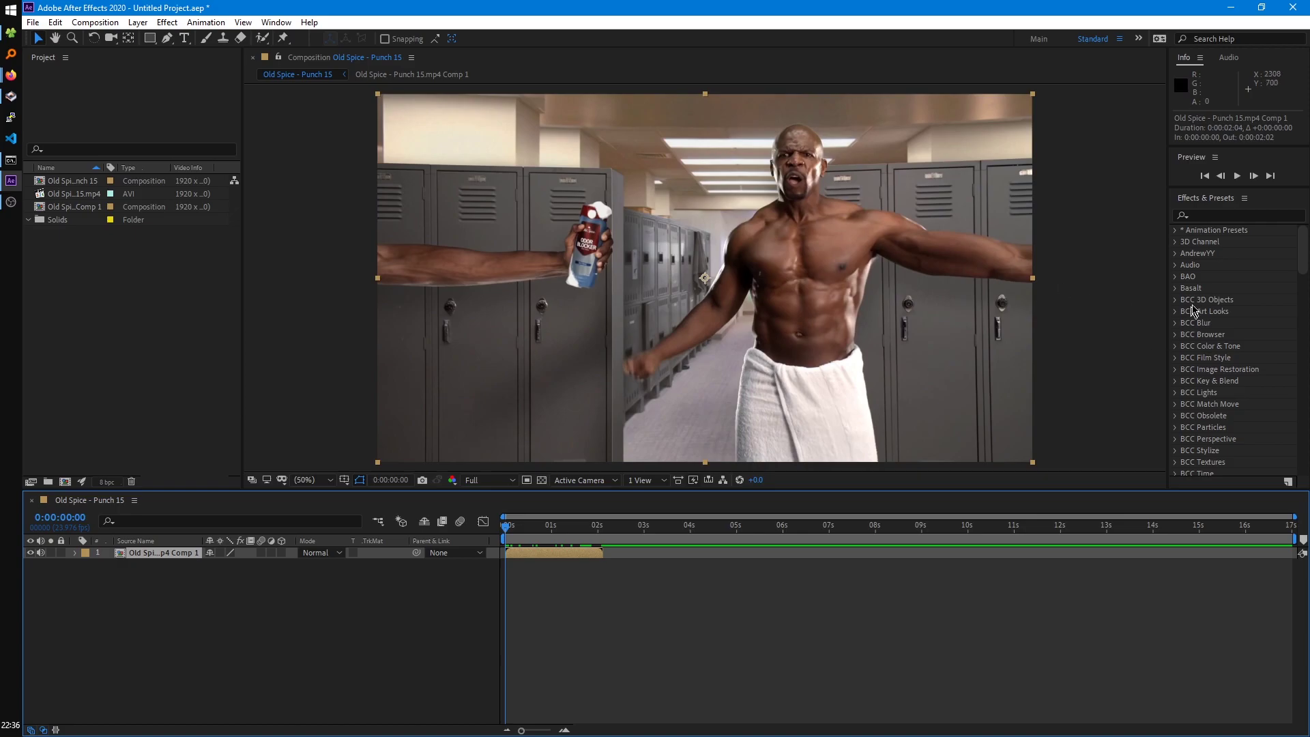
Drag Brightness & Contrast from the Color Correction group onto the nested Old Spice layer.
{"action": "left_click", "coordinate": [1222, 200]}
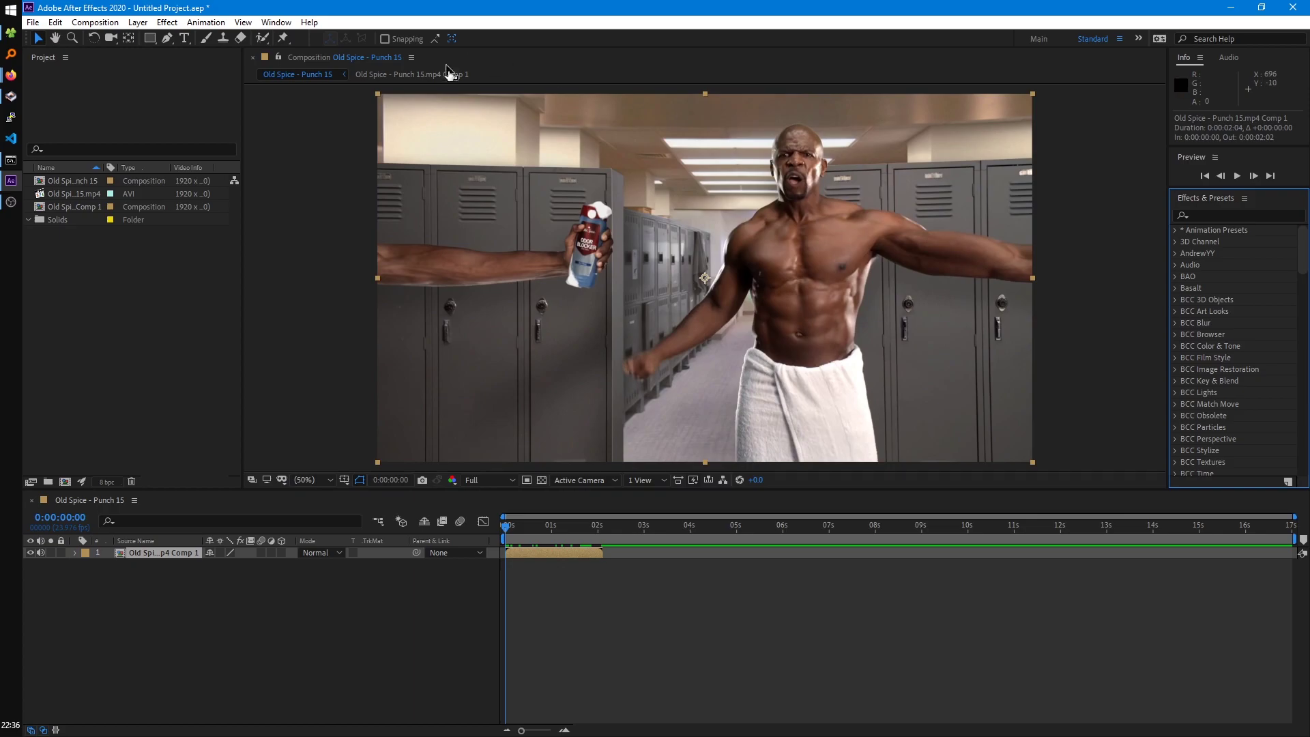
{"action": "left_click", "coordinate": [276, 23]}
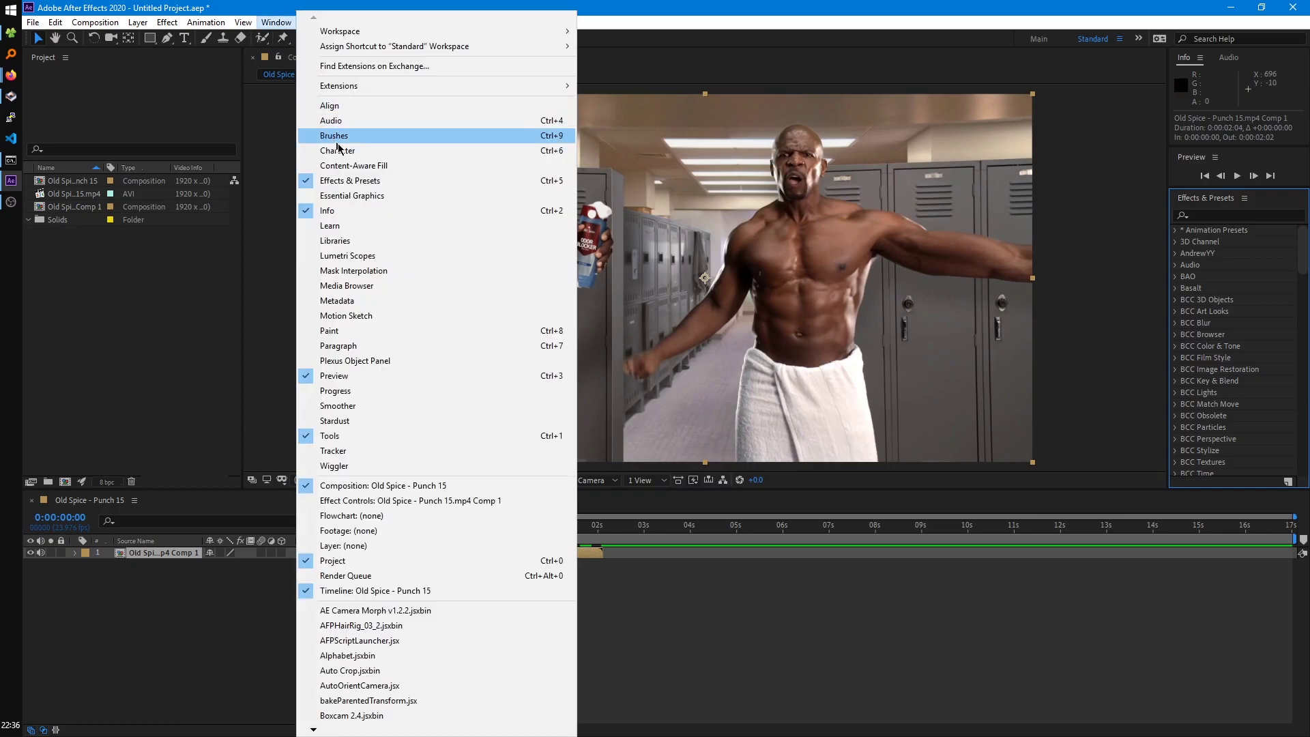
{"action": "left_click", "coordinate": [1225, 346]}
{"action": "scroll", "coordinate": [1226, 346], "scroll_direction": "down", "scroll_amount": 7}
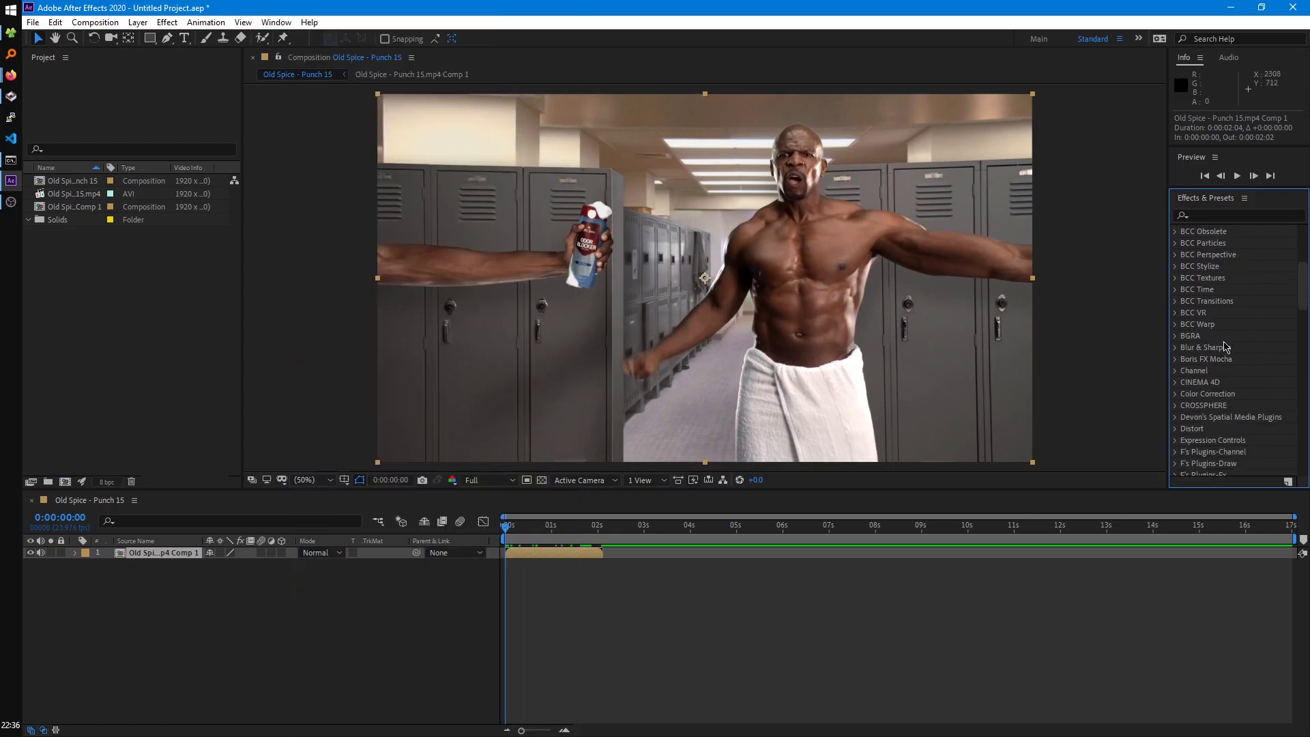
{"action": "scroll", "coordinate": [1225, 346], "scroll_direction": "down", "scroll_amount": 4}
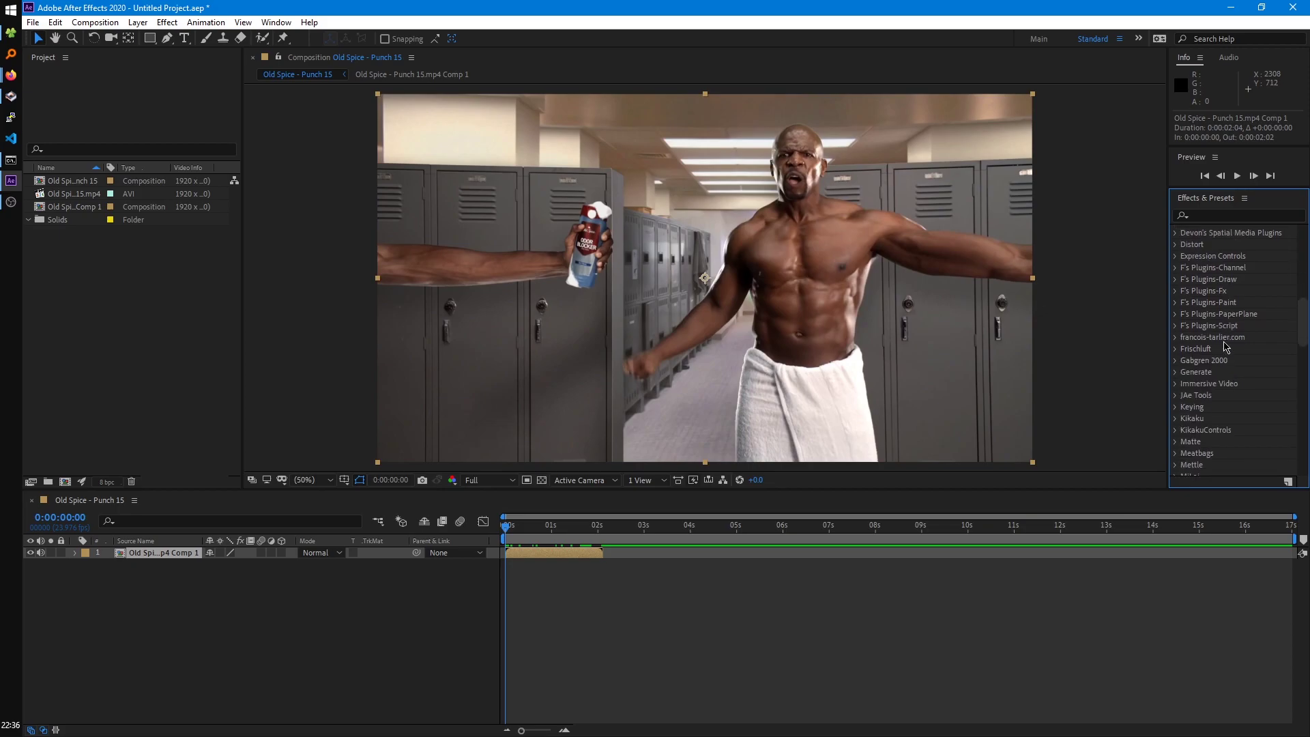
{"action": "scroll", "coordinate": [1203, 340], "scroll_direction": "up", "scroll_amount": 3}
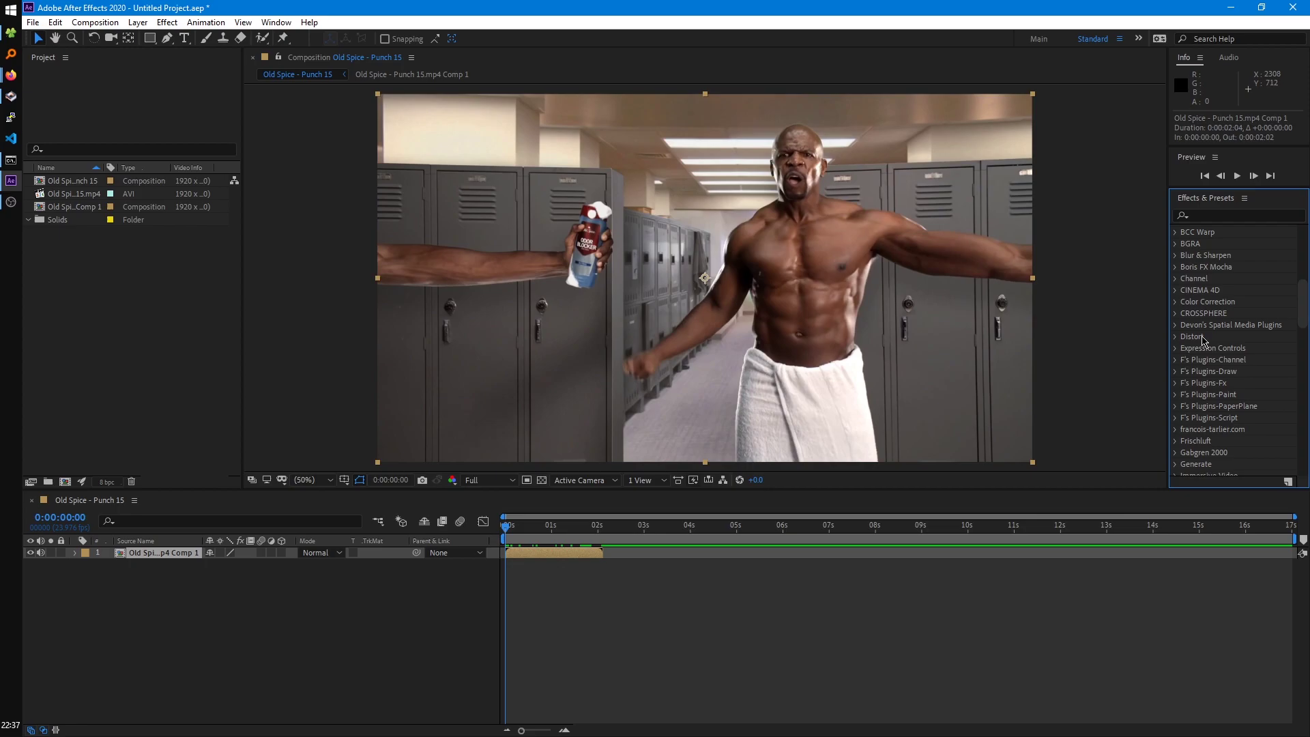
{"action": "left_click", "coordinate": [1177, 302]}
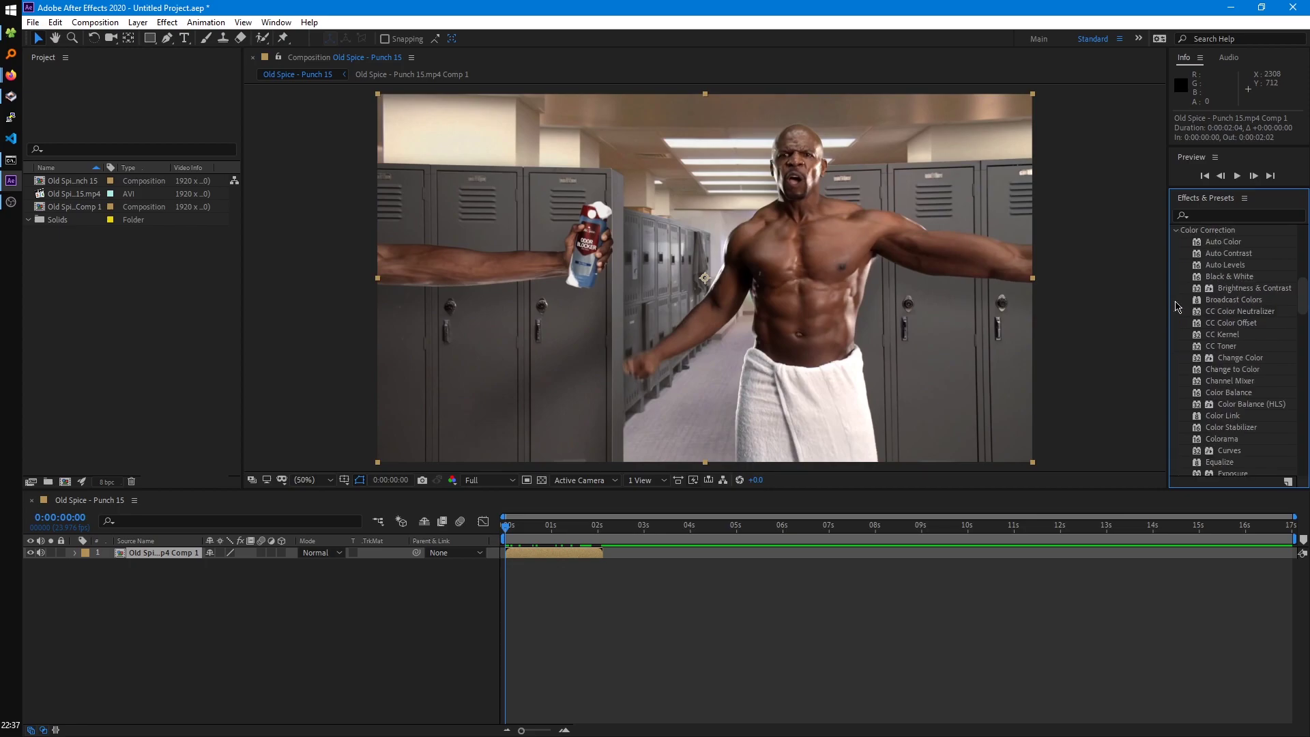
{"action": "left_click", "coordinate": [1235, 292]}
{"action": "left_click_drag", "start_coordinate": [1235, 293], "coordinate": [754, 265]}
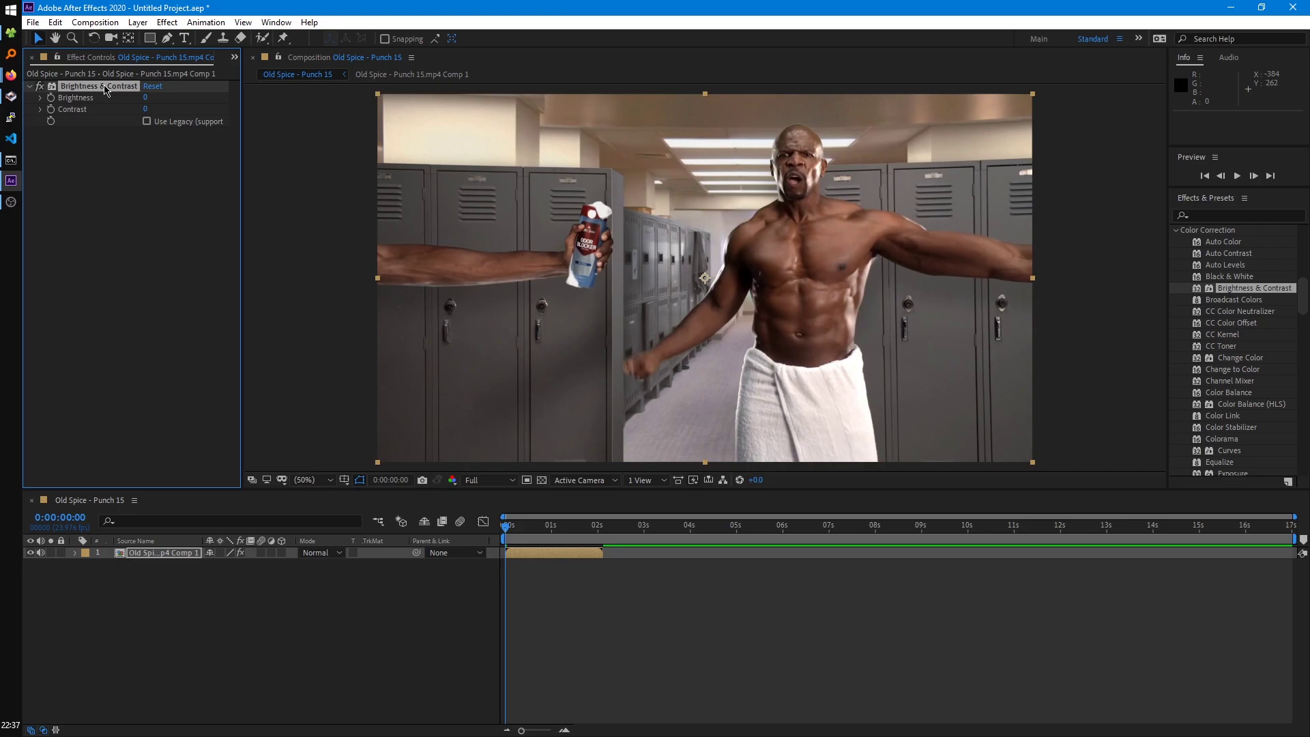
Set Brightness to 39 and Contrast to 41, toggling the effect off and on to compare.
{"action": "left_click", "coordinate": [277, 22]}
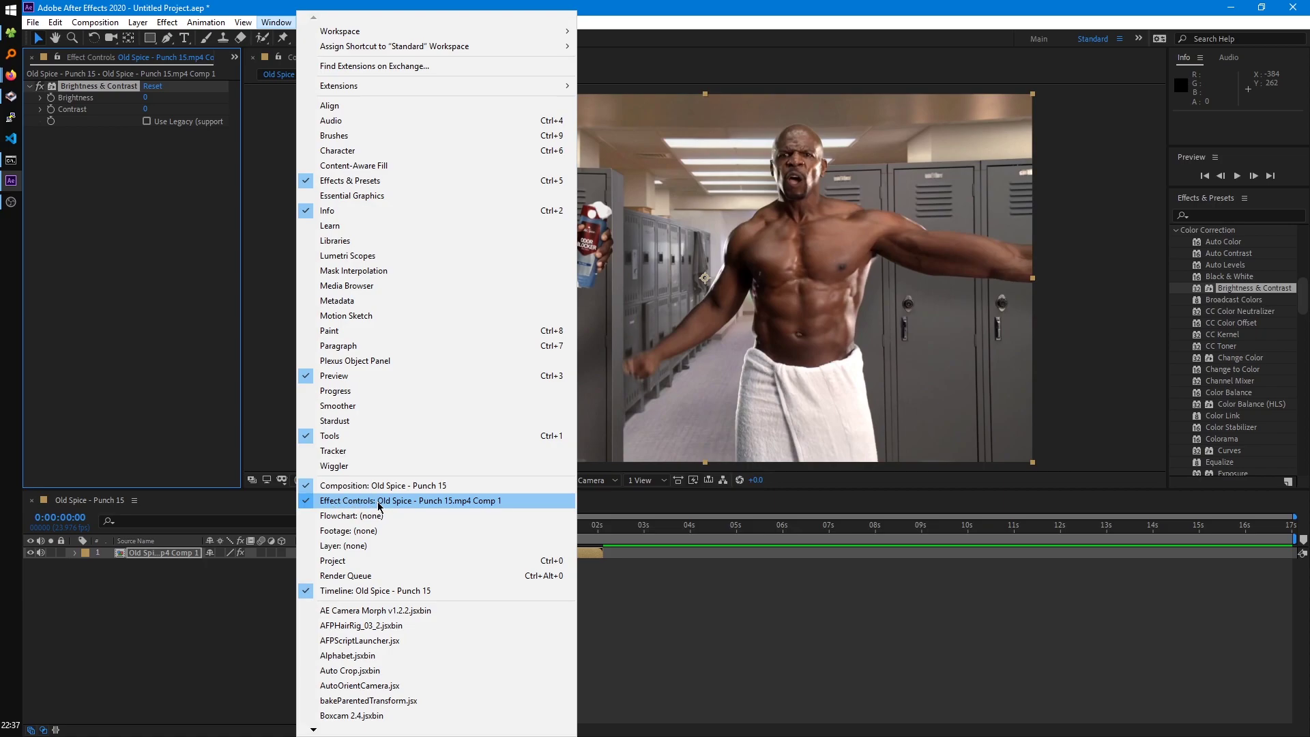
{"action": "left_click", "coordinate": [140, 217]}
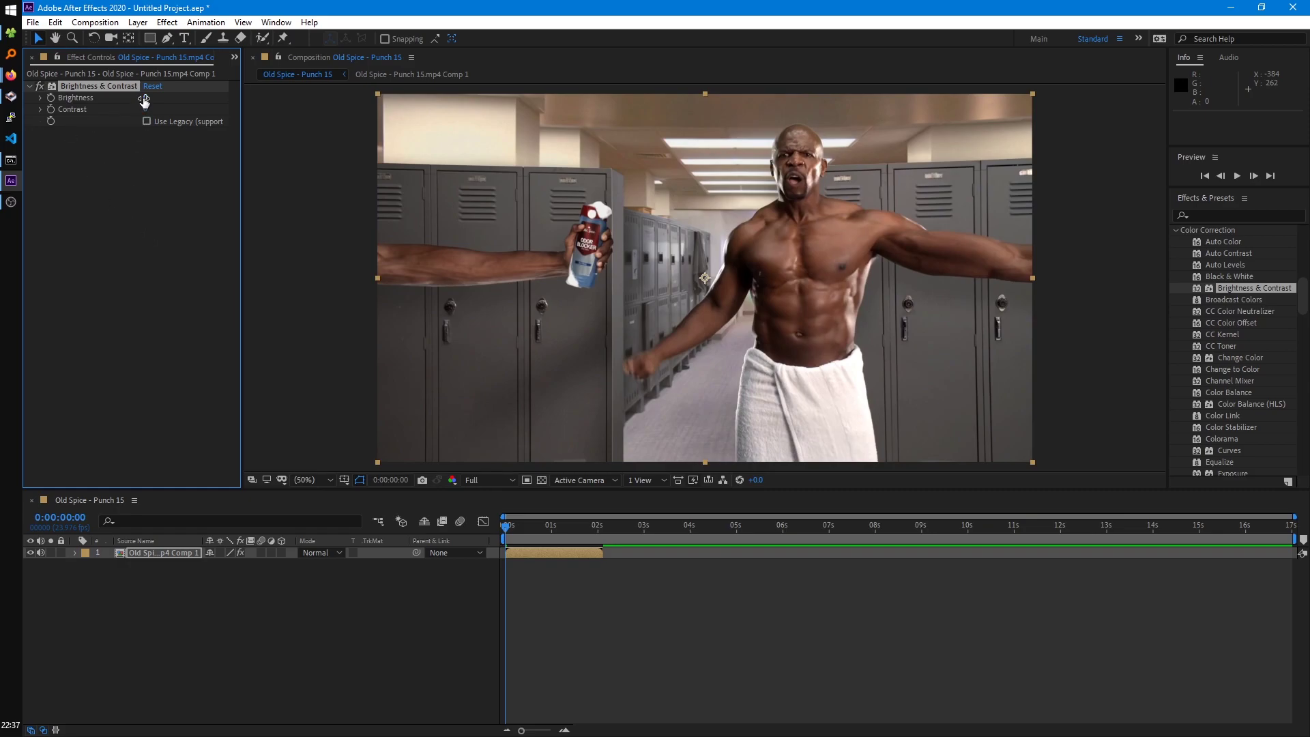
{"action": "left_click_drag", "start_coordinate": [145, 98], "coordinate": [177, 109]}
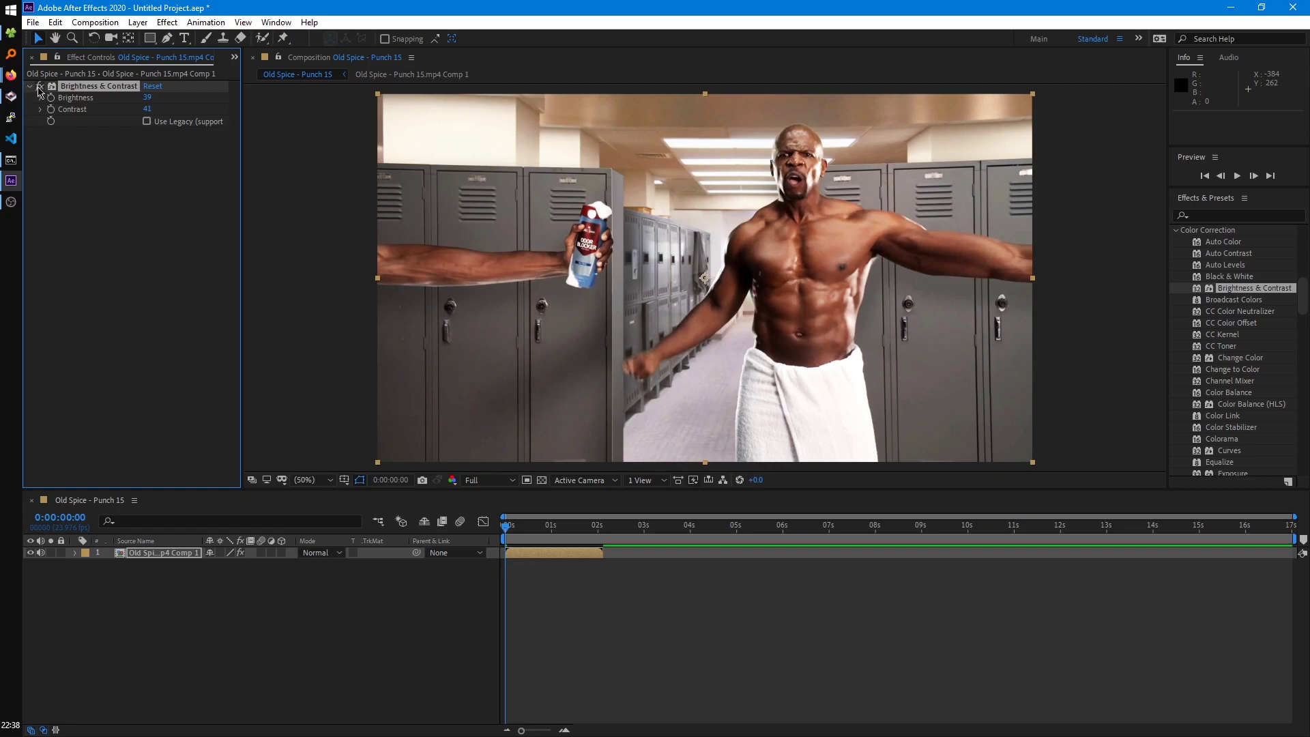
{"action": "left_click", "coordinate": [39, 86]}
{"action": "left_click", "coordinate": [39, 87]}
{"action": "left_click", "coordinate": [39, 86]}
{"action": "left_click", "coordinate": [39, 86]}
{"action": "scroll", "coordinate": [1237, 318], "scroll_direction": "down", "scroll_amount": 2}
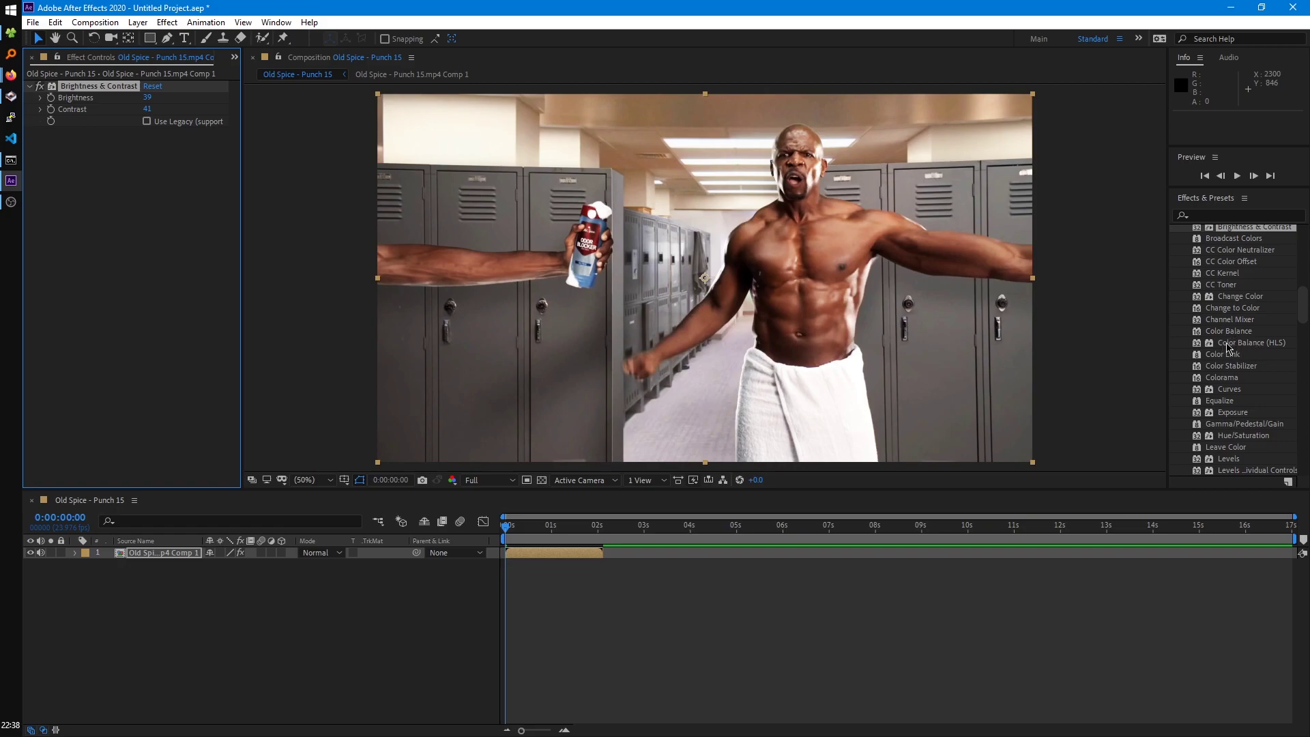
Apply Color Balance (HLS) with Hue at -29° and dock Effect Controls beside the Project panel.
{"action": "double_click", "coordinate": [1238, 348]}
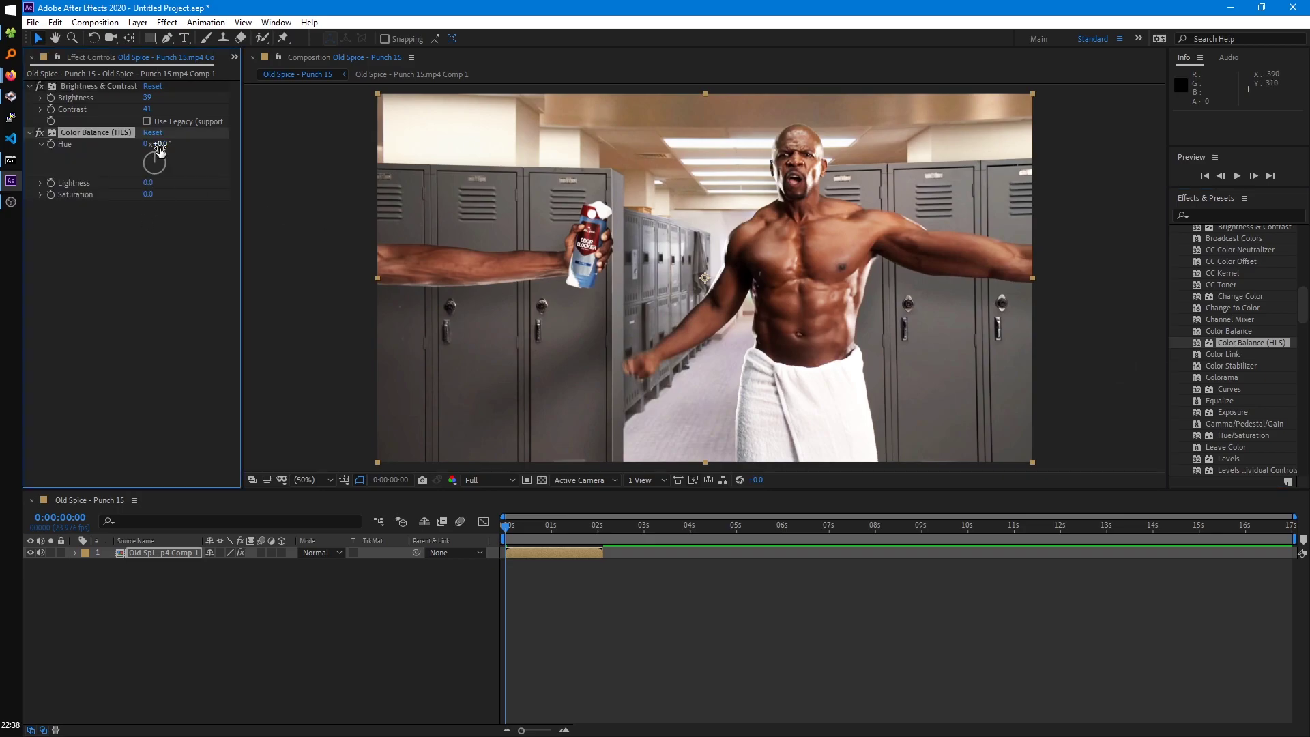
{"action": "left_click_drag", "start_coordinate": [157, 144], "coordinate": [180, 259]}
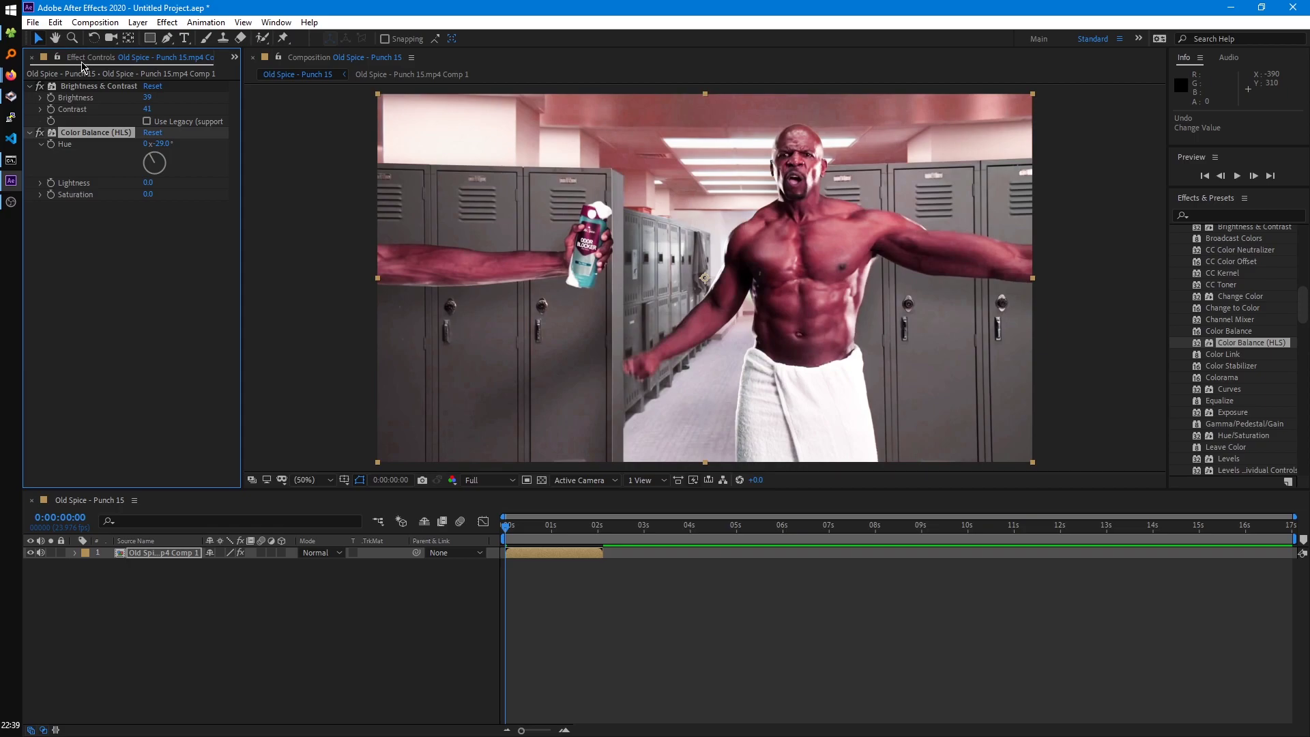
{"action": "left_click_drag", "start_coordinate": [82, 63], "coordinate": [315, 250]}
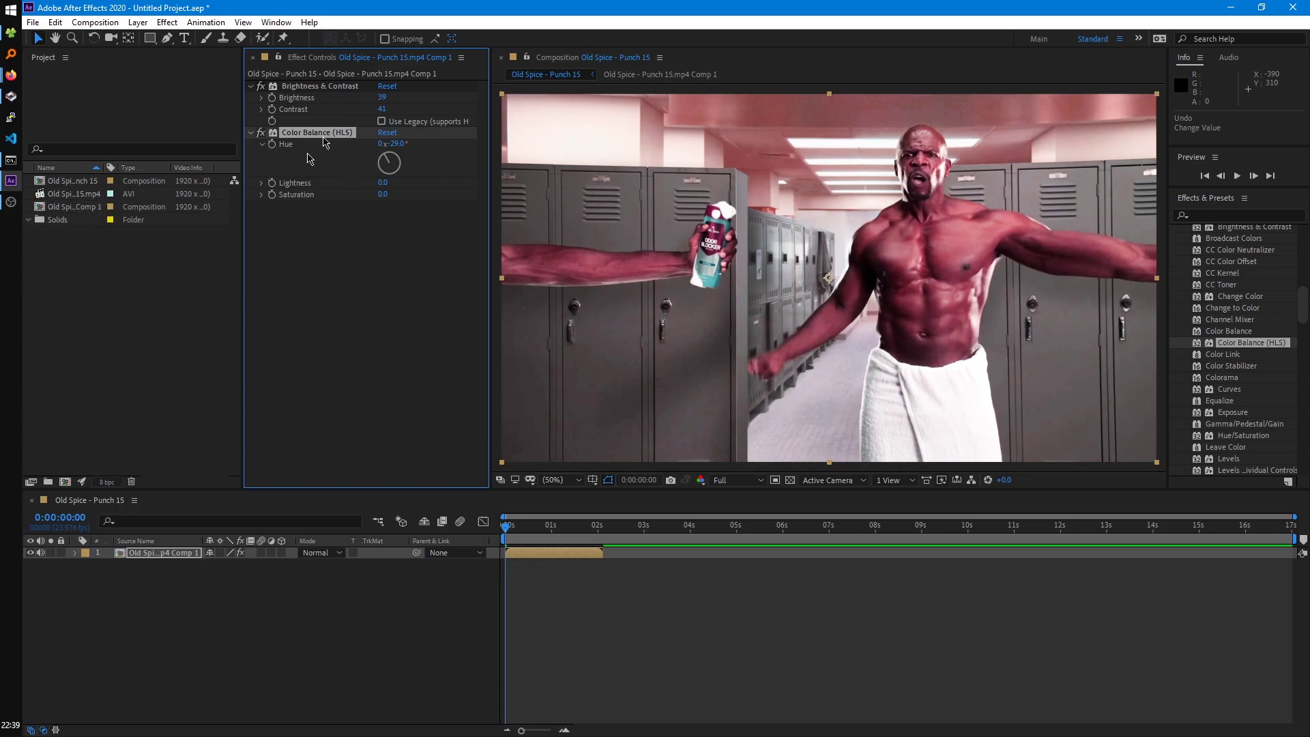
Collapse and re-expand the Brightness & Contrast and Color Balance (HLS) settings.
{"action": "left_click", "coordinate": [252, 88]}
{"action": "left_click", "coordinate": [250, 97]}
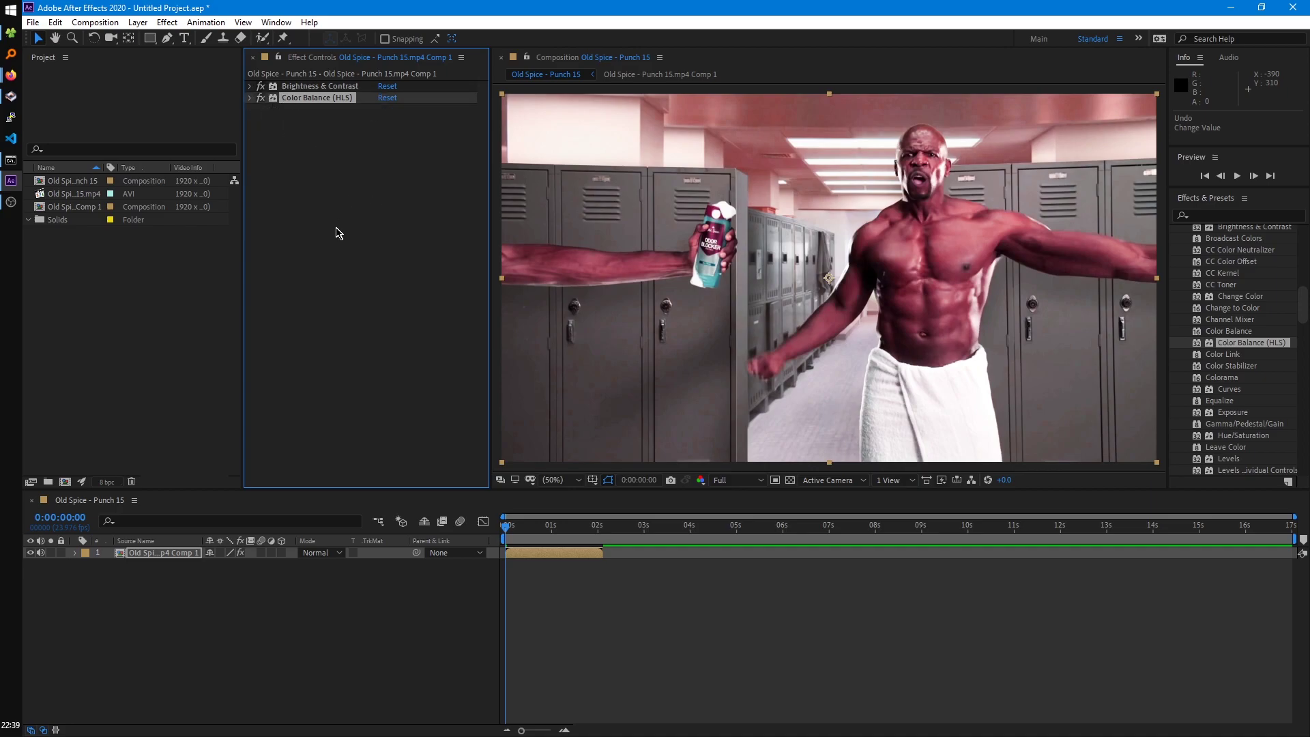
{"action": "left_click", "coordinate": [250, 99]}
{"action": "left_click", "coordinate": [251, 87]}
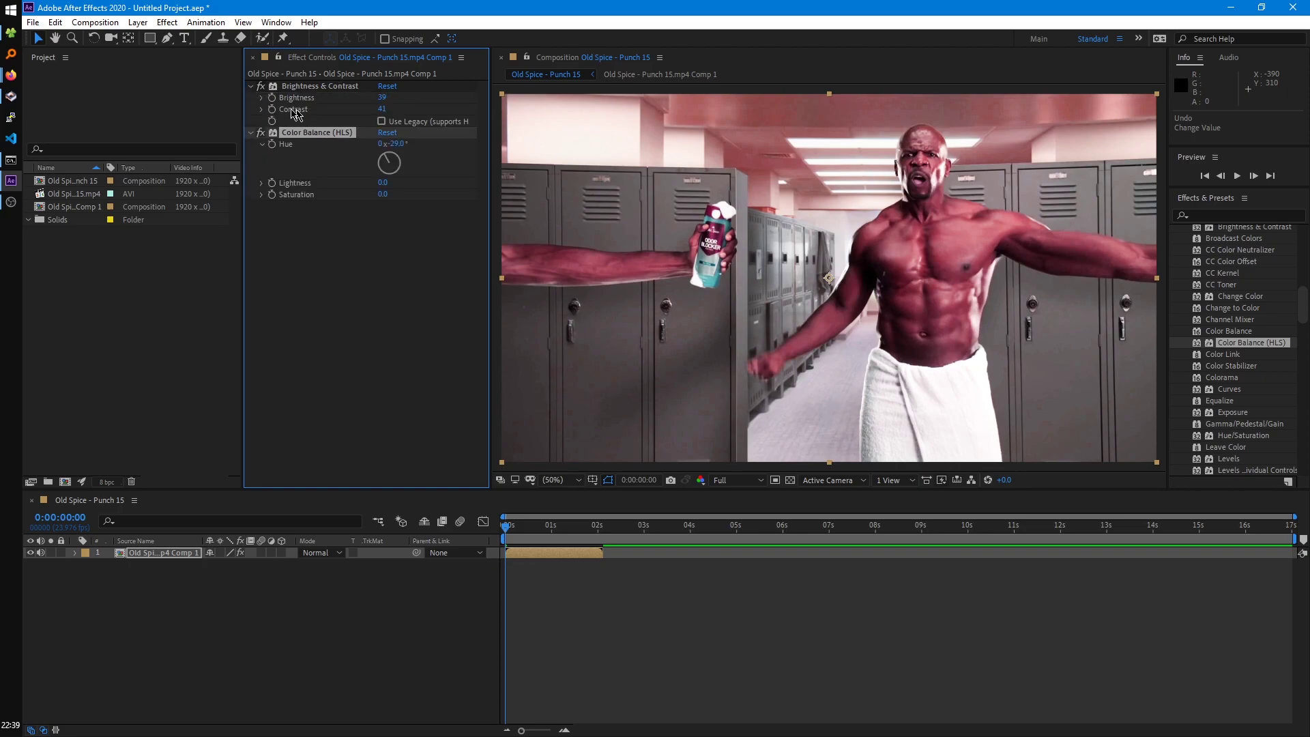
Keyframe Hue from -29° at 0:00:00:00 to 341° at 0:00:01:03.
{"action": "left_click", "coordinate": [76, 553]}
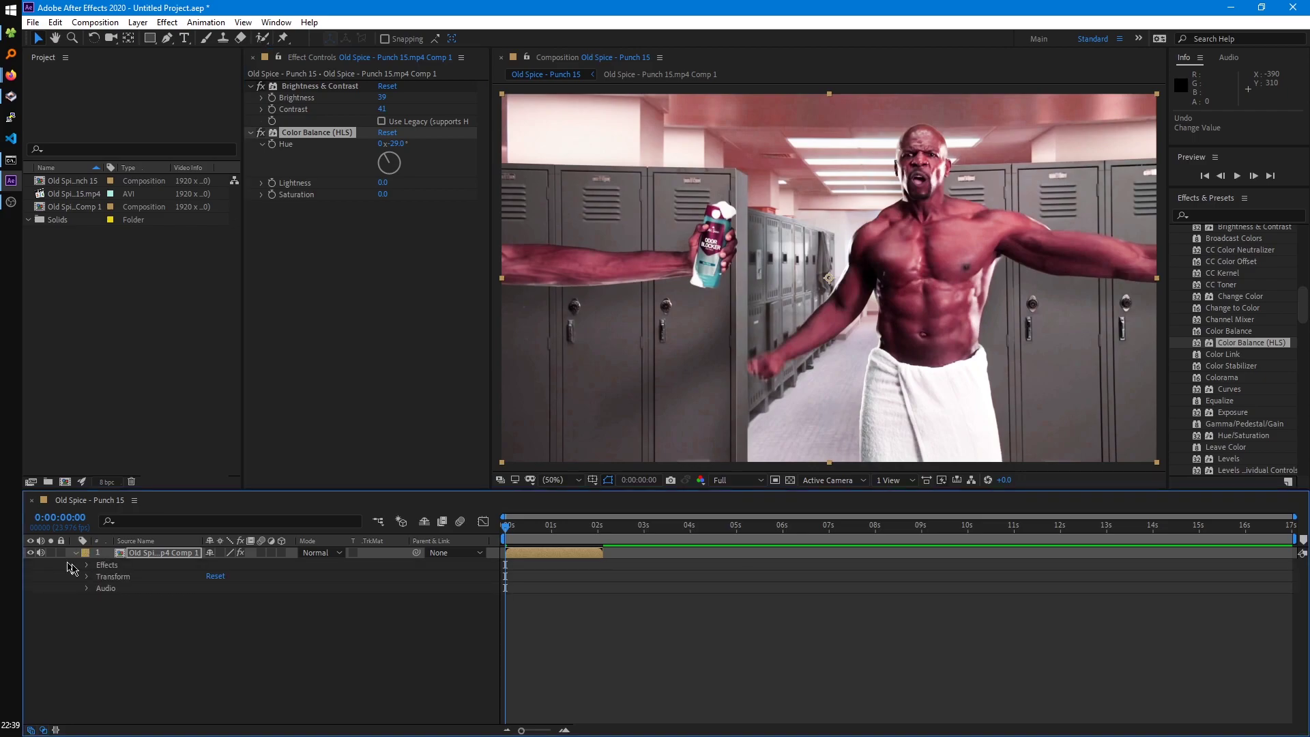
{"action": "left_click", "coordinate": [87, 565]}
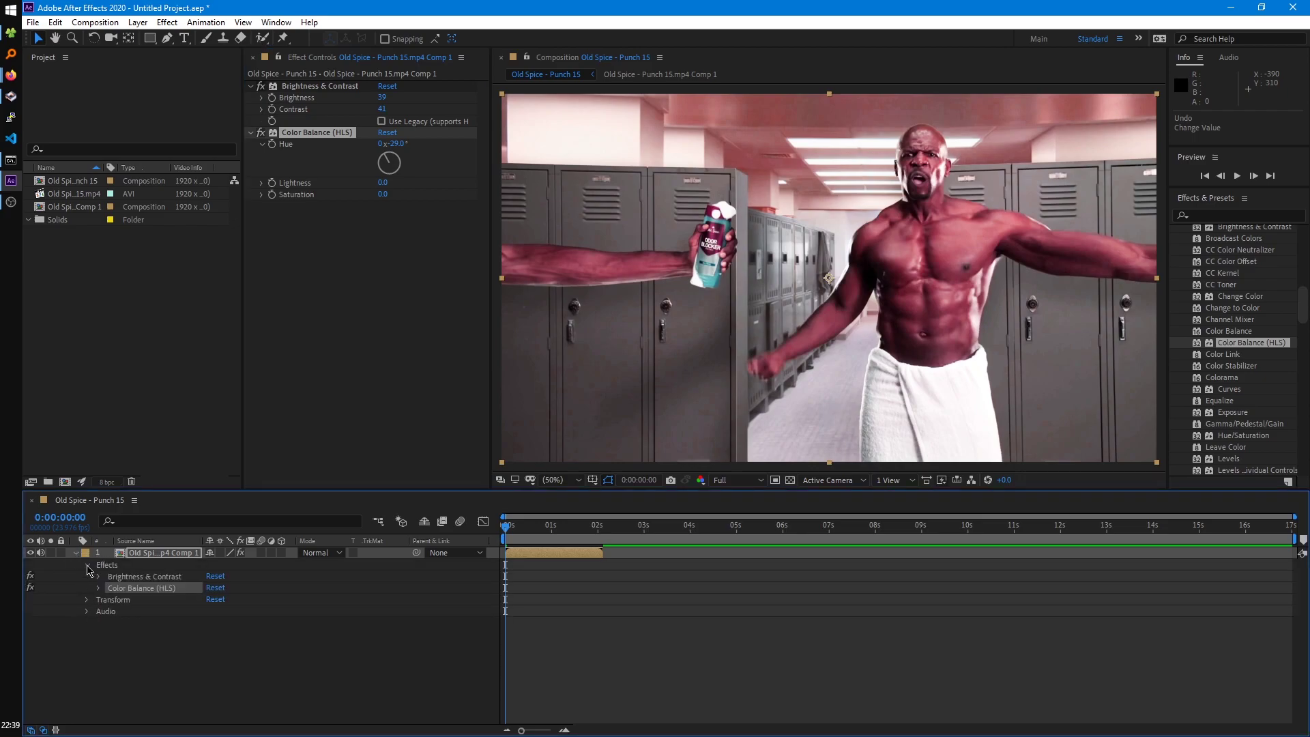
{"action": "left_click", "coordinate": [99, 589]}
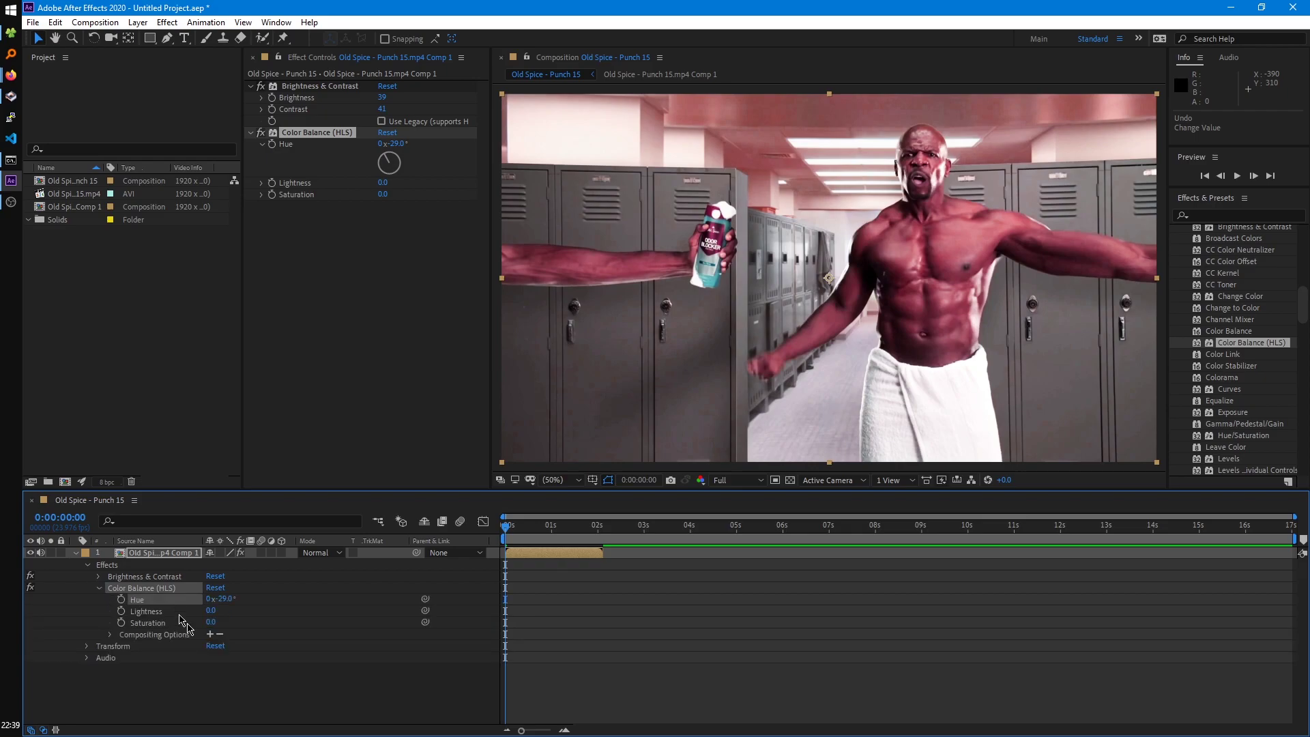
{"action": "left_click", "coordinate": [332, 217]}
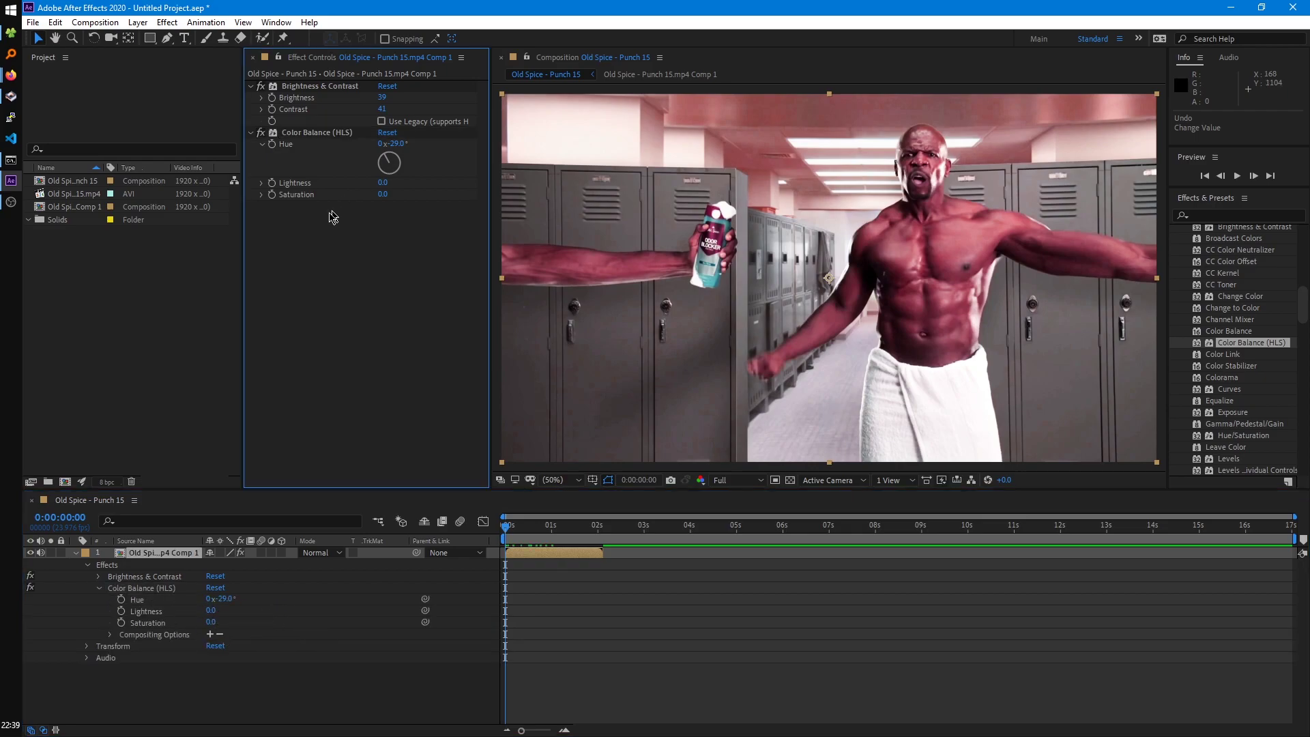
{"action": "left_click", "coordinate": [273, 145]}
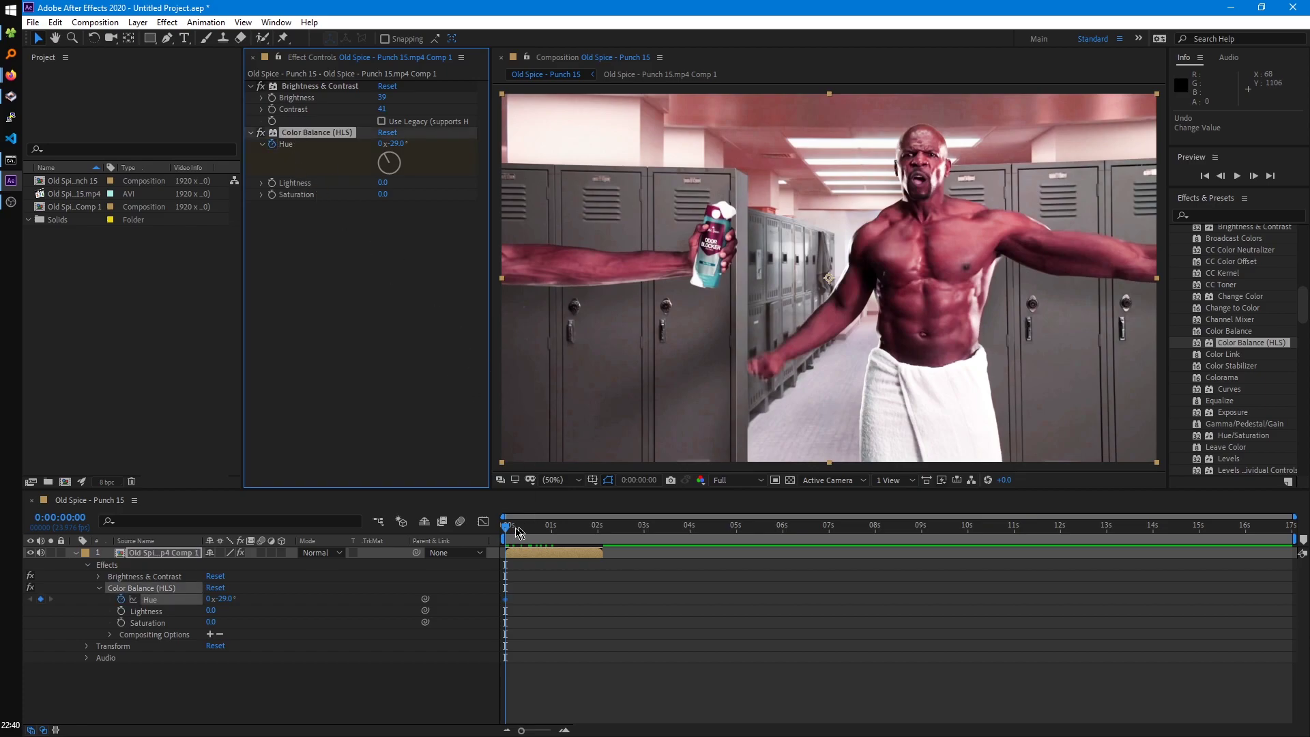
{"action": "left_click_drag", "start_coordinate": [517, 532], "coordinate": [557, 527]}
{"action": "left_click_drag", "start_coordinate": [394, 144], "coordinate": [662, 164]}
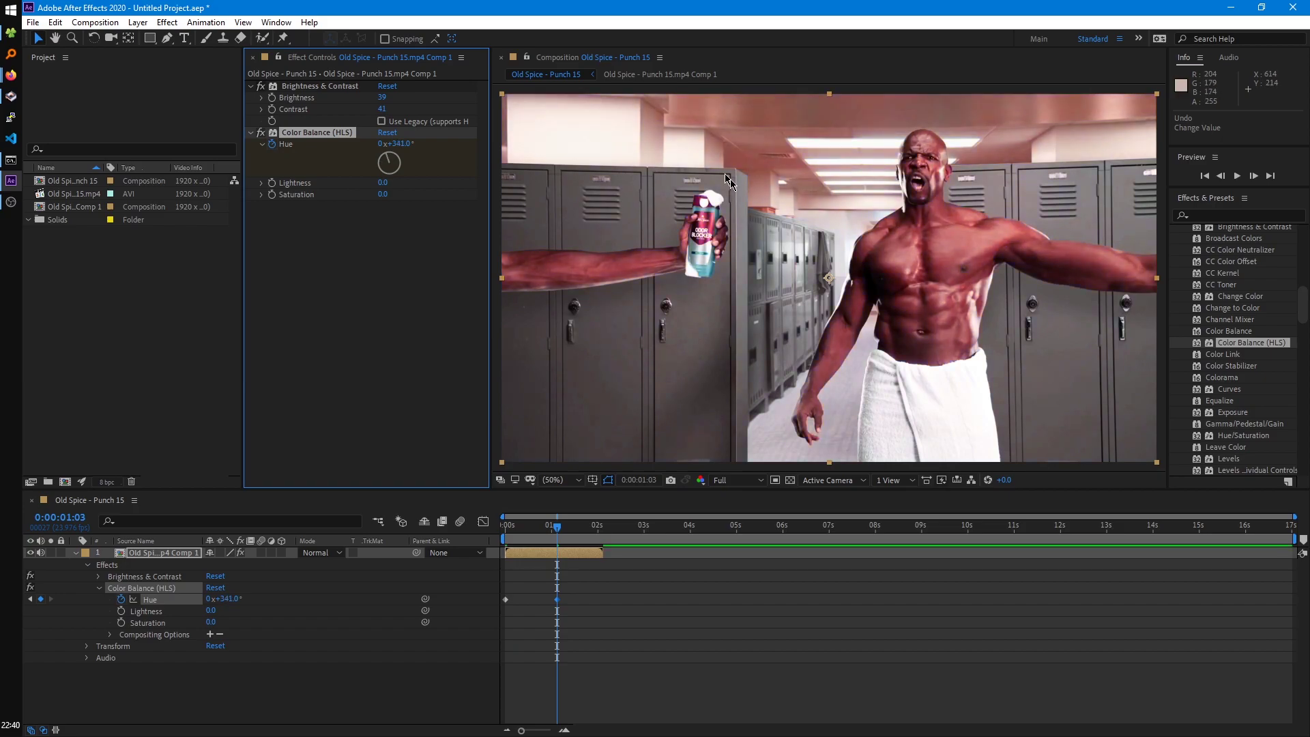
End the work area at 0:00:01:03, preview from the start, and Easy Ease the Hue keyframes.
{"action": "key", "text": "n"}
{"action": "key", "text": "Home"}
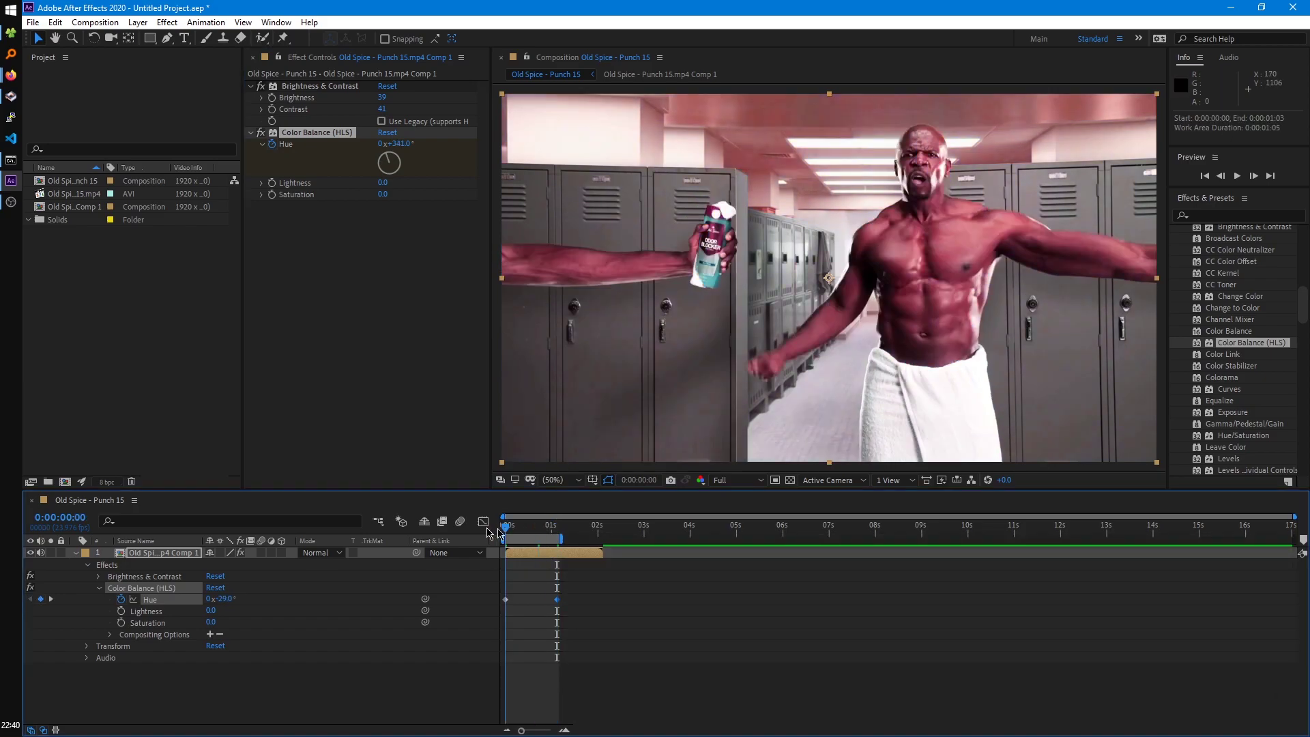
{"action": "key", "text": "space"}
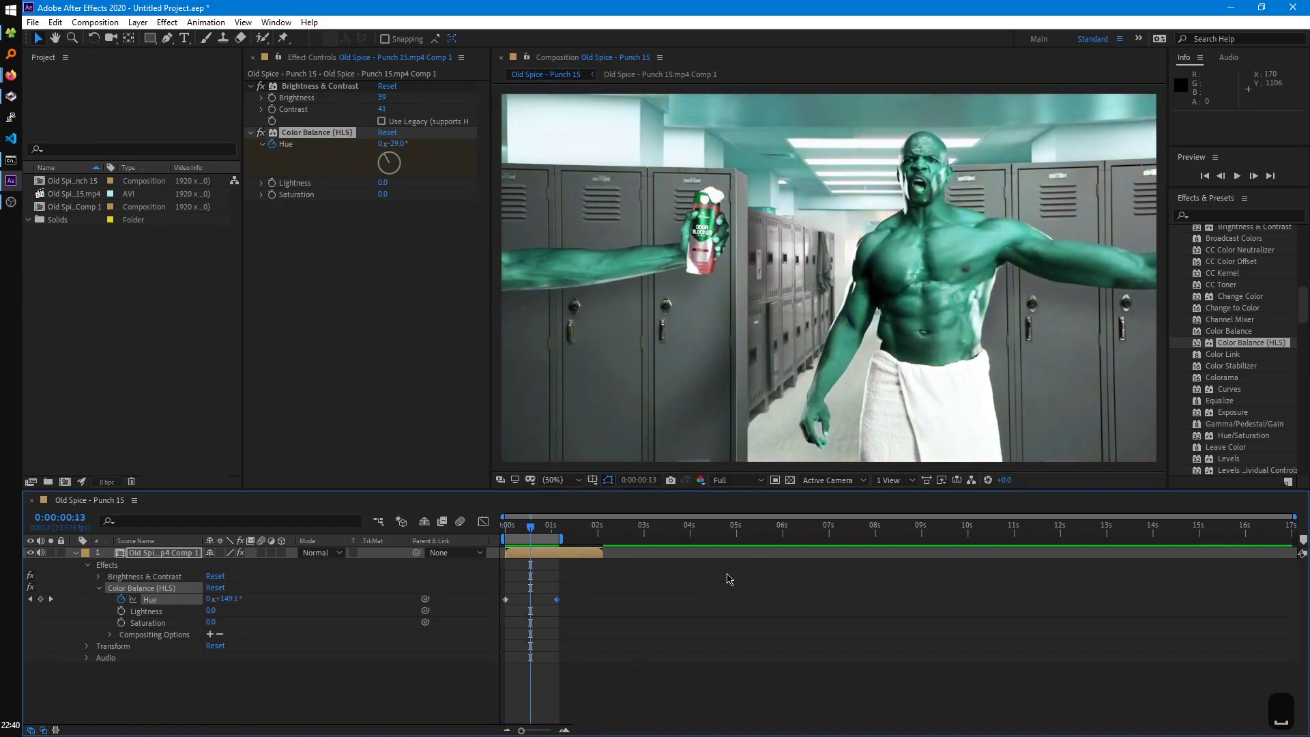
{"action": "key", "text": "ctrl+z"}
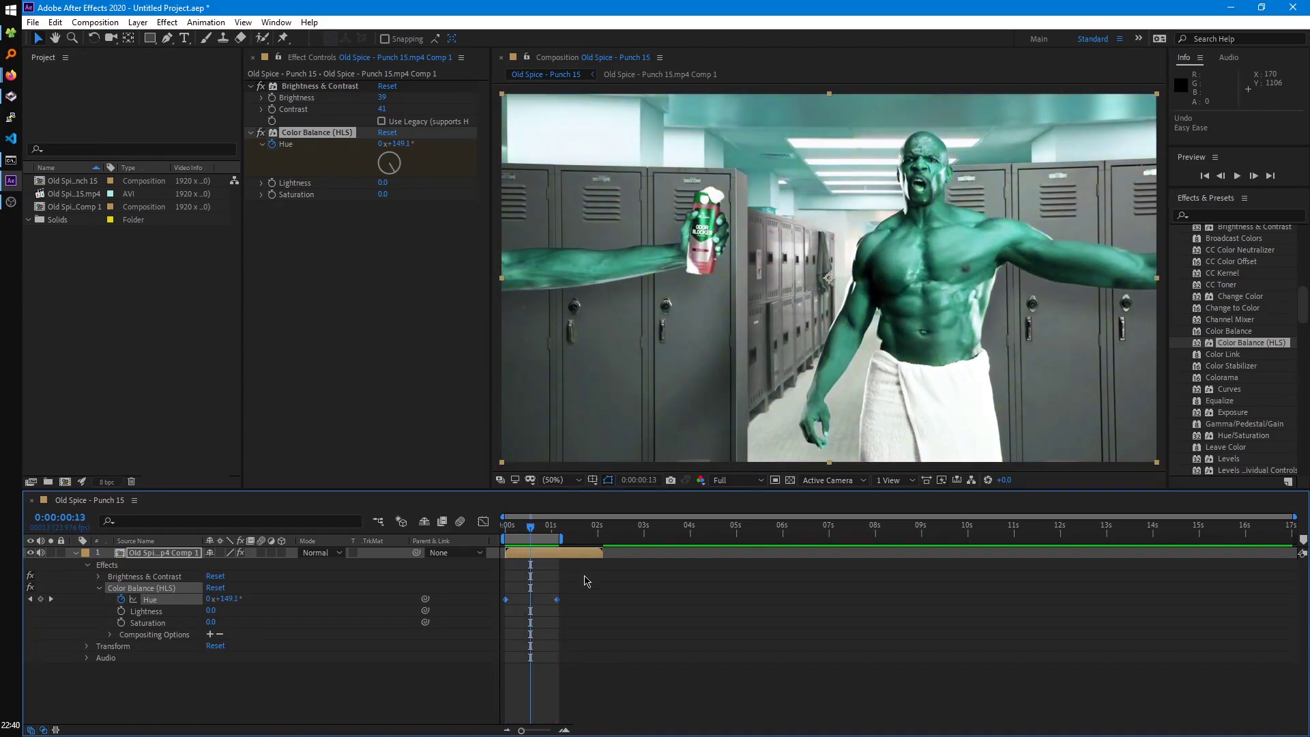
{"action": "key", "text": "F9"}
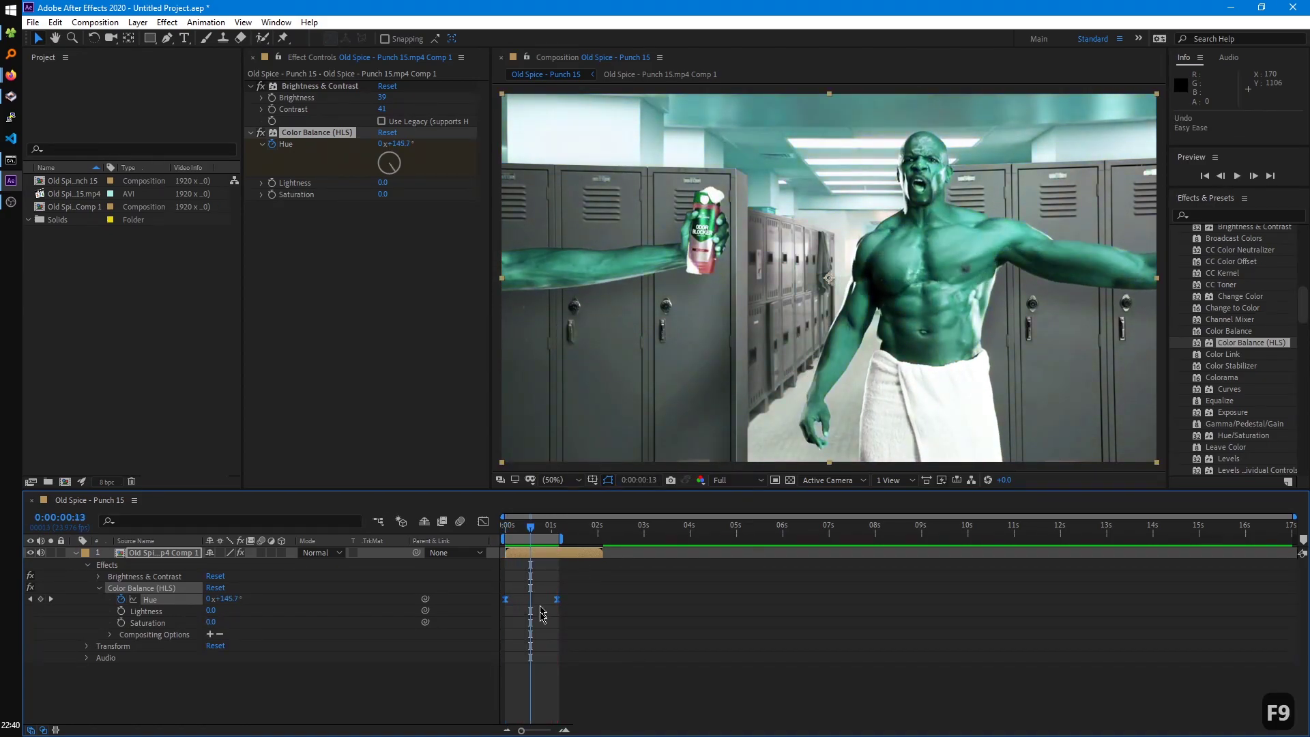
Reshape the Hue keyframes' Bezier handles in the Graph Editor for a steep start and slow finish, then preview.
{"action": "left_click", "coordinate": [483, 521]}
{"action": "scroll", "coordinate": [559, 638], "scroll_direction": "up", "scroll_amount": 4}
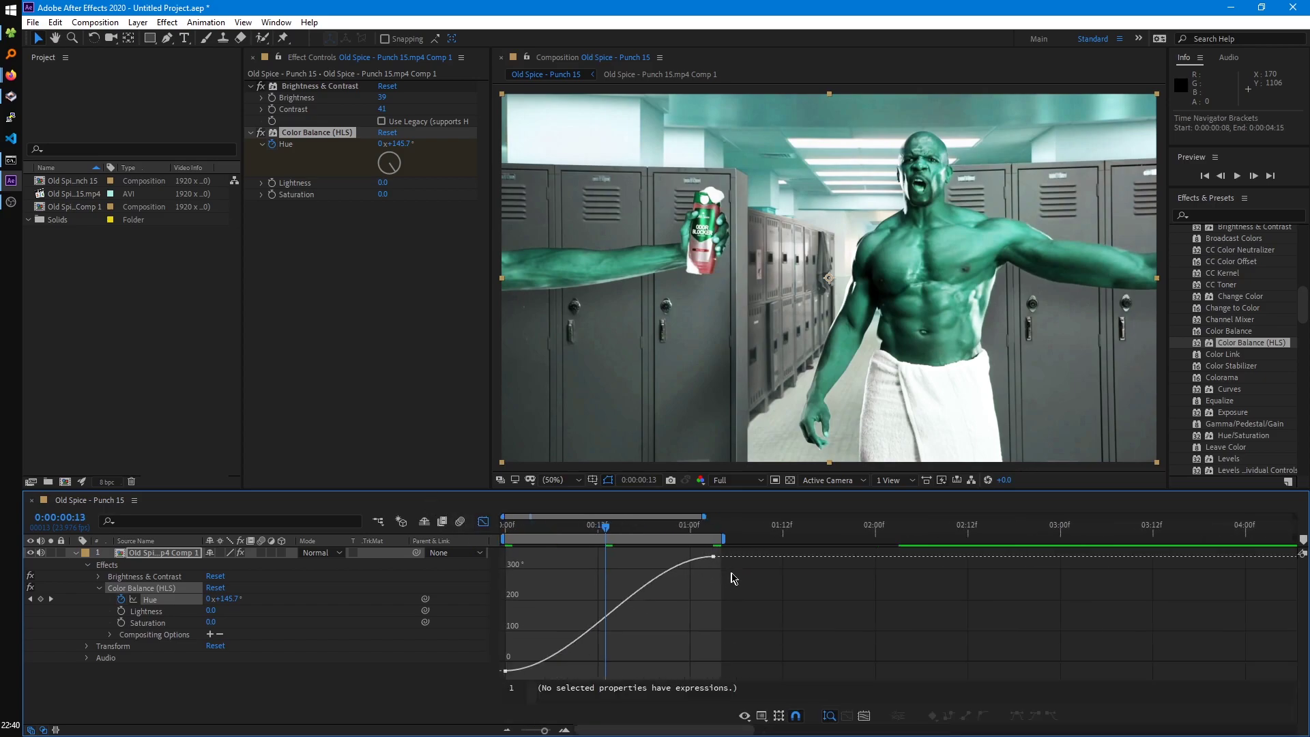
{"action": "left_click", "coordinate": [628, 607]}
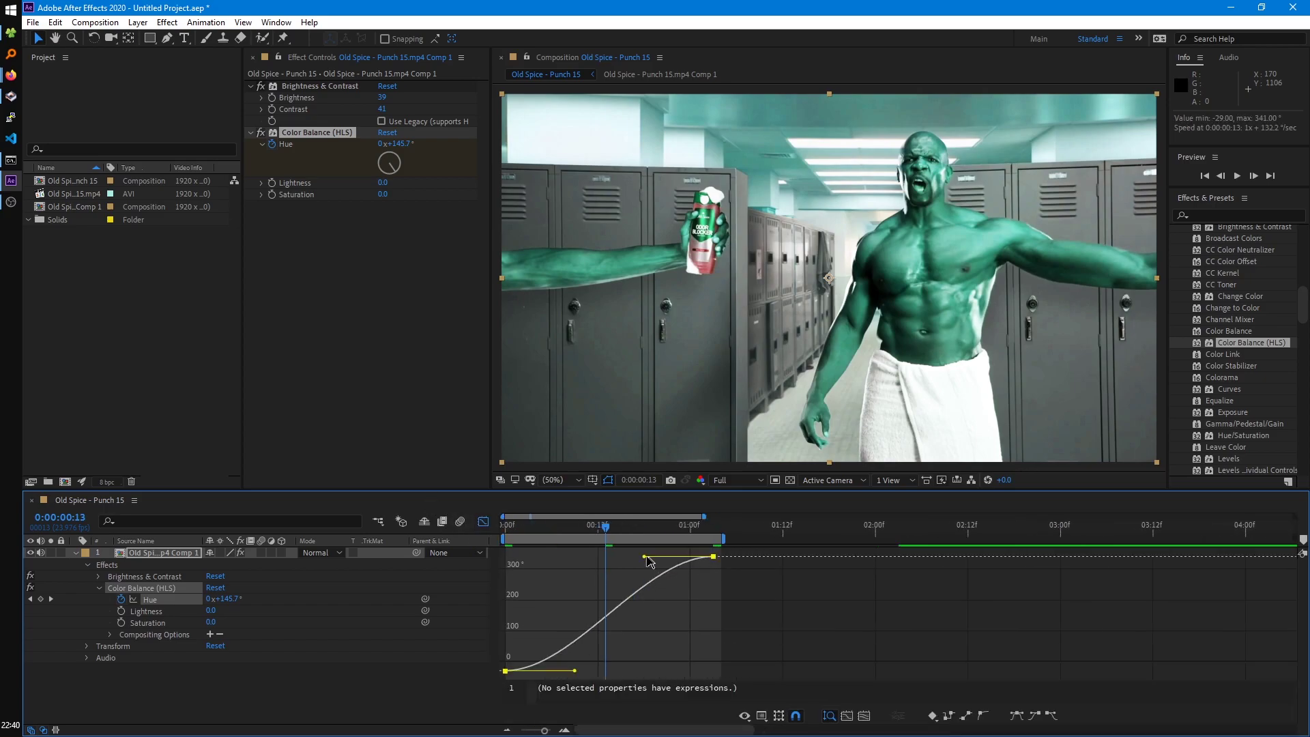
{"action": "left_click_drag", "start_coordinate": [645, 557], "coordinate": [552, 558]}
{"action": "left_click_drag", "start_coordinate": [574, 671], "coordinate": [517, 582]}
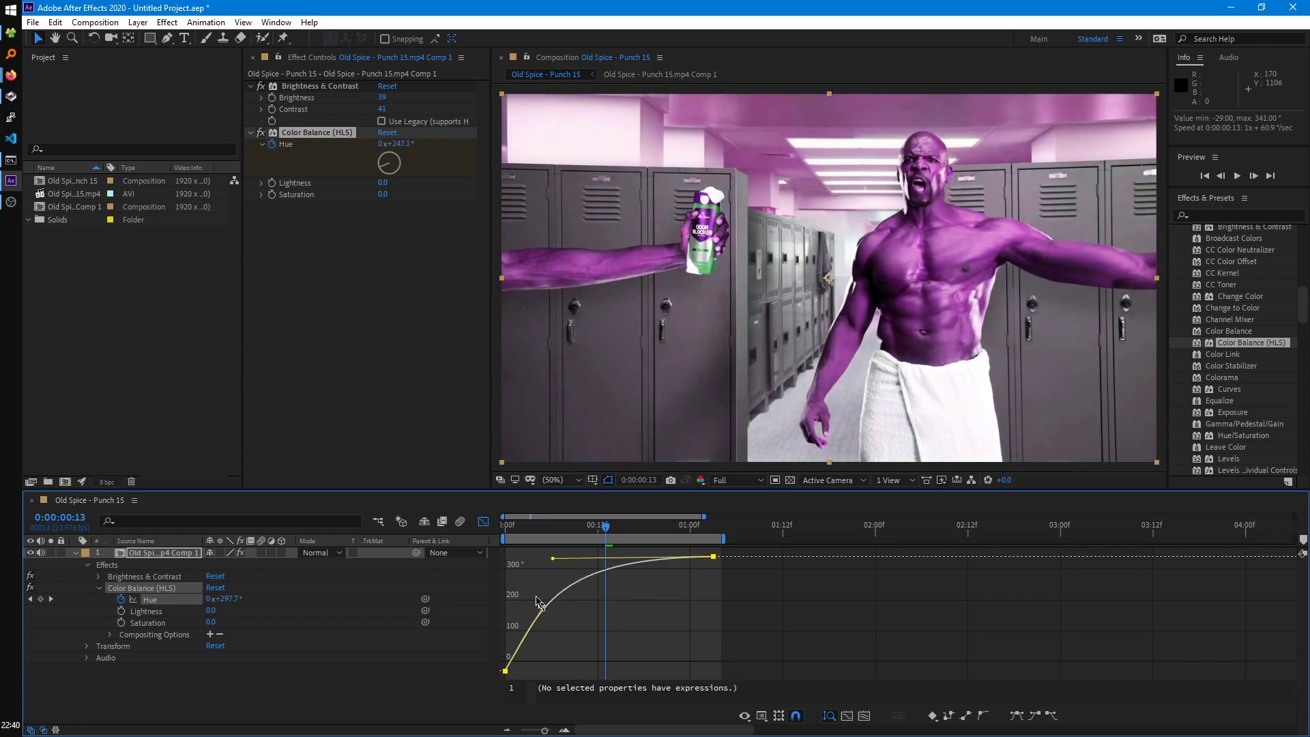
{"action": "key", "text": "space"}
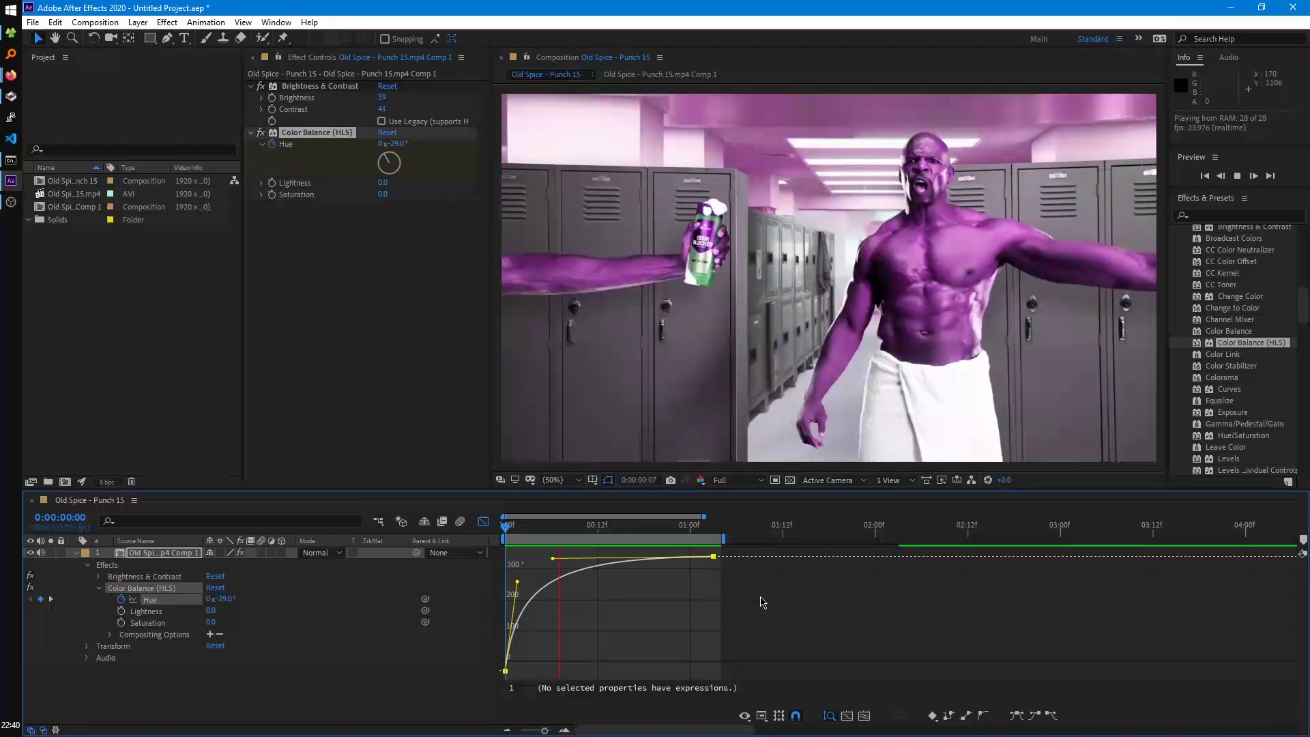
{"action": "key", "text": "space"}
{"action": "key", "text": "shift+F3"}
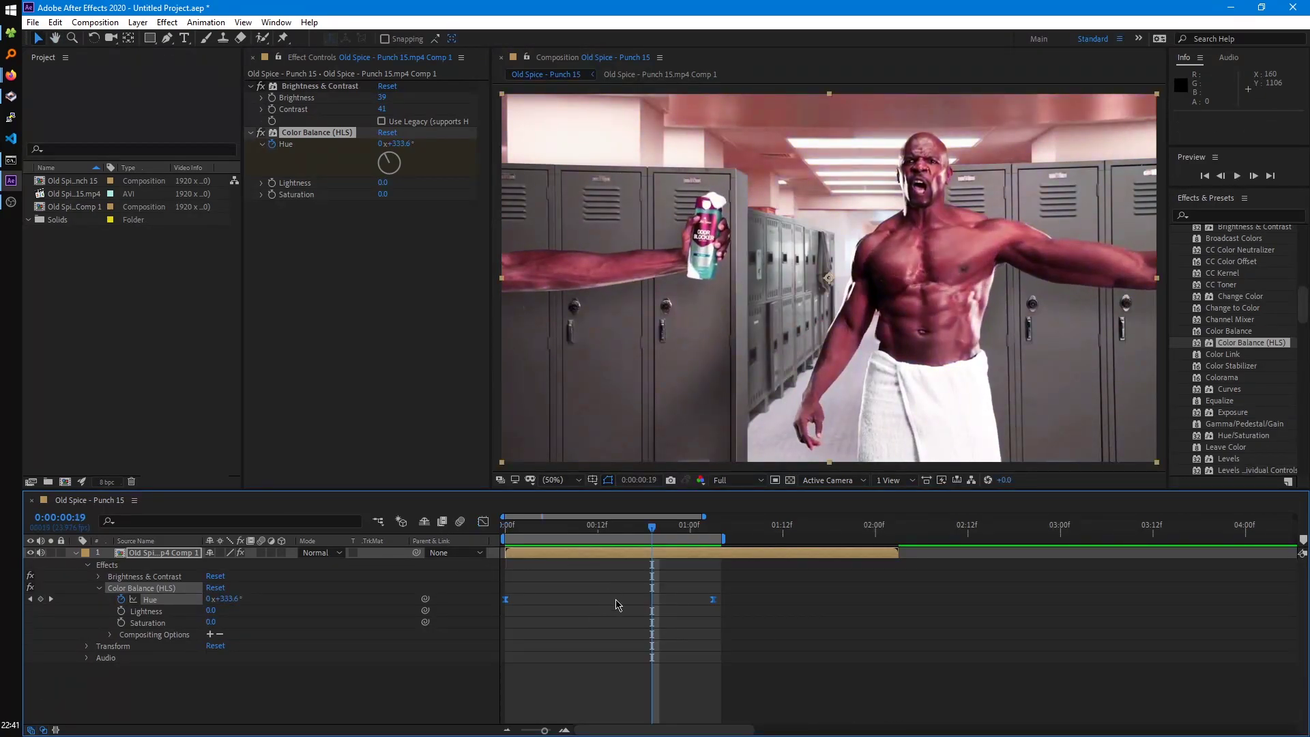
{"action": "left_click", "coordinate": [241, 553]}
{"action": "left_click", "coordinate": [241, 553]}
{"action": "left_click", "coordinate": [241, 553]}
{"action": "left_click", "coordinate": [241, 553]}
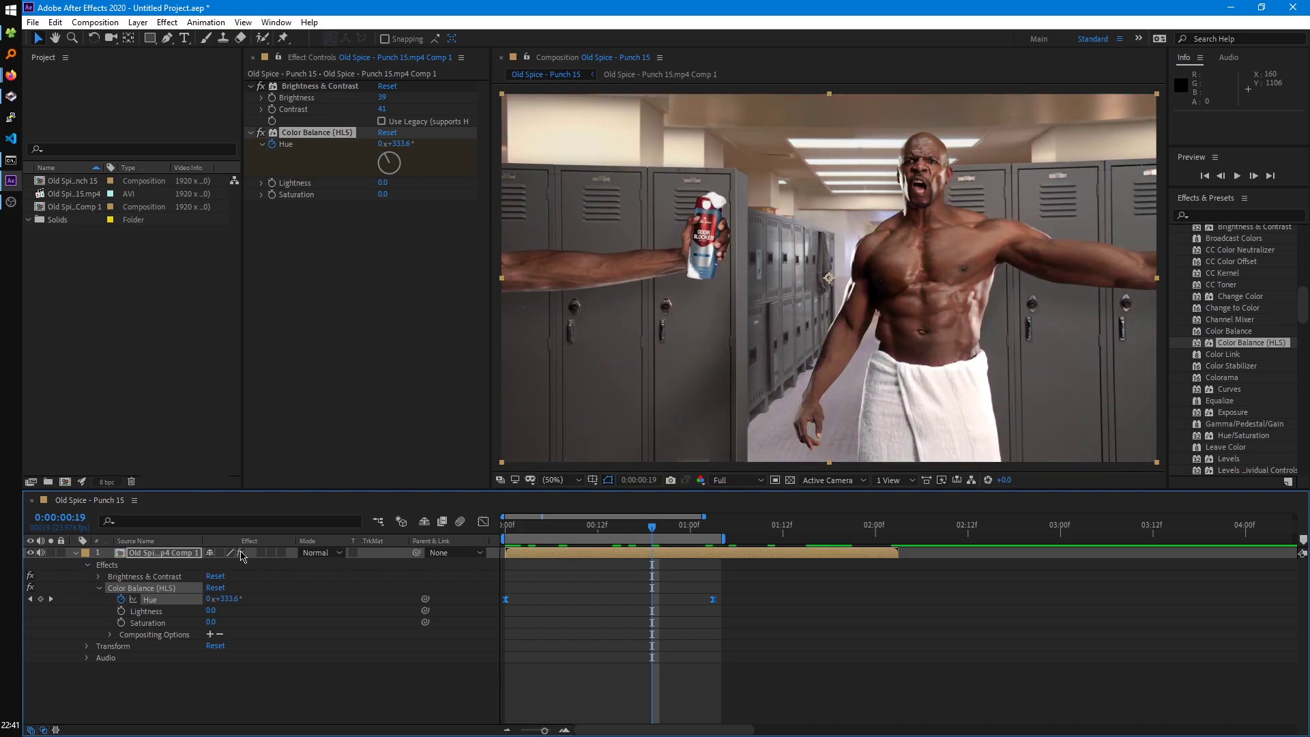
{"action": "left_click", "coordinate": [241, 553]}
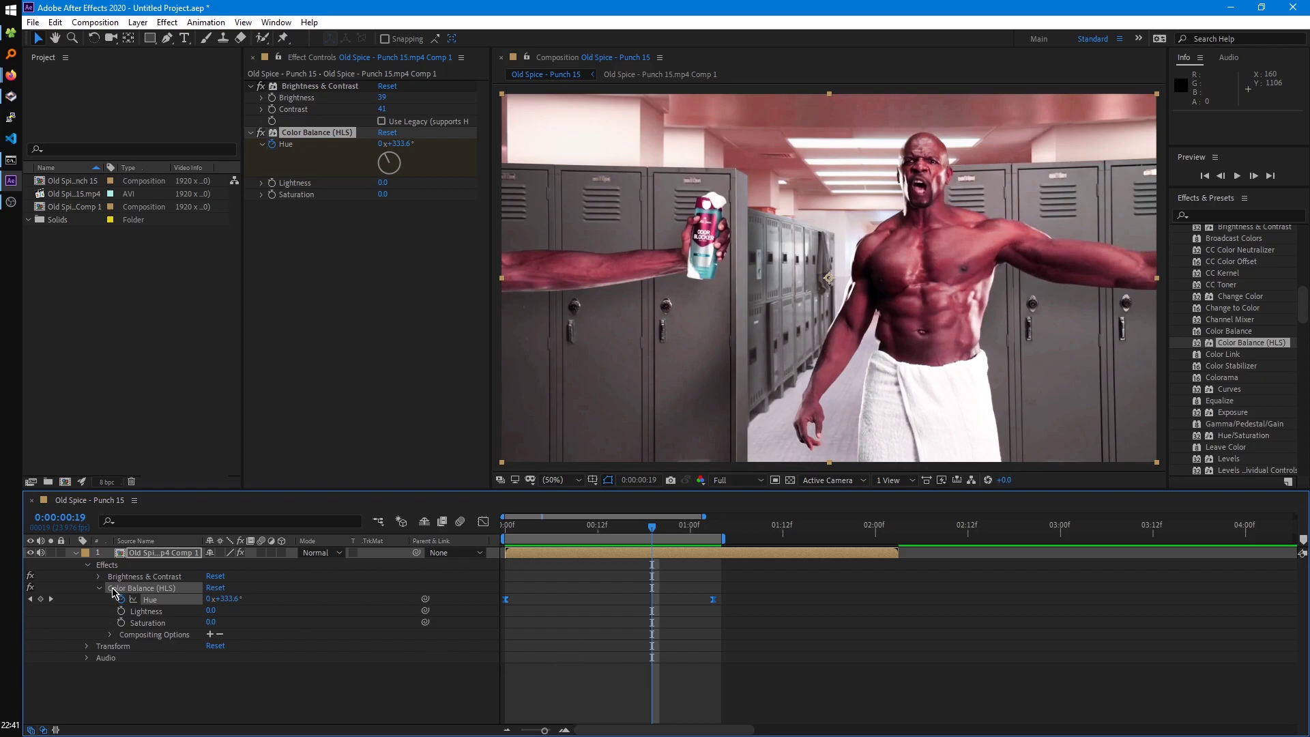
Expand Color Balance (HLS) Compositing Options and keep Effect Opacity at 100%.
{"action": "left_click", "coordinate": [140, 638]}
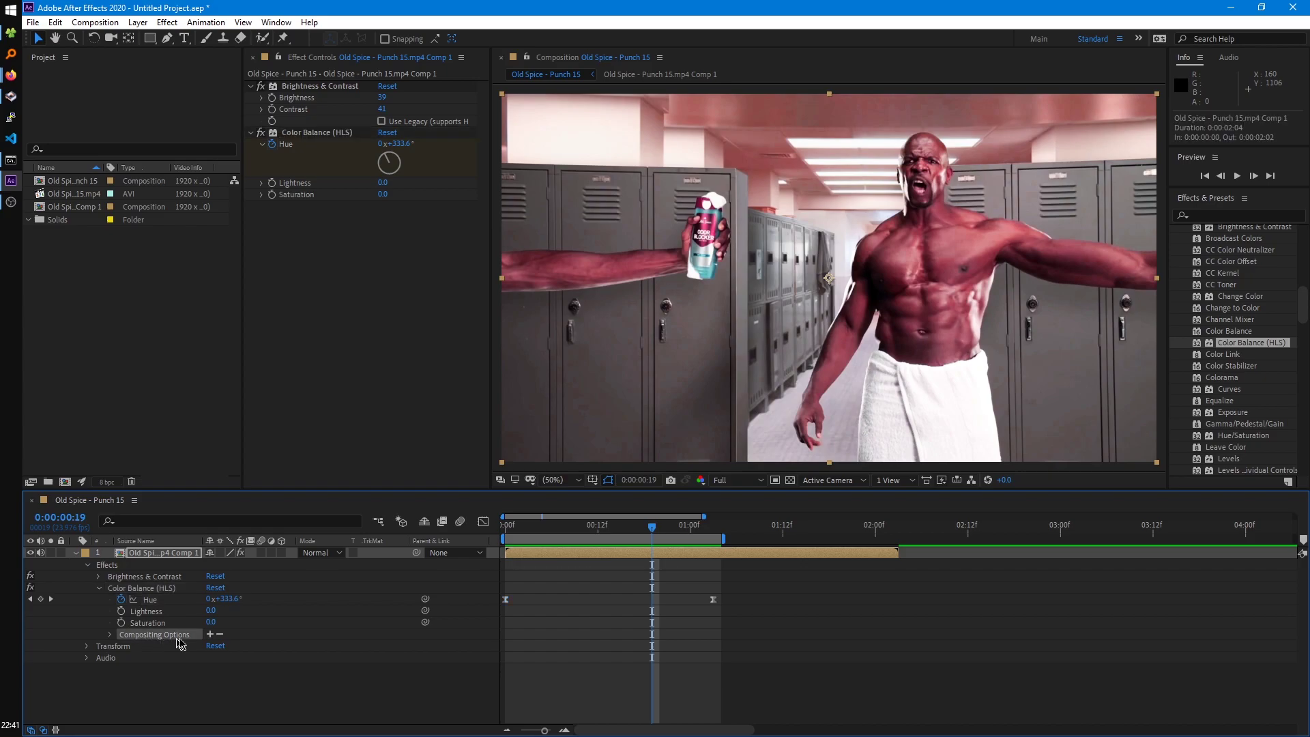
{"action": "left_click", "coordinate": [111, 634]}
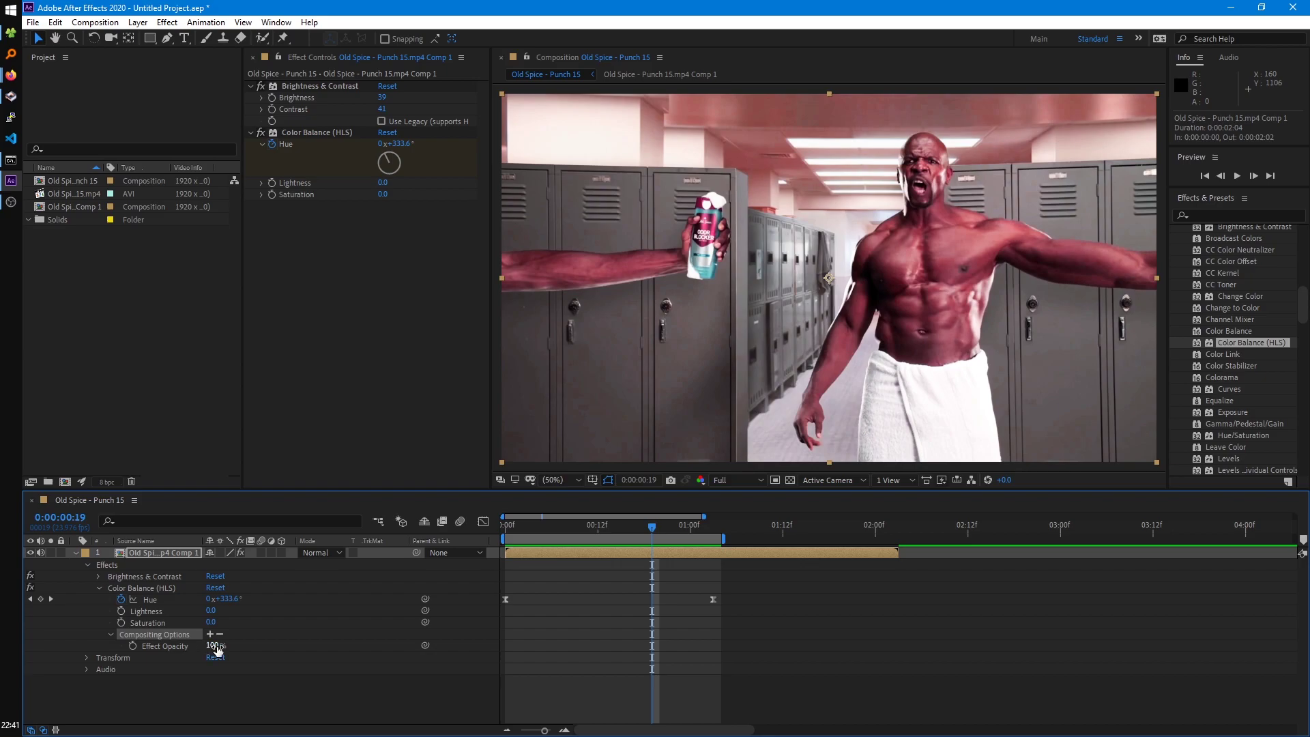
{"action": "mouse_move", "coordinate": [216, 650]}
{"action": "left_mouse_down"}
{"action": "mouse_move", "coordinate": [102, 645]}
{"action": "mouse_move", "coordinate": [194, 645]}
{"action": "left_mouse_up"}
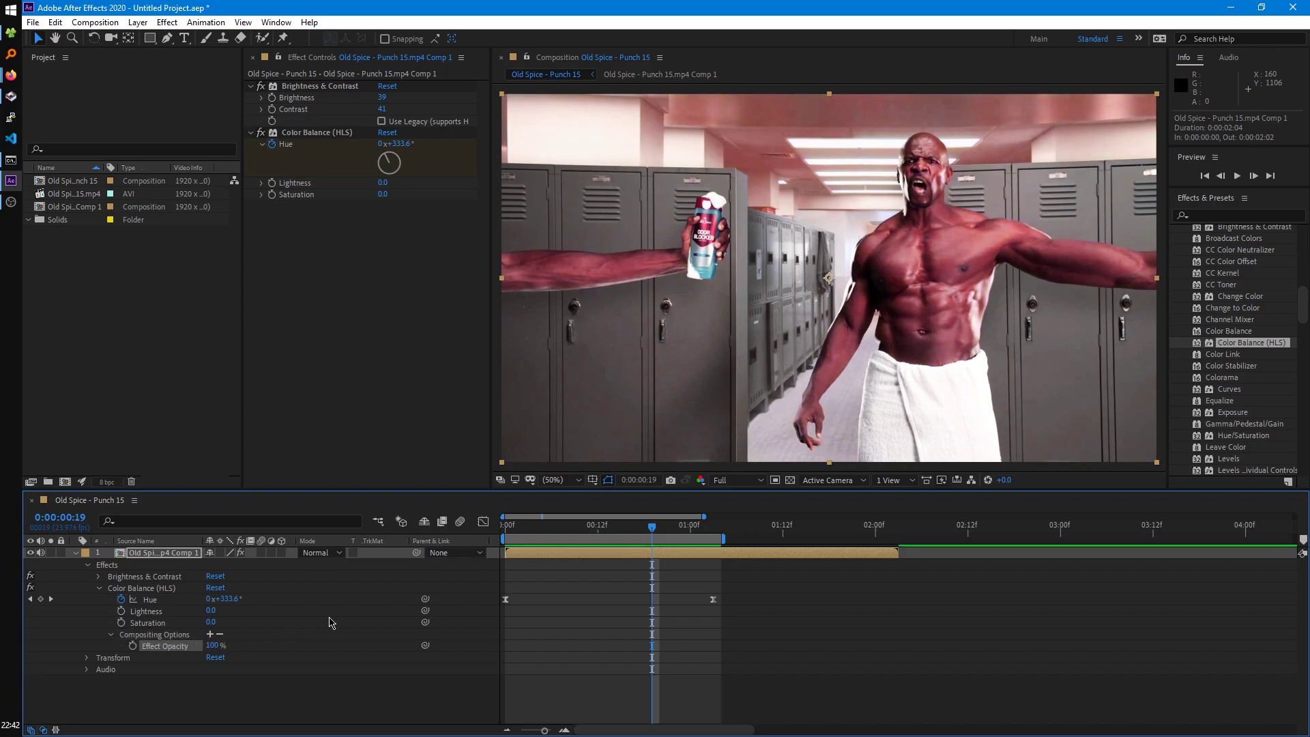
{"action": "left_click", "coordinate": [155, 555]}
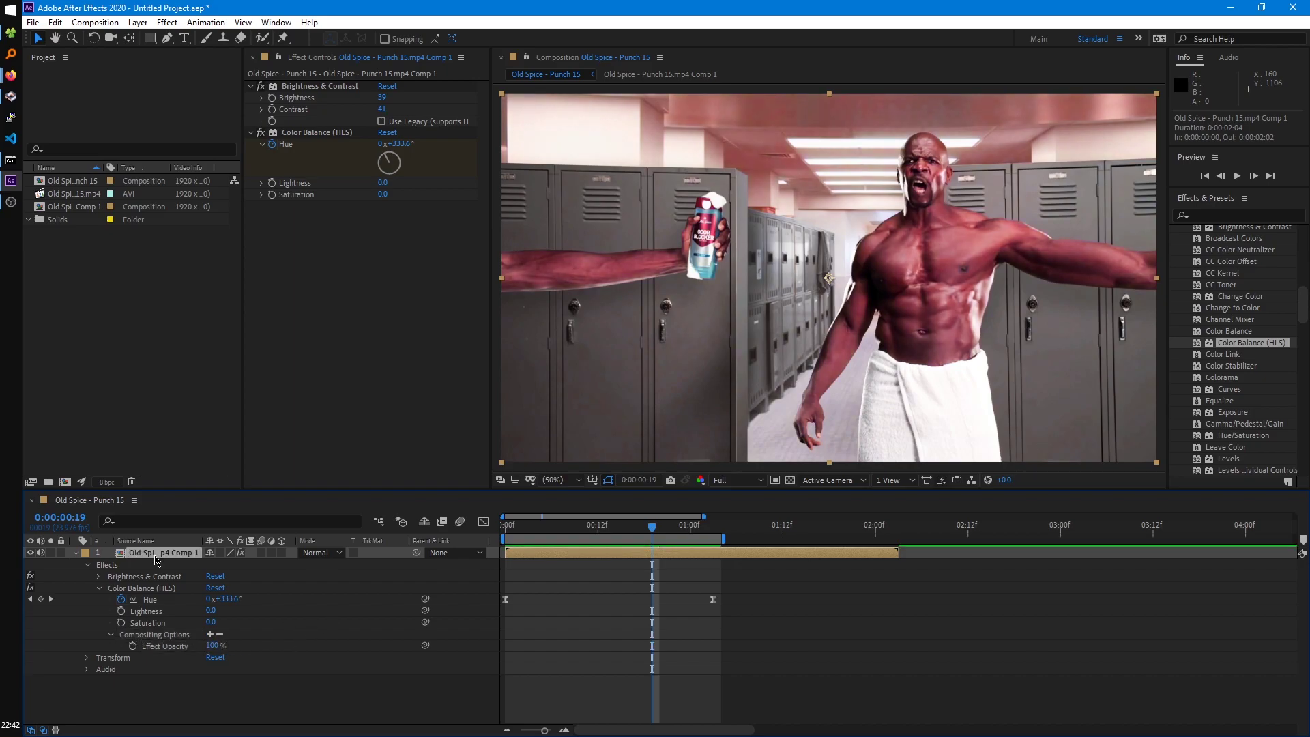
Draw a closed five-point Pen mask, Mask 1, around the man's head.
{"action": "key", "text": "g"}
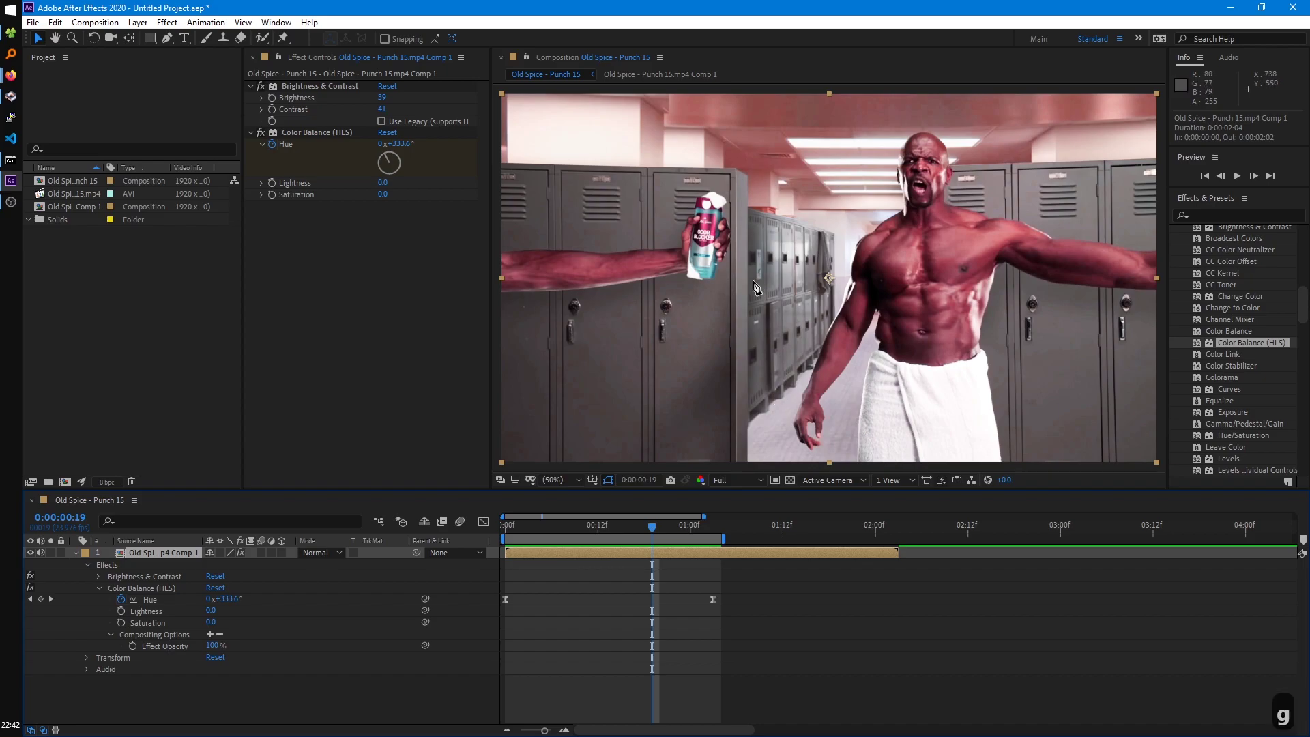
{"action": "scroll", "coordinate": [974, 116], "scroll_direction": "up", "scroll_amount": 2}
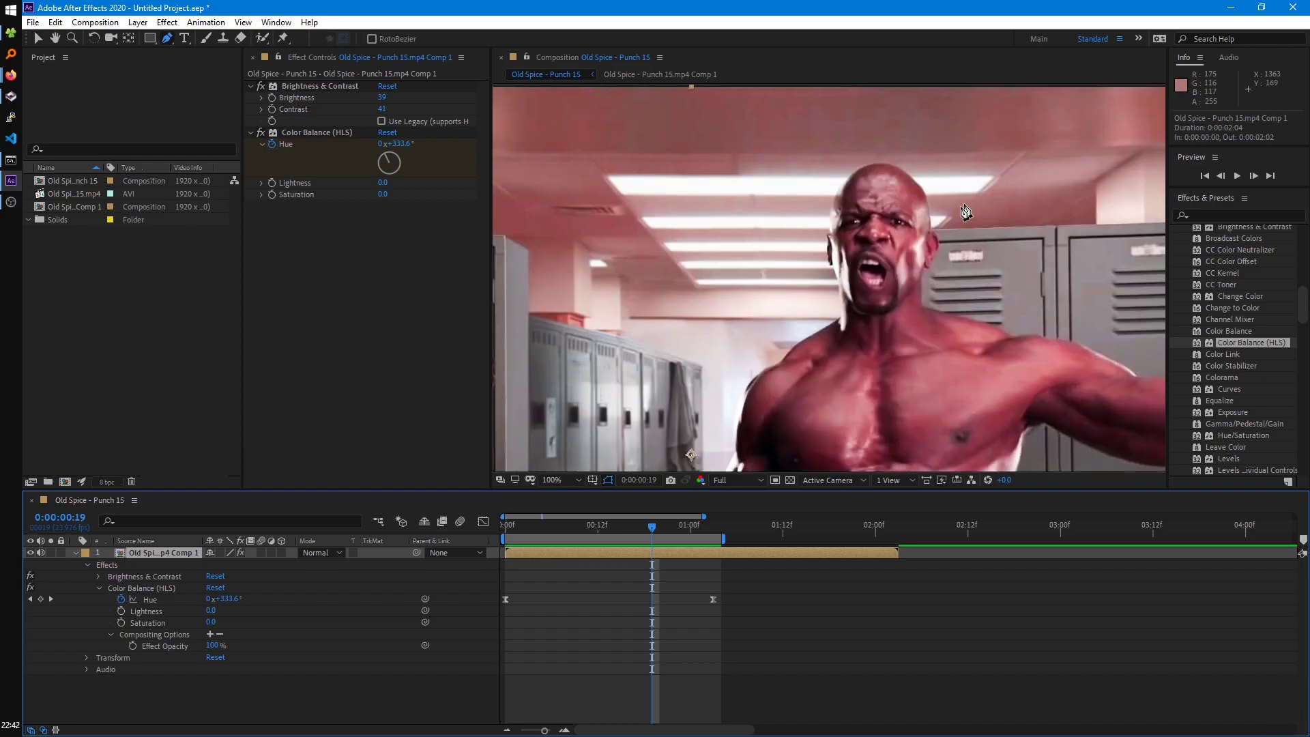
{"action": "key", "text": "h"}
{"action": "left_click_drag", "start_coordinate": [966, 212], "coordinate": [884, 182]}
{"action": "left_click_drag", "start_coordinate": [725, 252], "coordinate": [836, 303]}
{"action": "left_click_drag", "start_coordinate": [896, 172], "coordinate": [895, 138]}
{"action": "left_click", "coordinate": [780, 93]}
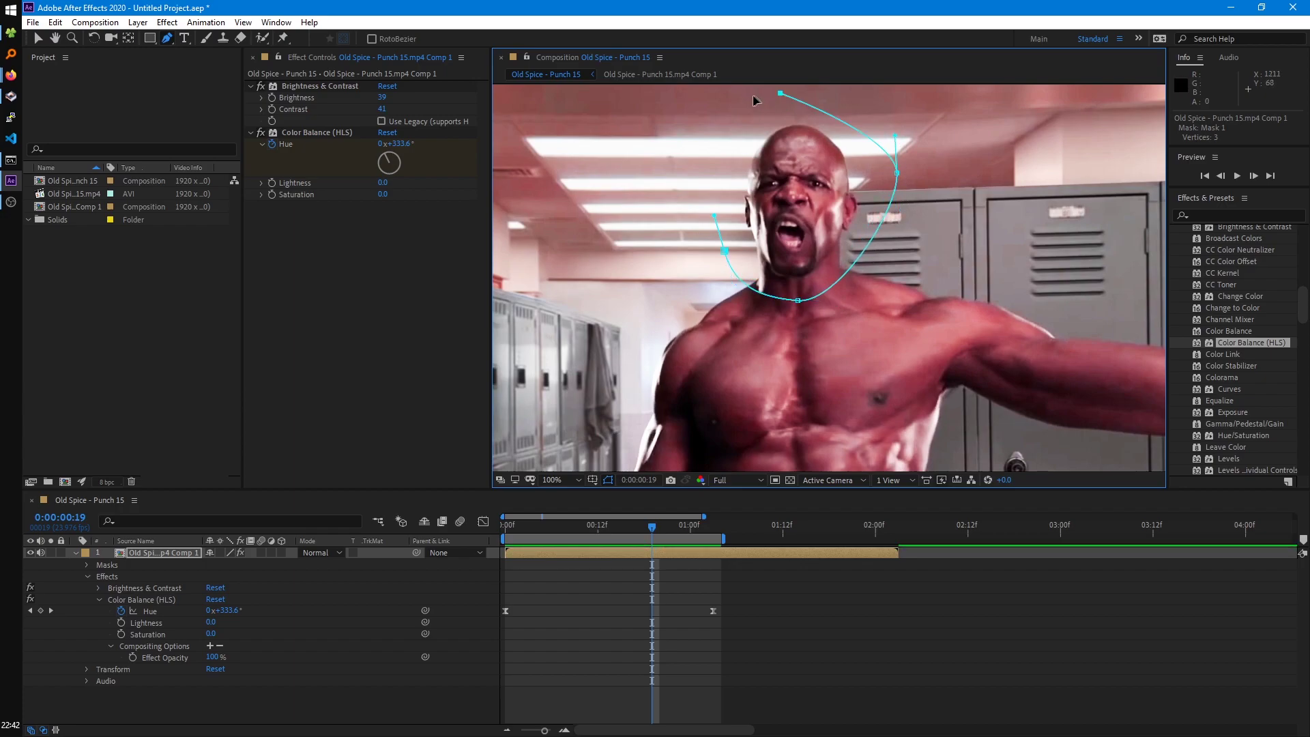
{"action": "left_click_drag", "start_coordinate": [673, 147], "coordinate": [691, 186]}
{"action": "left_click", "coordinate": [725, 252]}
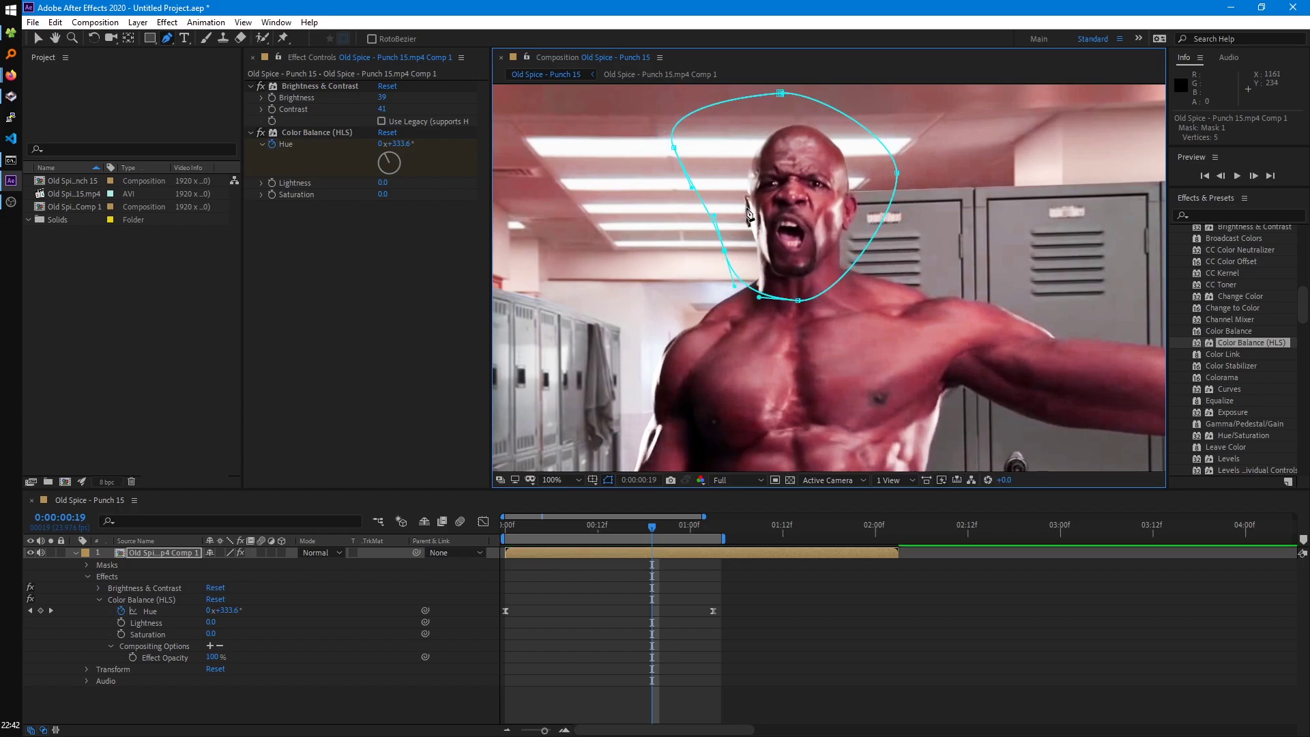
{"action": "key", "text": "v"}
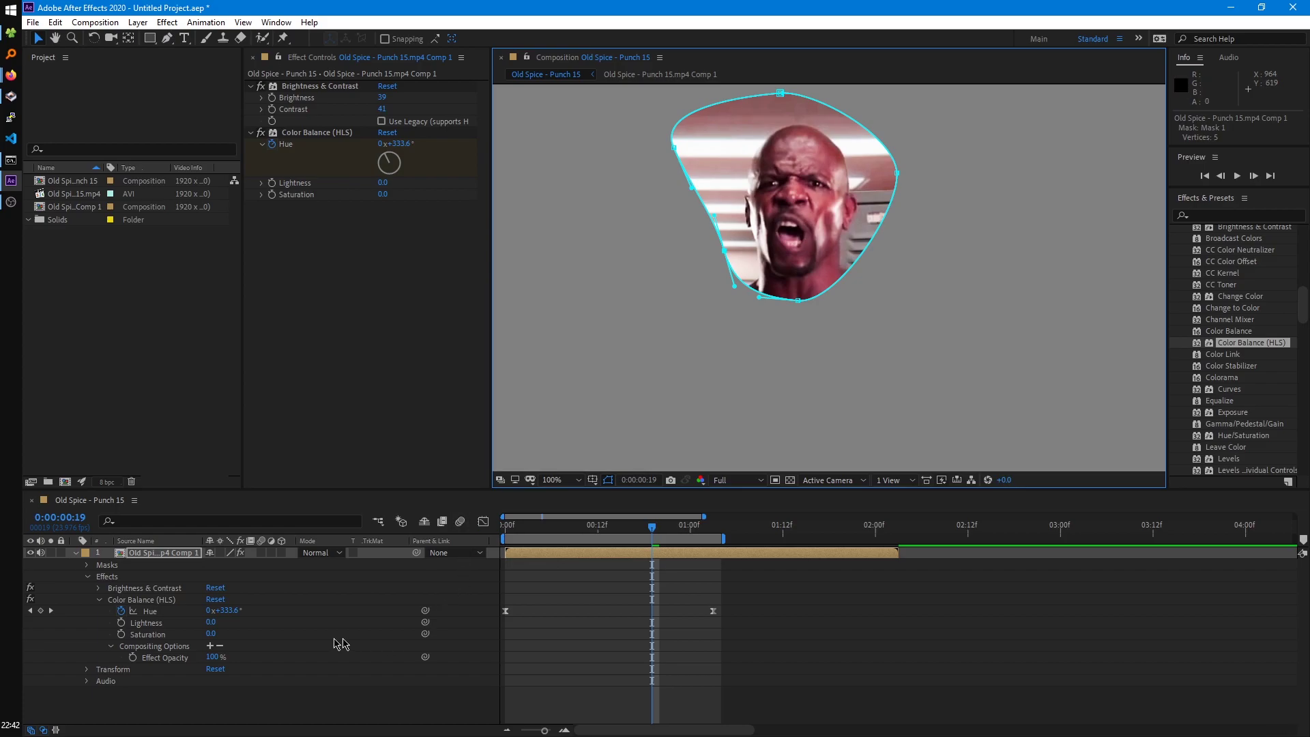
Limit Color Balance (HLS) to Mask 1 with a Compositing Options mask reference.
{"action": "left_click", "coordinate": [210, 646]}
{"action": "left_click", "coordinate": [272, 658]}
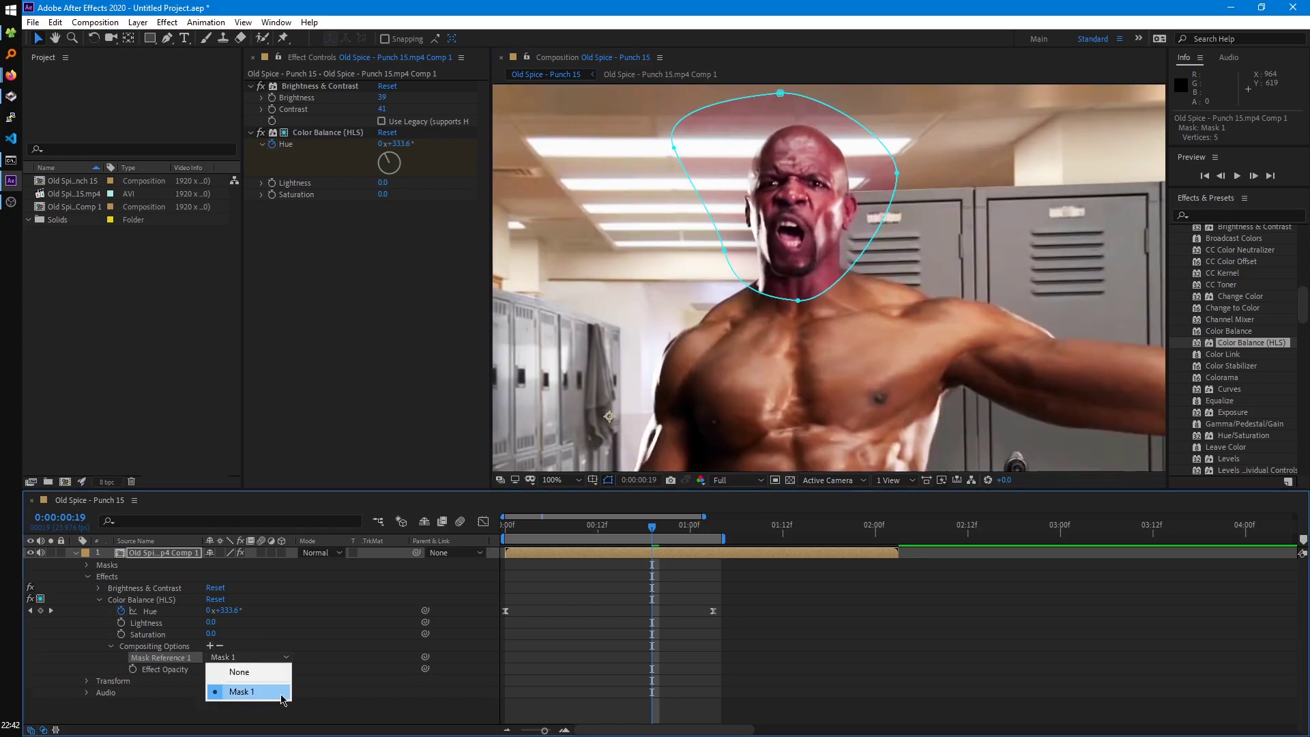
{"action": "left_click", "coordinate": [243, 691]}
{"action": "left_click", "coordinate": [951, 260]}
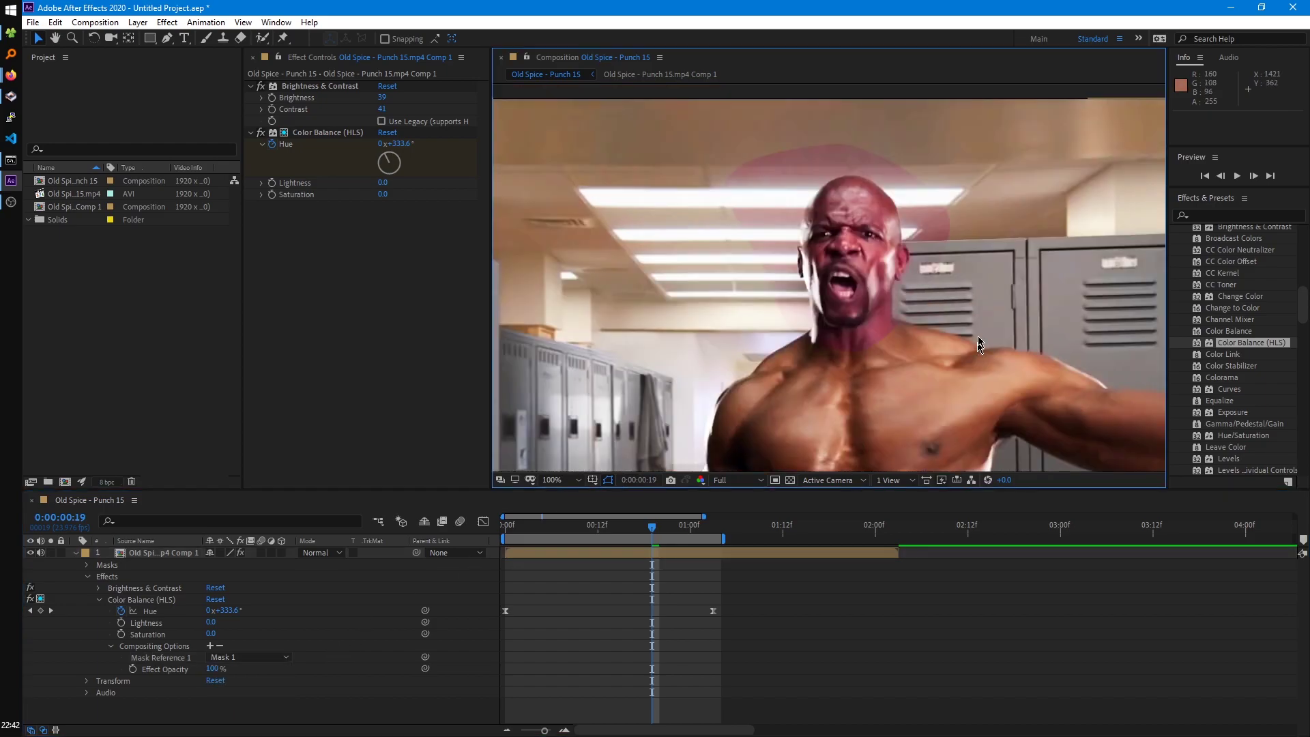
{"action": "scroll", "coordinate": [846, 202], "scroll_direction": "up", "scroll_amount": 2}
{"action": "left_click_drag", "start_coordinate": [870, 281], "coordinate": [858, 277]}
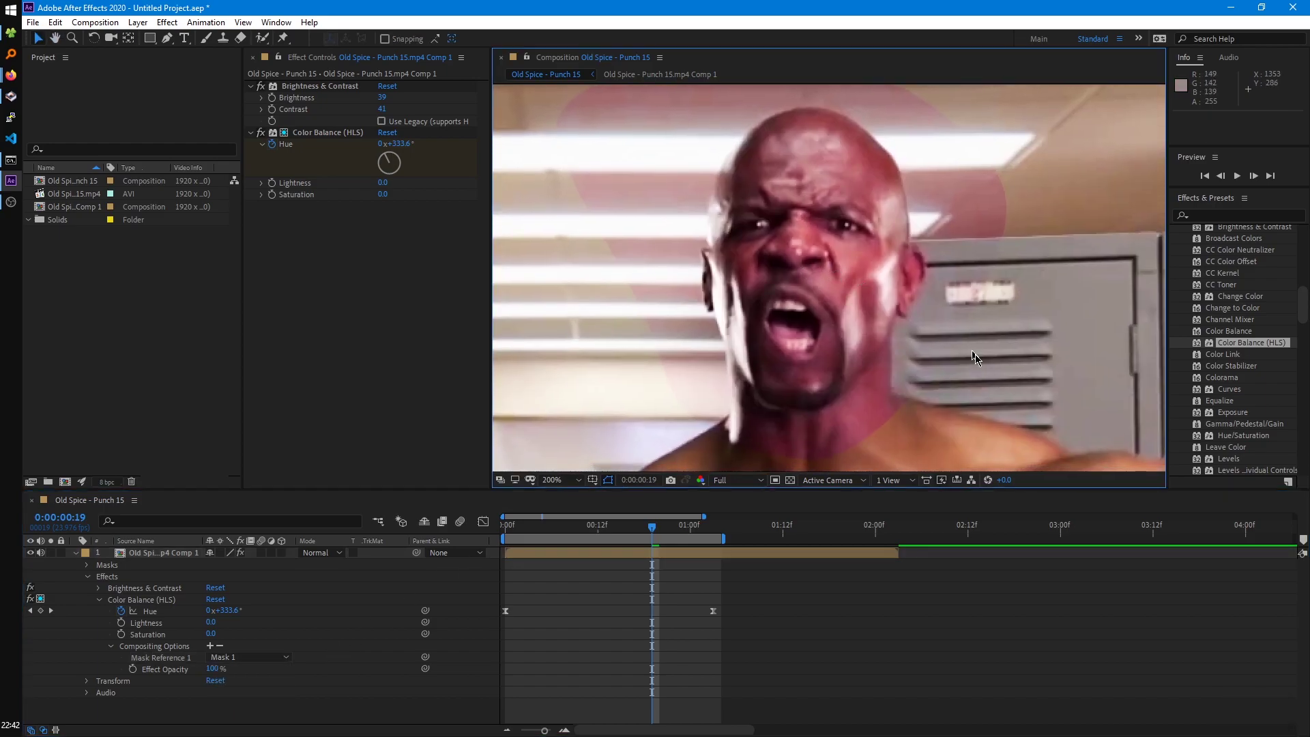
Raise Color Balance Saturation to 54 so the masked head turns red.
{"action": "left_click", "coordinate": [108, 566]}
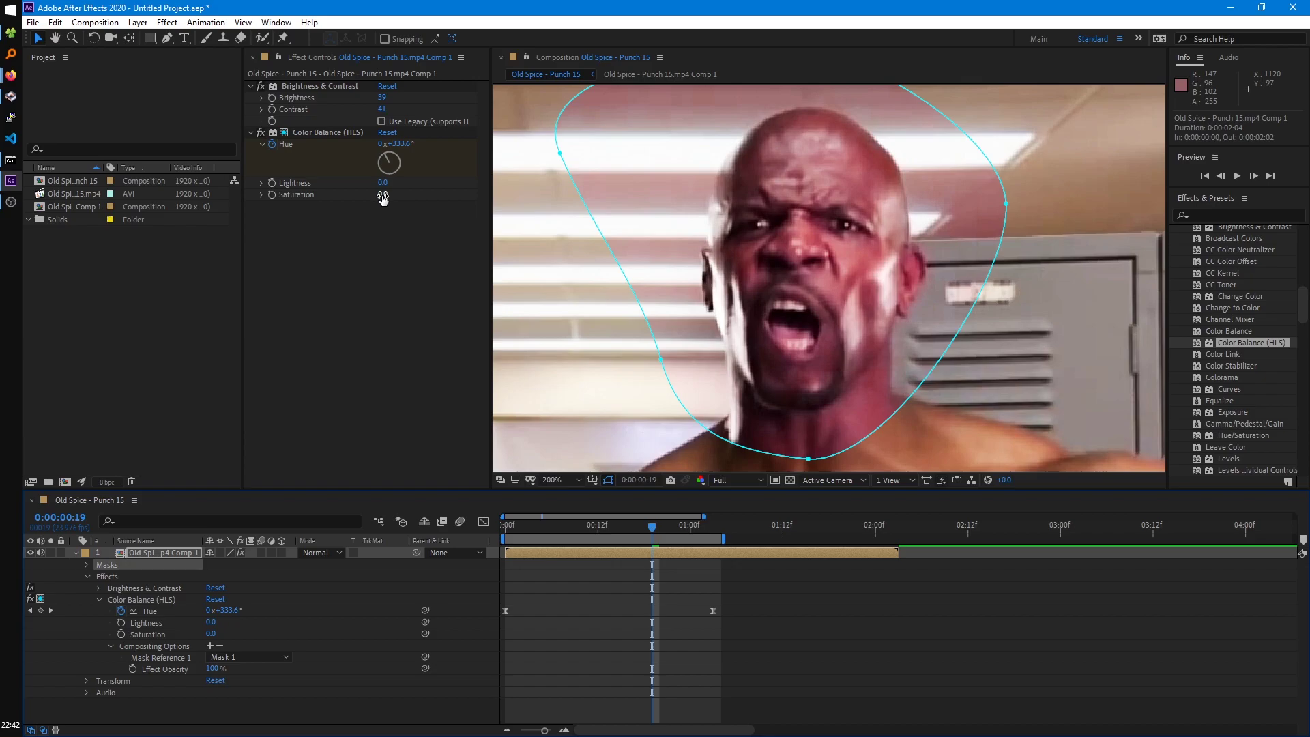
{"action": "left_click_drag", "start_coordinate": [382, 197], "coordinate": [421, 198]}
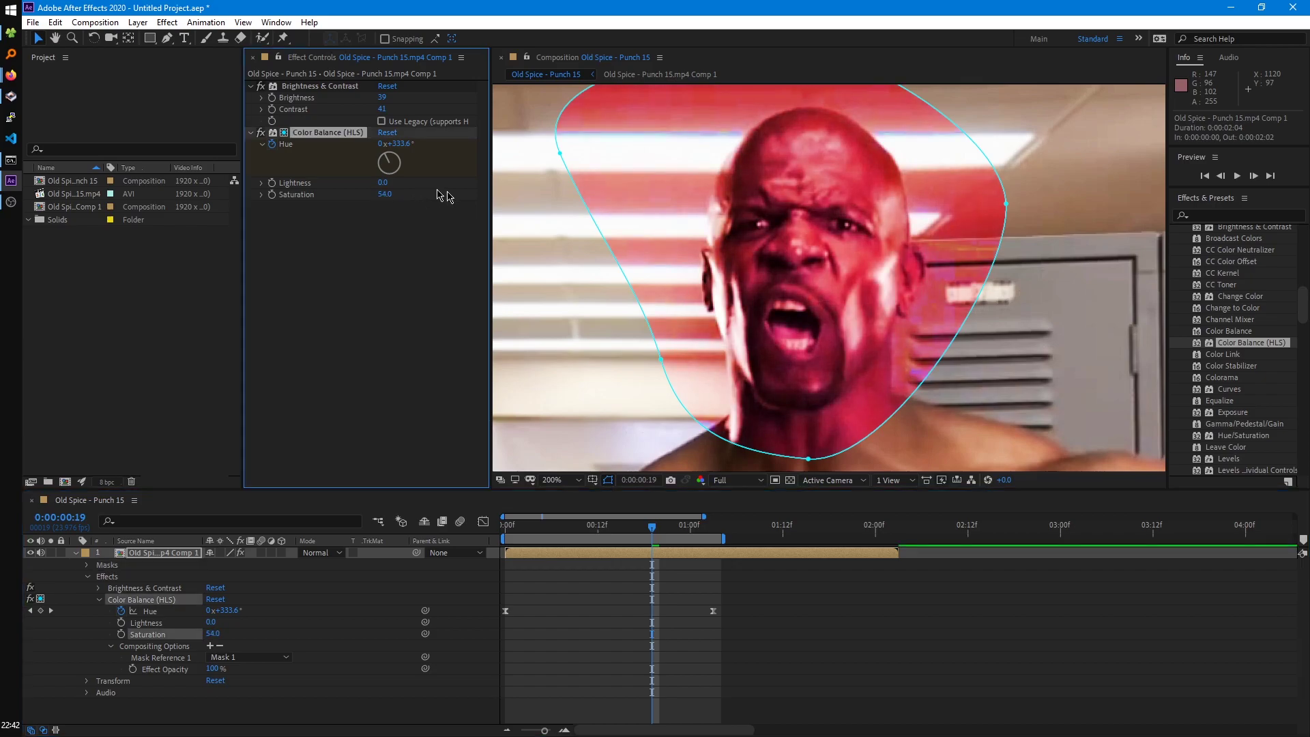
{"action": "scroll", "coordinate": [599, 278], "scroll_direction": "down", "scroll_amount": 2}
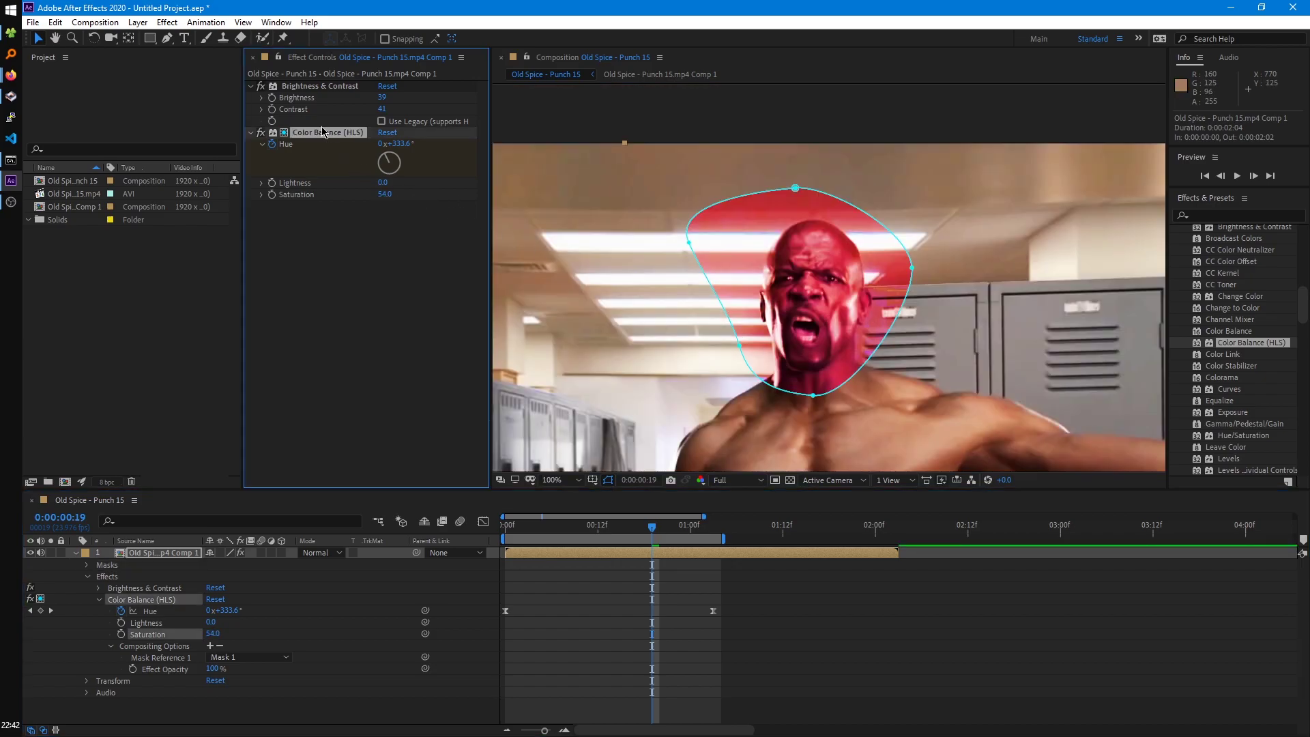
{"action": "left_click", "coordinate": [741, 610]}
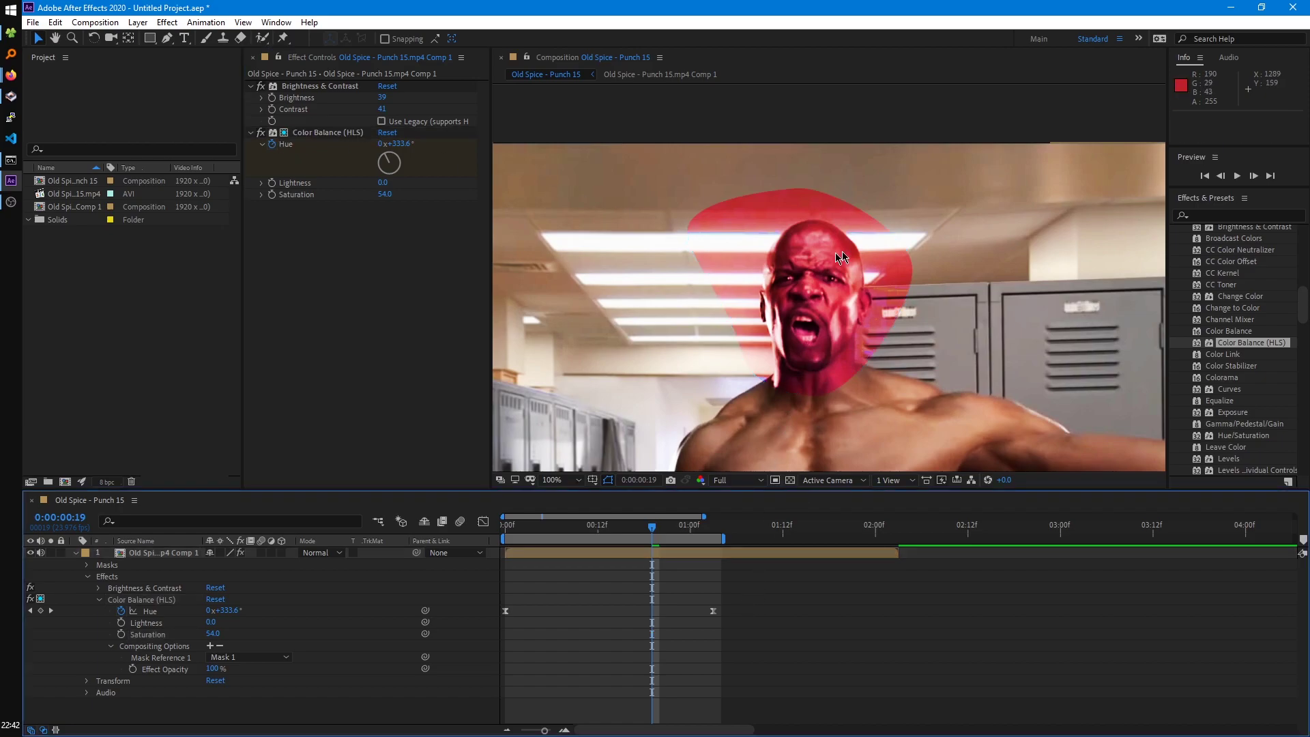
{"action": "left_click", "coordinate": [116, 565]}
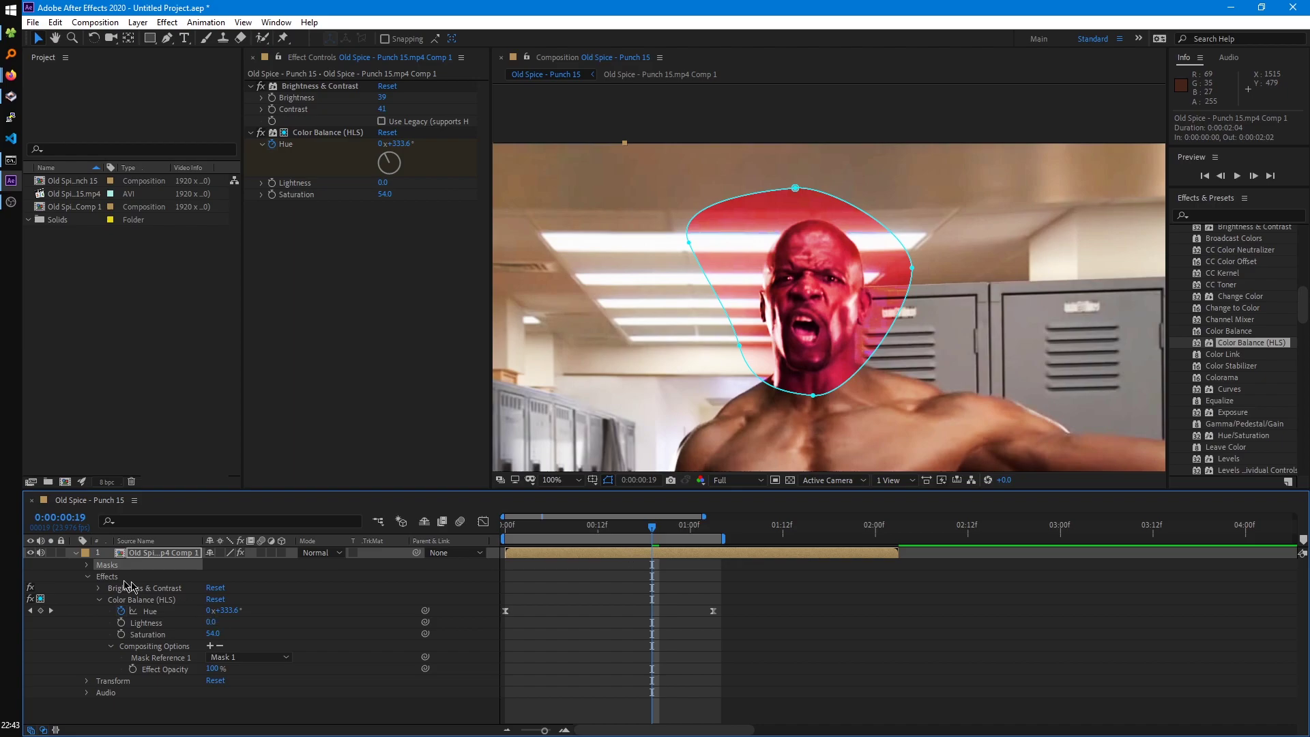
Switch Mask 1 to Subtract mode and zoom the viewer to 50%.
{"action": "left_click", "coordinate": [87, 566]}
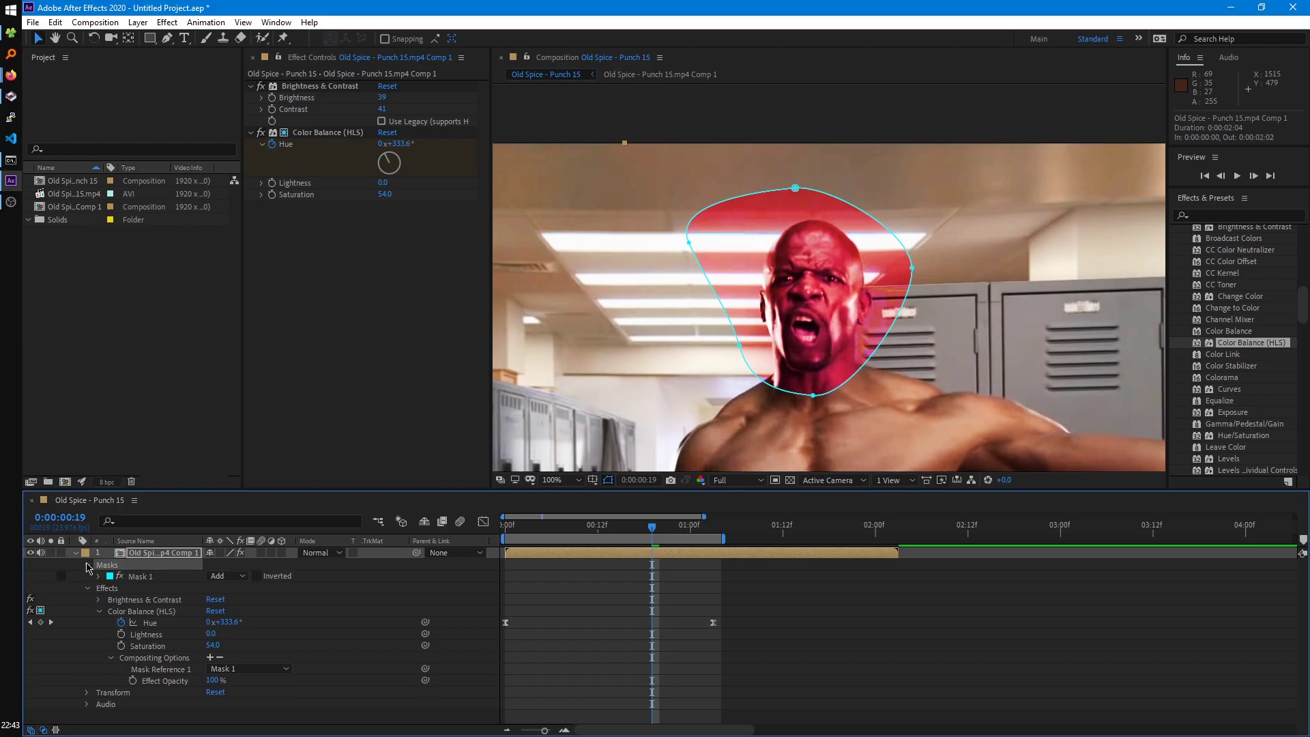
{"action": "left_click", "coordinate": [241, 580]}
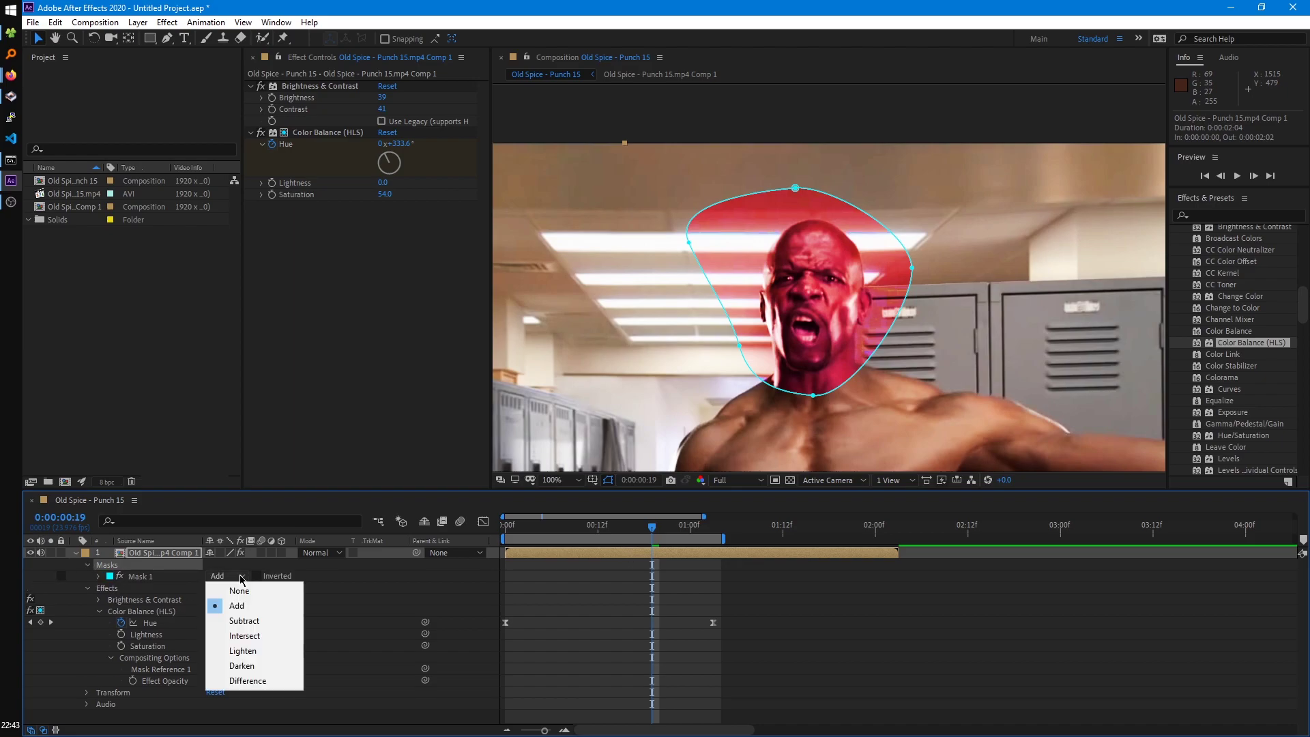
{"action": "left_click", "coordinate": [260, 621]}
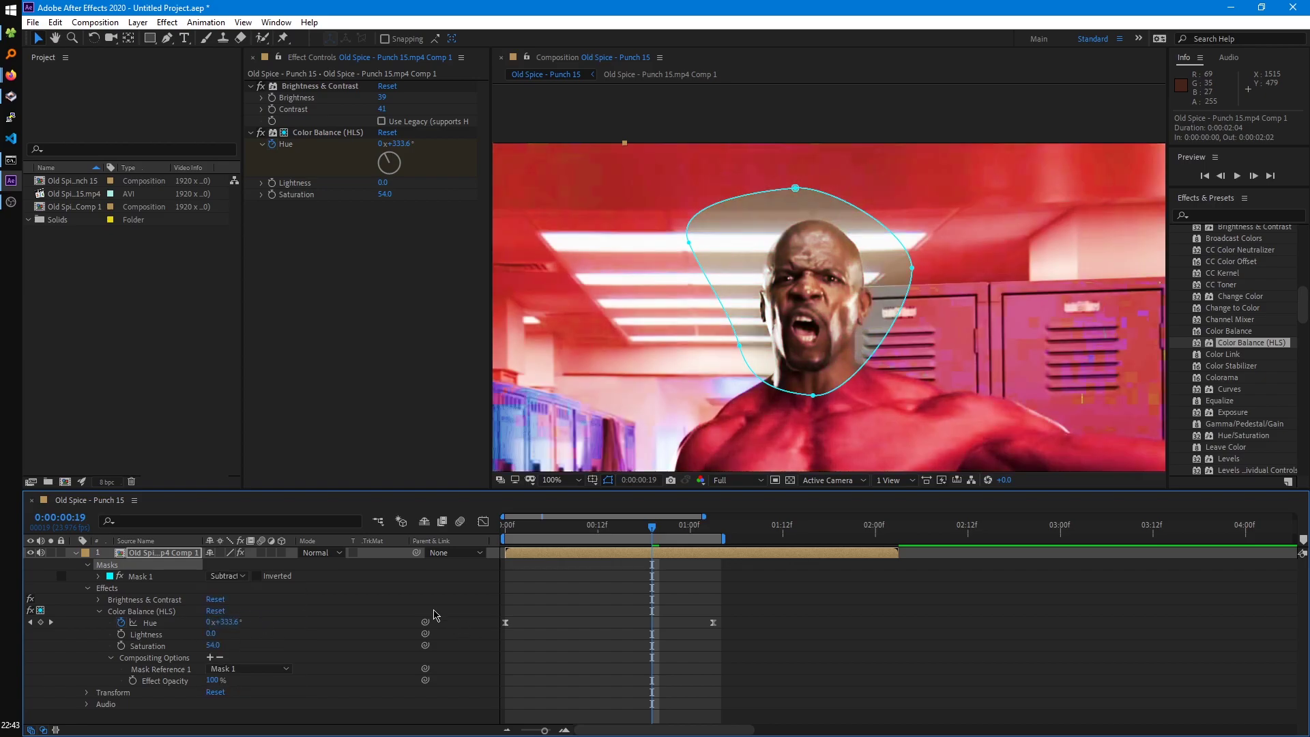
{"action": "left_click", "coordinate": [161, 658]}
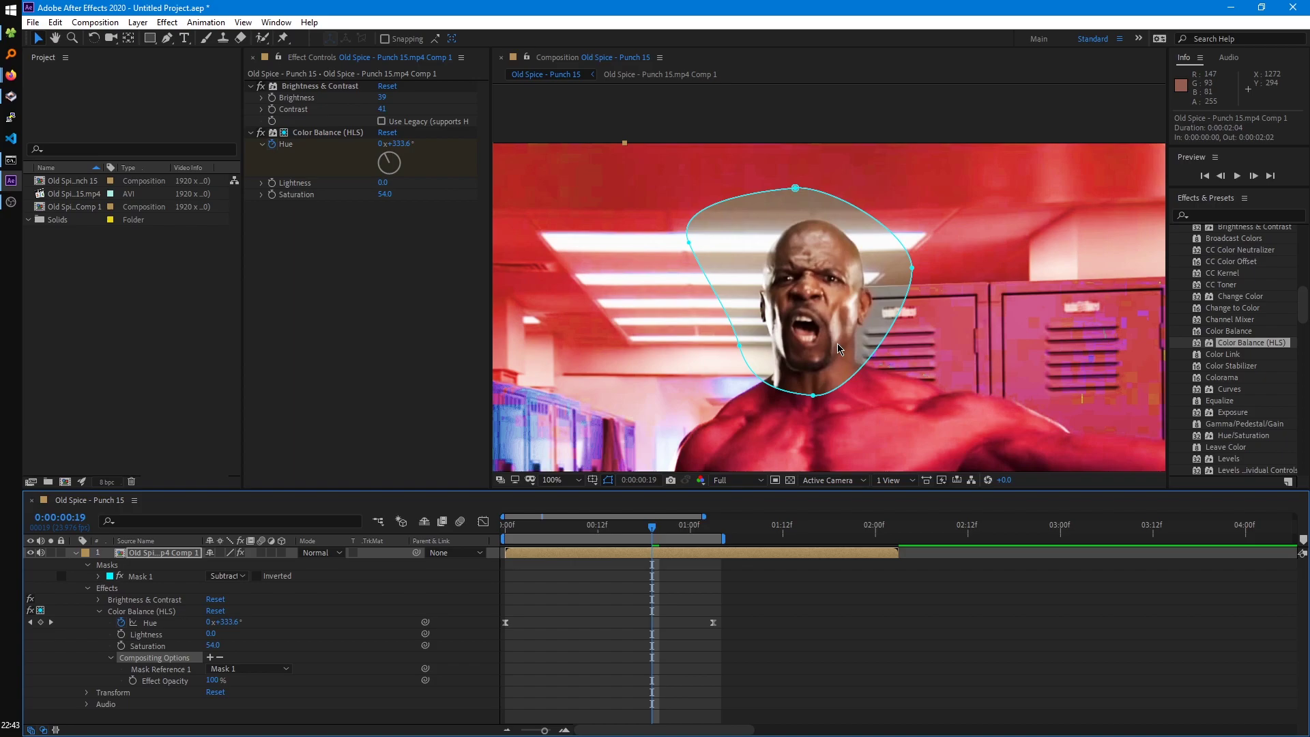
{"action": "key", "text": "h"}
{"action": "scroll", "coordinate": [838, 343], "scroll_direction": "down", "scroll_amount": 2}
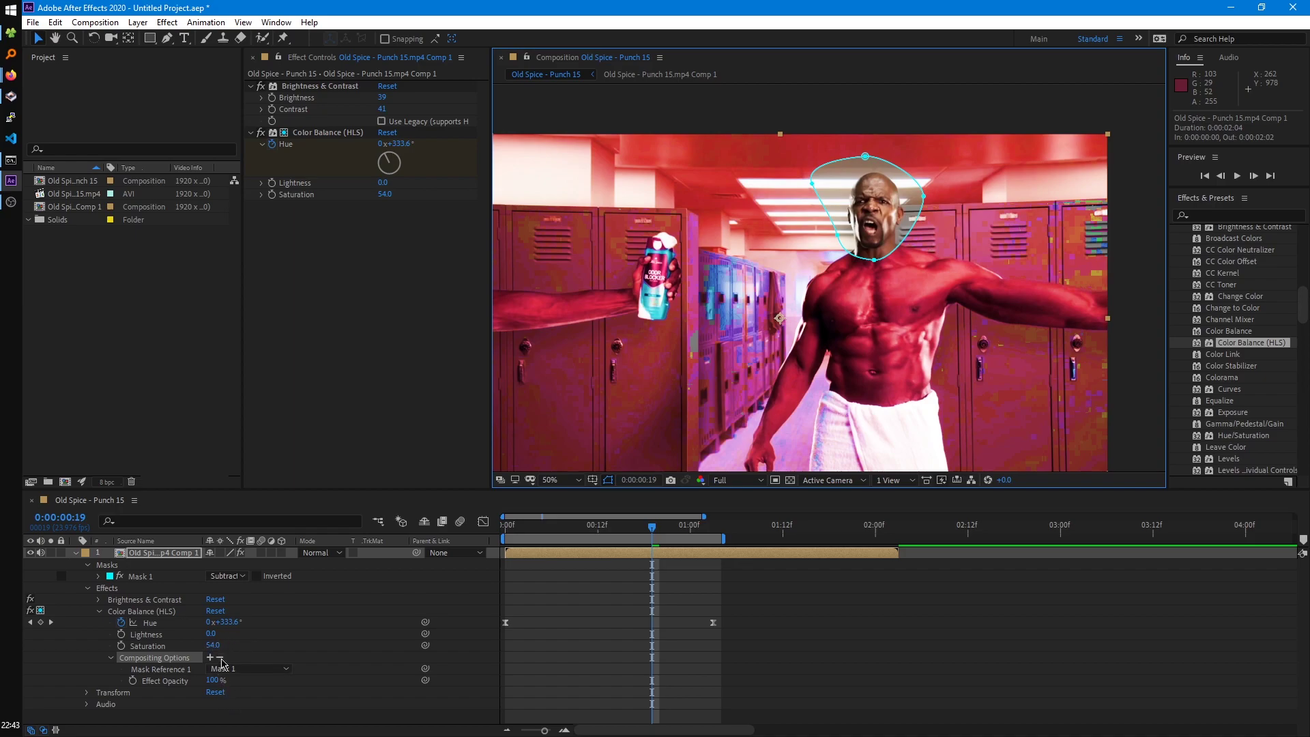
Remove Mask Reference 1 from the colour effect and delete the face mask.
{"action": "left_click", "coordinate": [219, 658]}
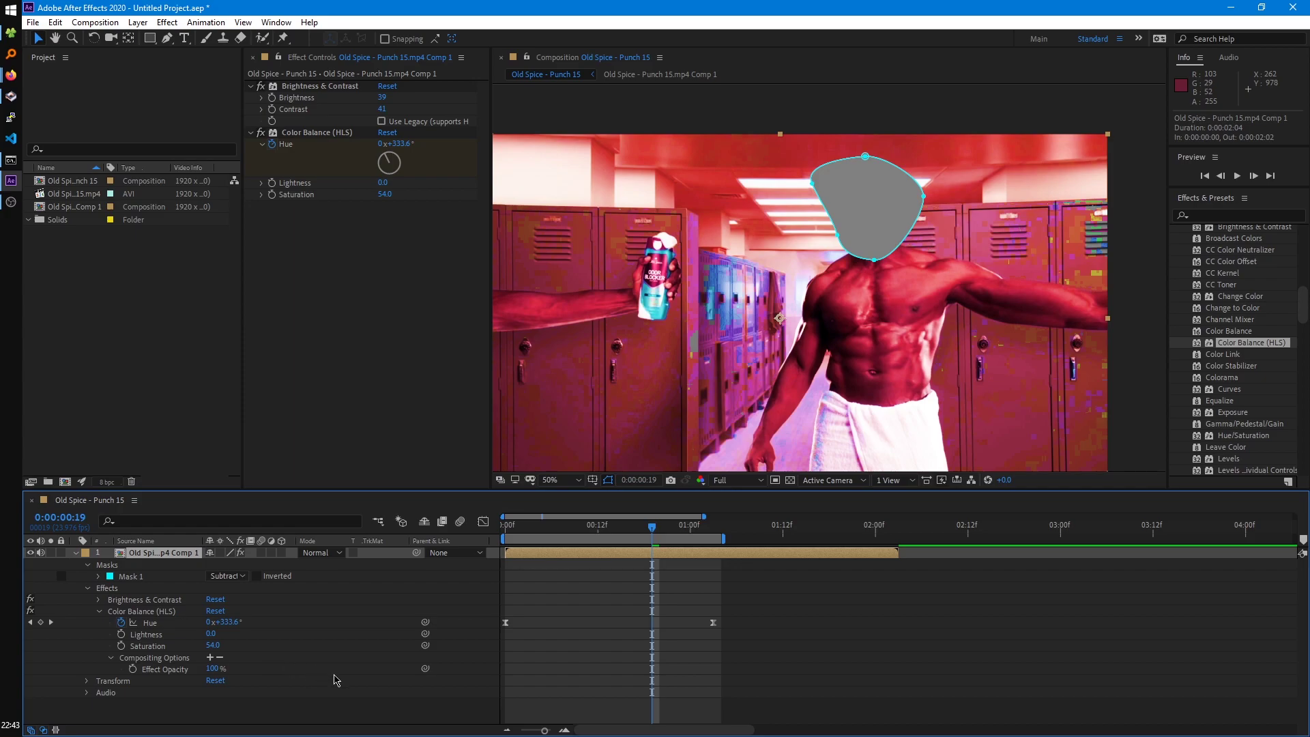
{"action": "left_click", "coordinate": [134, 576]}
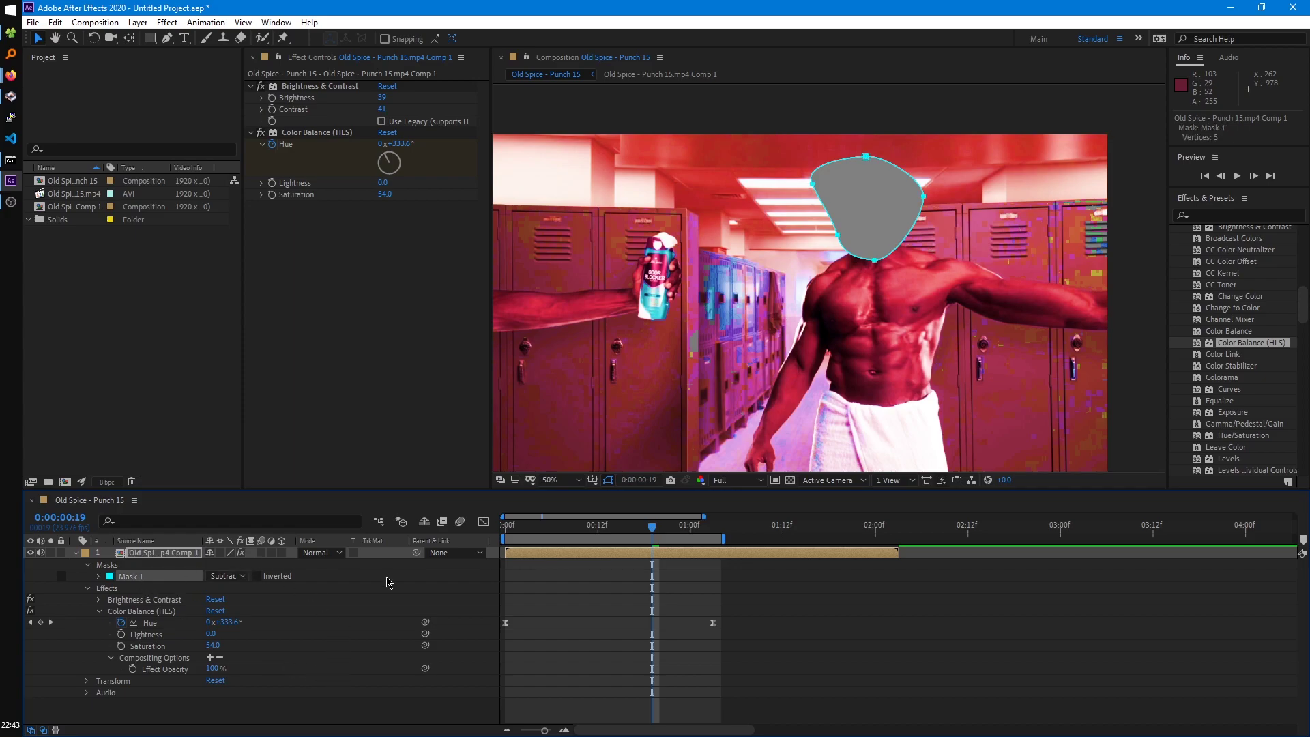
{"action": "key", "text": "Delete"}
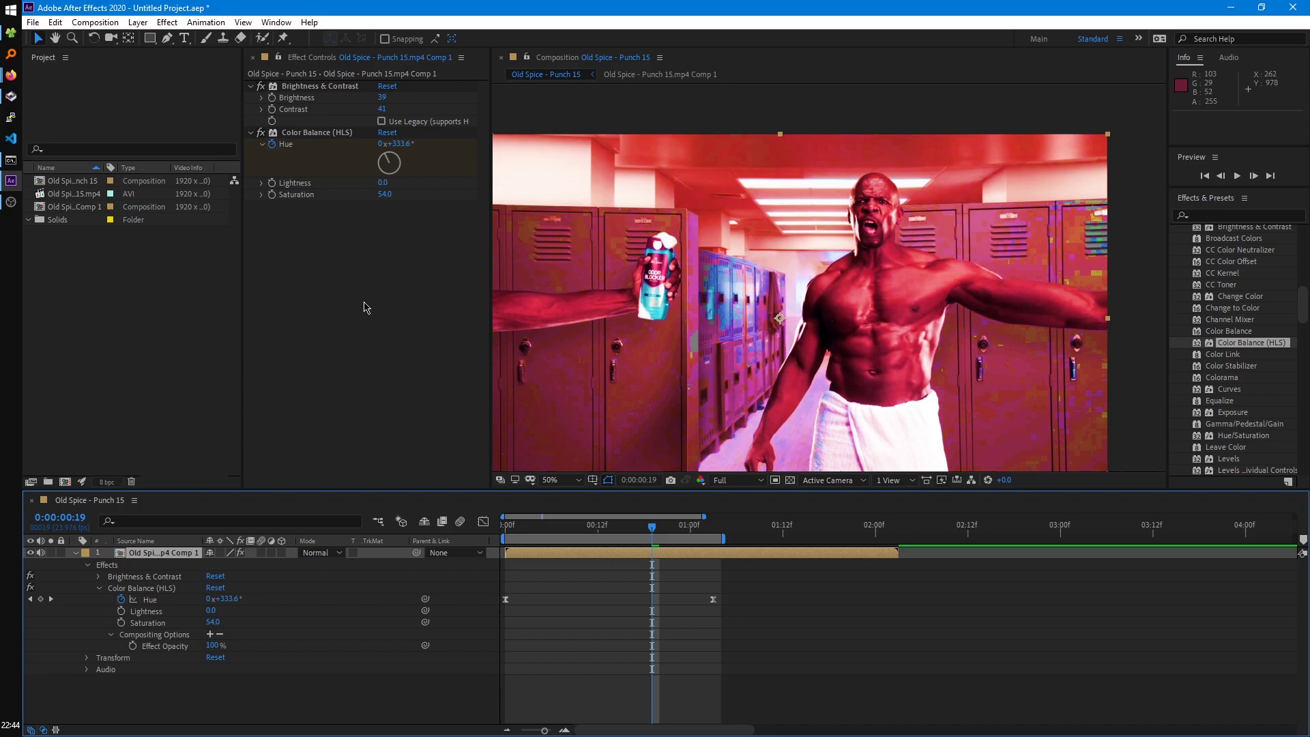
{"action": "left_click", "coordinate": [384, 285]}
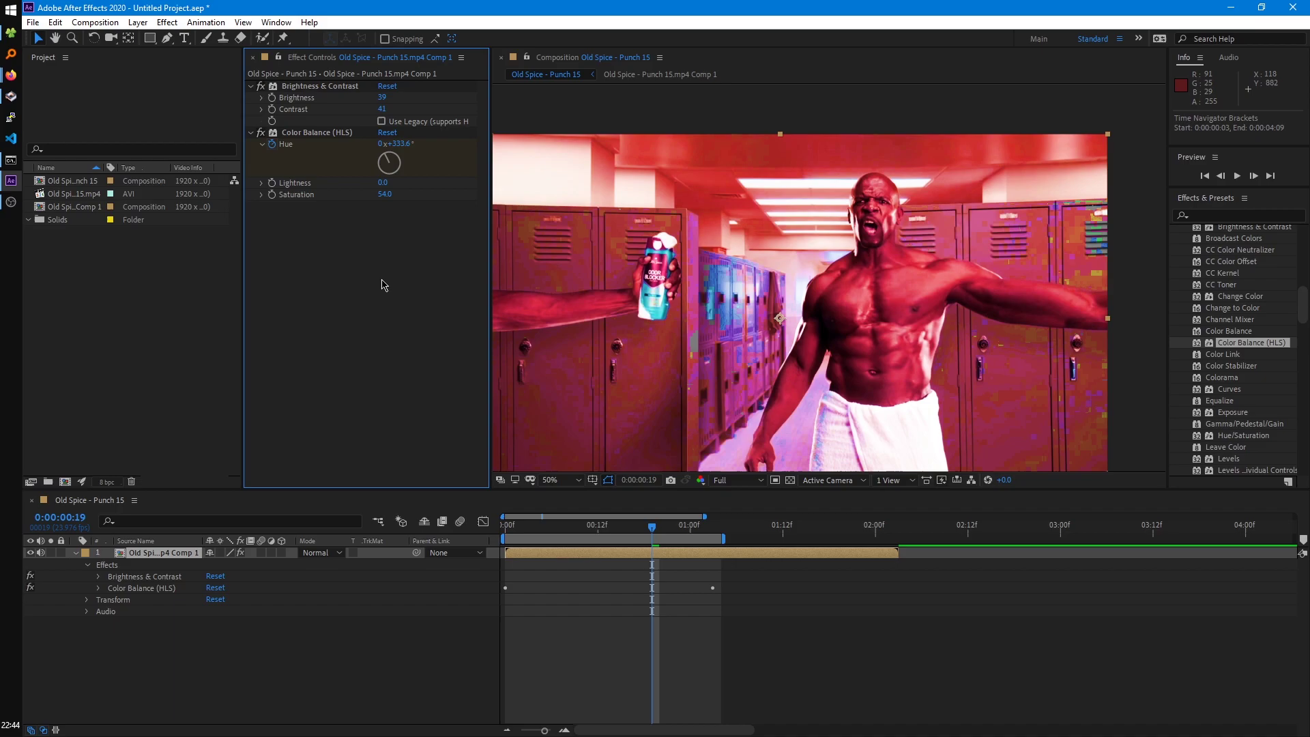
Select both Brightness & Contrast and Color Balance (HLS) in Effect Controls for deletion.
{"action": "left_click", "coordinate": [299, 88]}
{"action": "left_click", "coordinate": [310, 133], "text": "shift"}
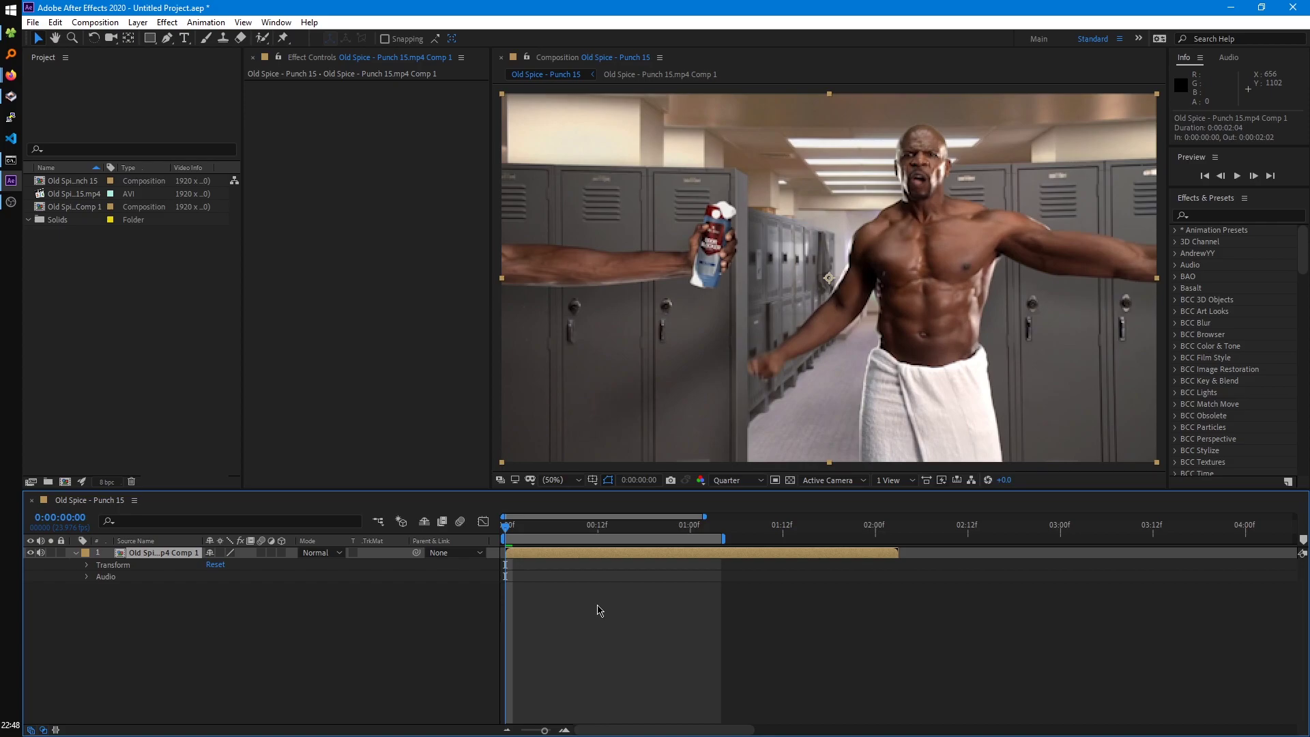
At frame 19, search 'motion tile' and drag Motion Tile onto the Old Spice clip.
{"action": "left_click", "coordinate": [652, 525]}
{"action": "left_click", "coordinate": [1221, 215]}
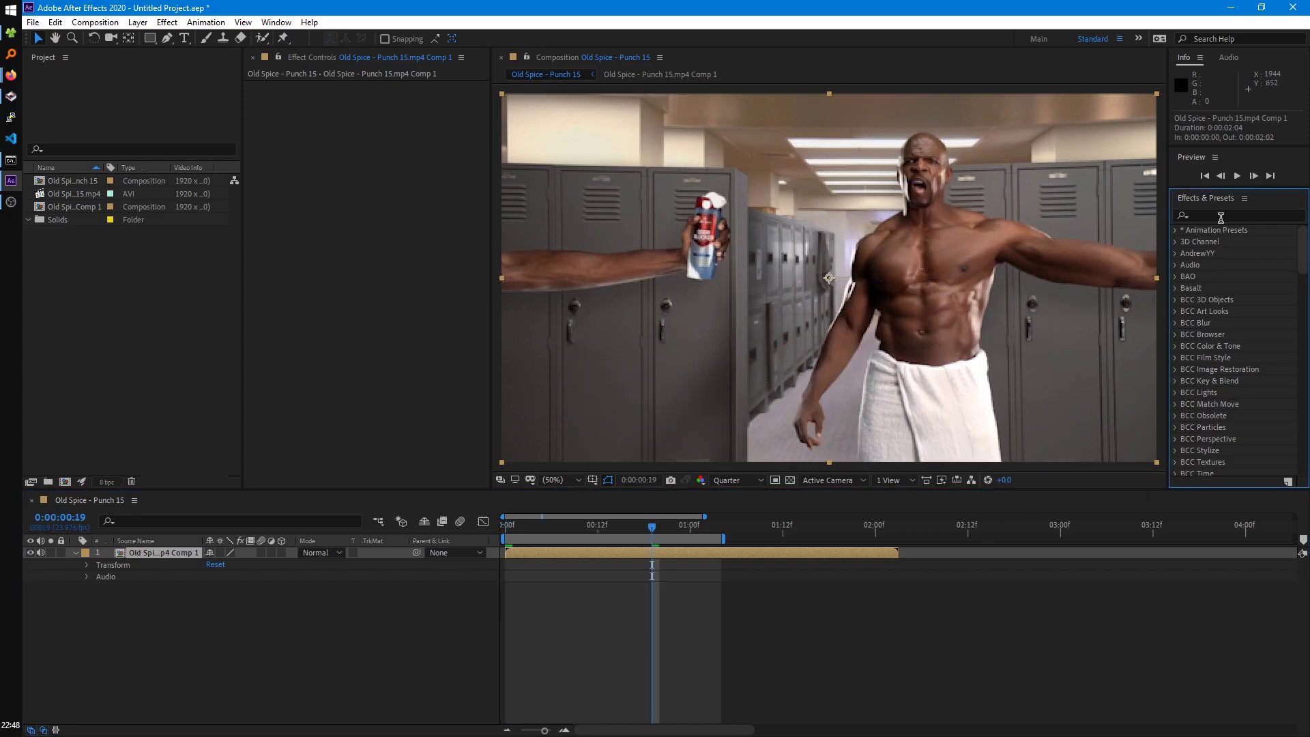
{"action": "left_click", "coordinate": [1221, 216]}
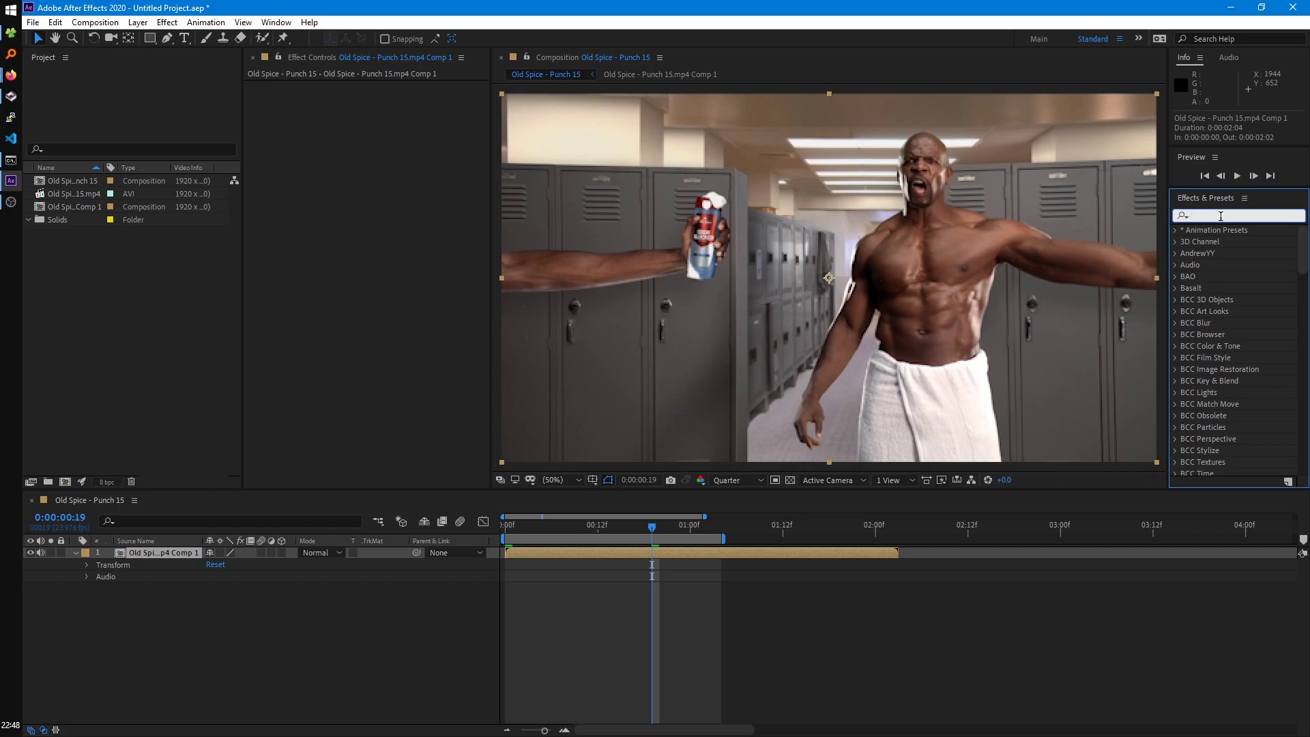
{"action": "type", "text": "motion tile"}
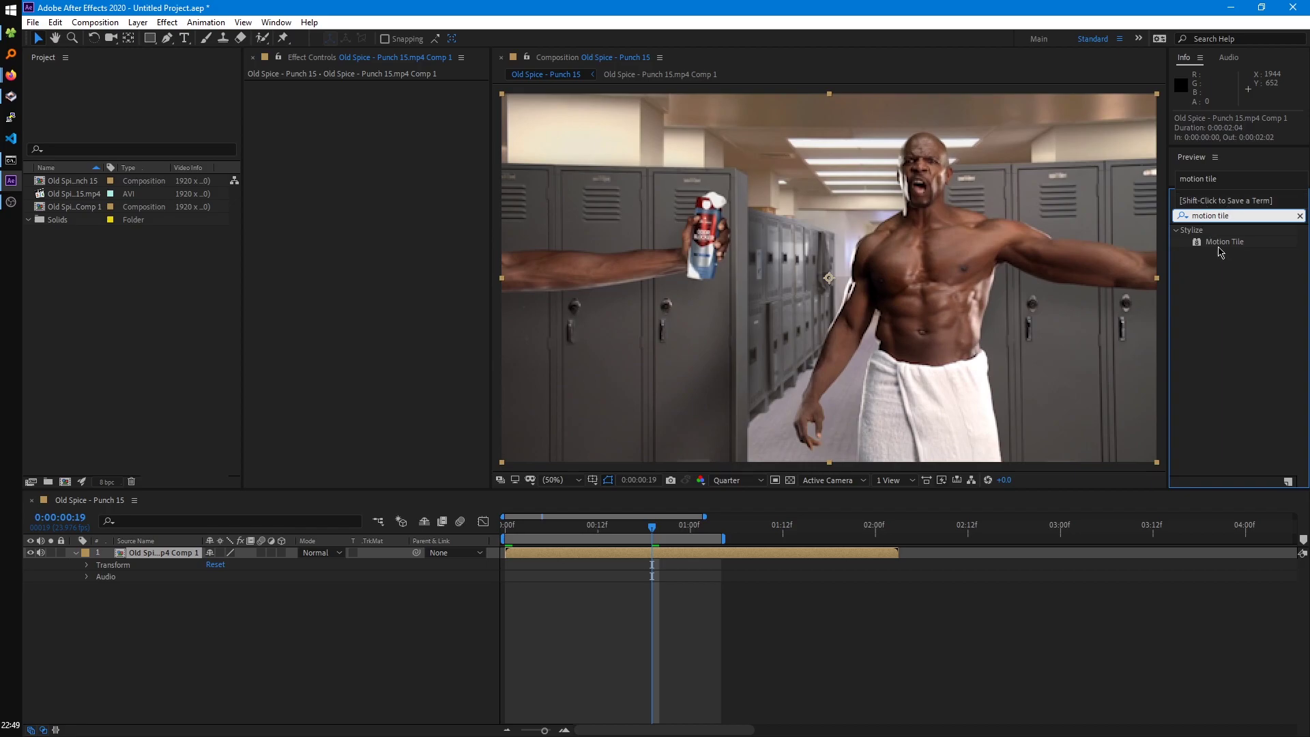
{"action": "left_click_drag", "start_coordinate": [1220, 243], "coordinate": [850, 195]}
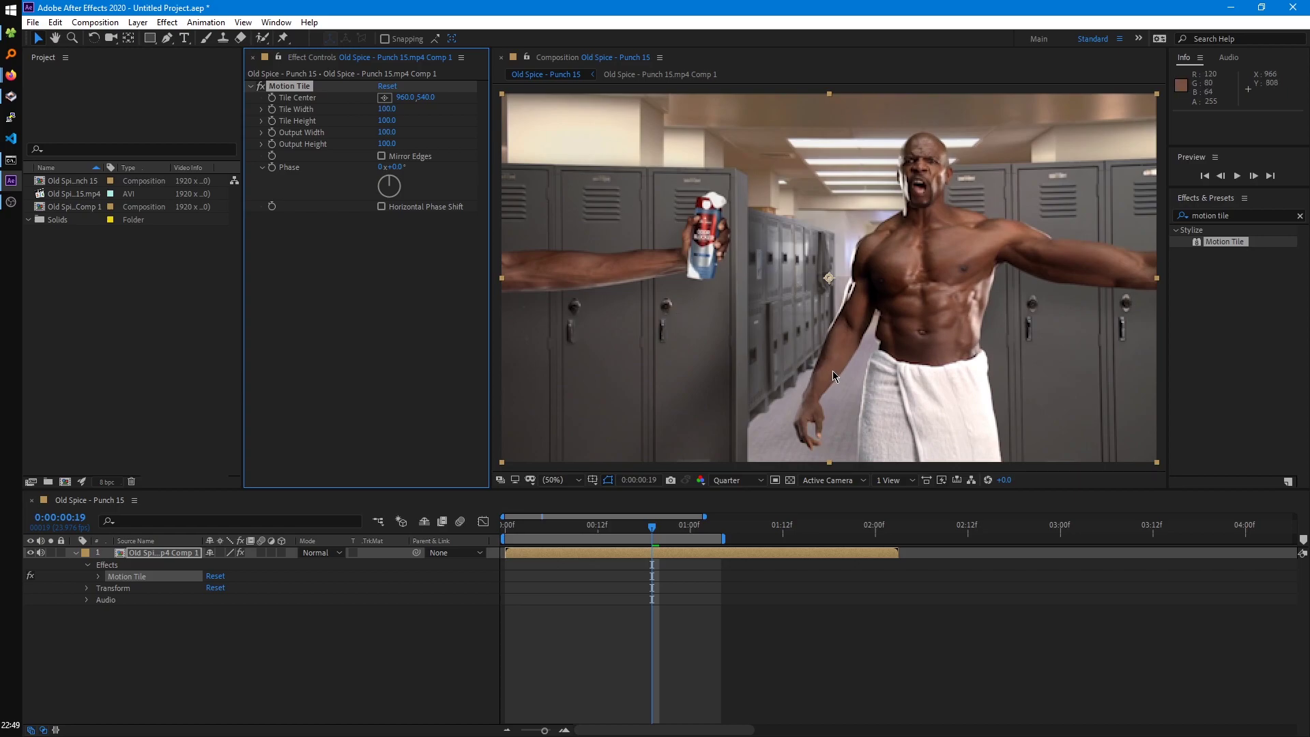
Undo the accidental clip moves so the layer stays centred at 960,540.
{"action": "left_click_drag", "start_coordinate": [1040, 358], "coordinate": [858, 368]}
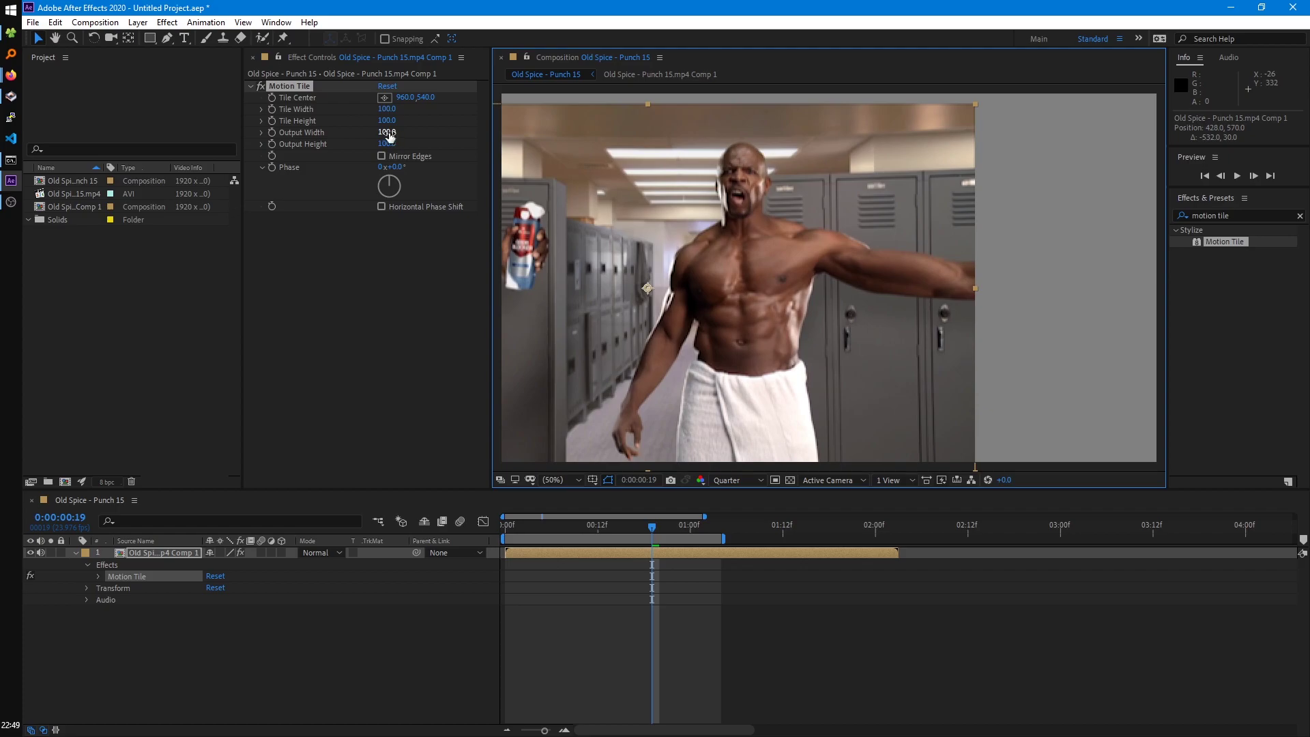
{"action": "left_click_drag", "start_coordinate": [390, 137], "coordinate": [398, 132]}
{"action": "left_click", "coordinate": [944, 288]}
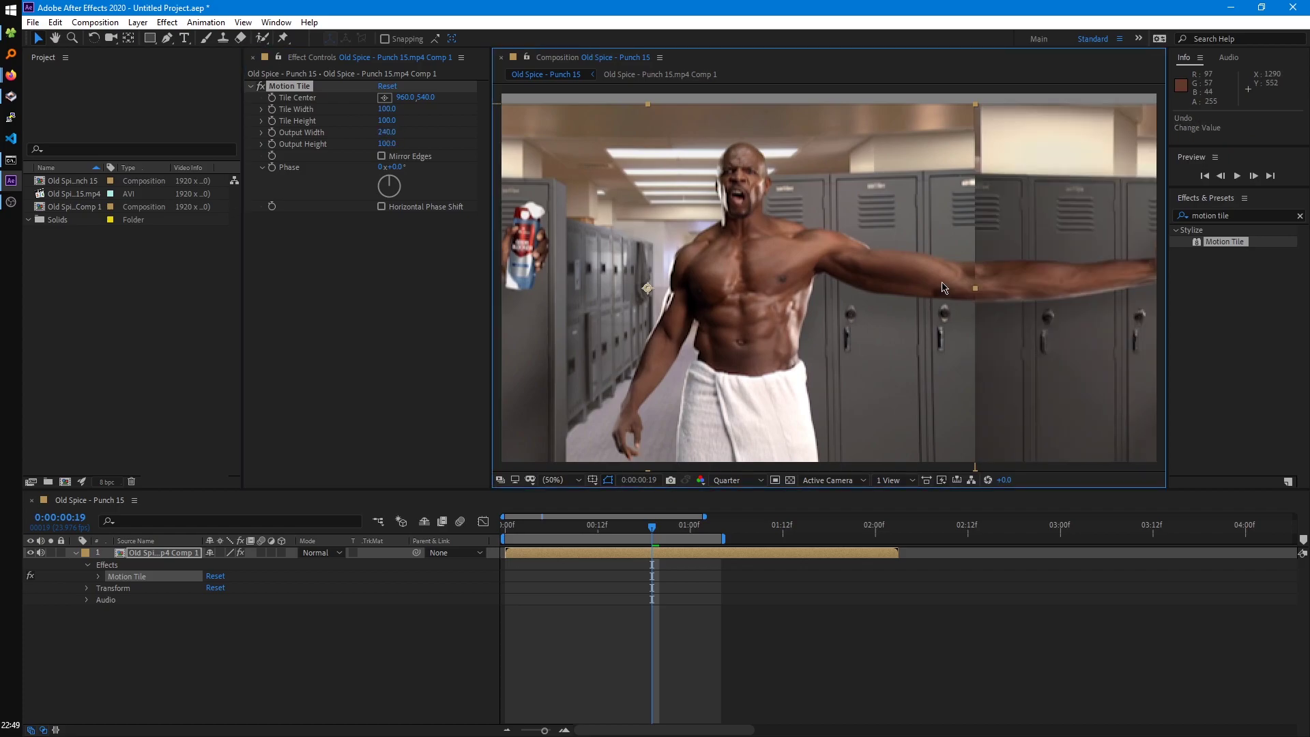
{"action": "left_click_drag", "start_coordinate": [945, 257], "coordinate": [927, 339]}
{"action": "key", "text": "ctrl+z"}
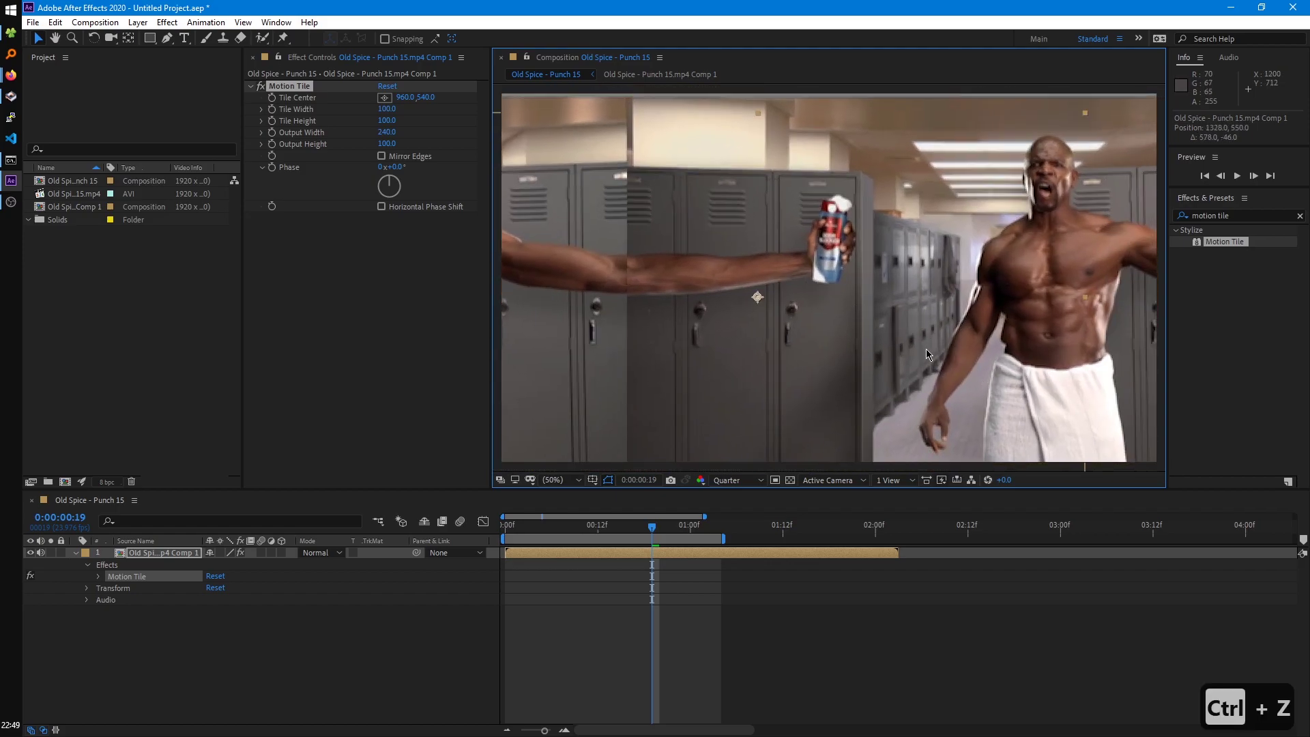
{"action": "left_click", "coordinate": [162, 554]}
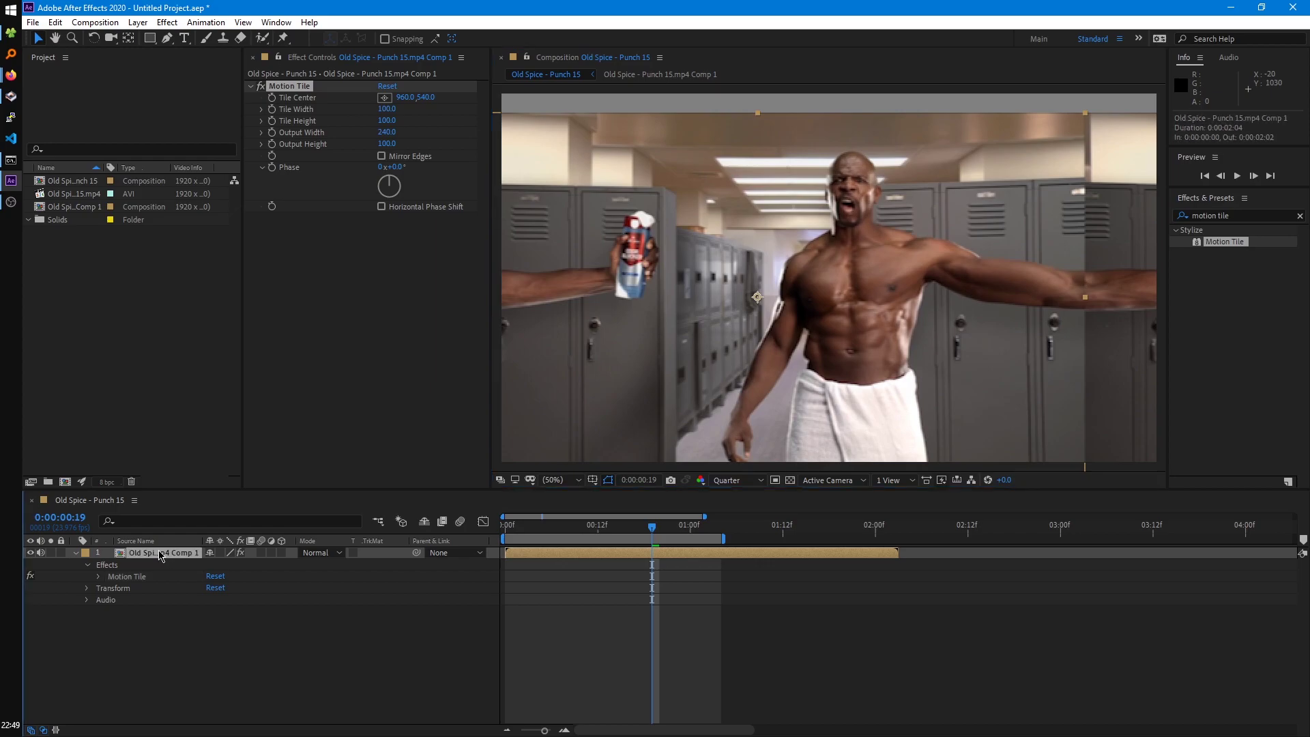
{"action": "left_click", "coordinate": [86, 588]}
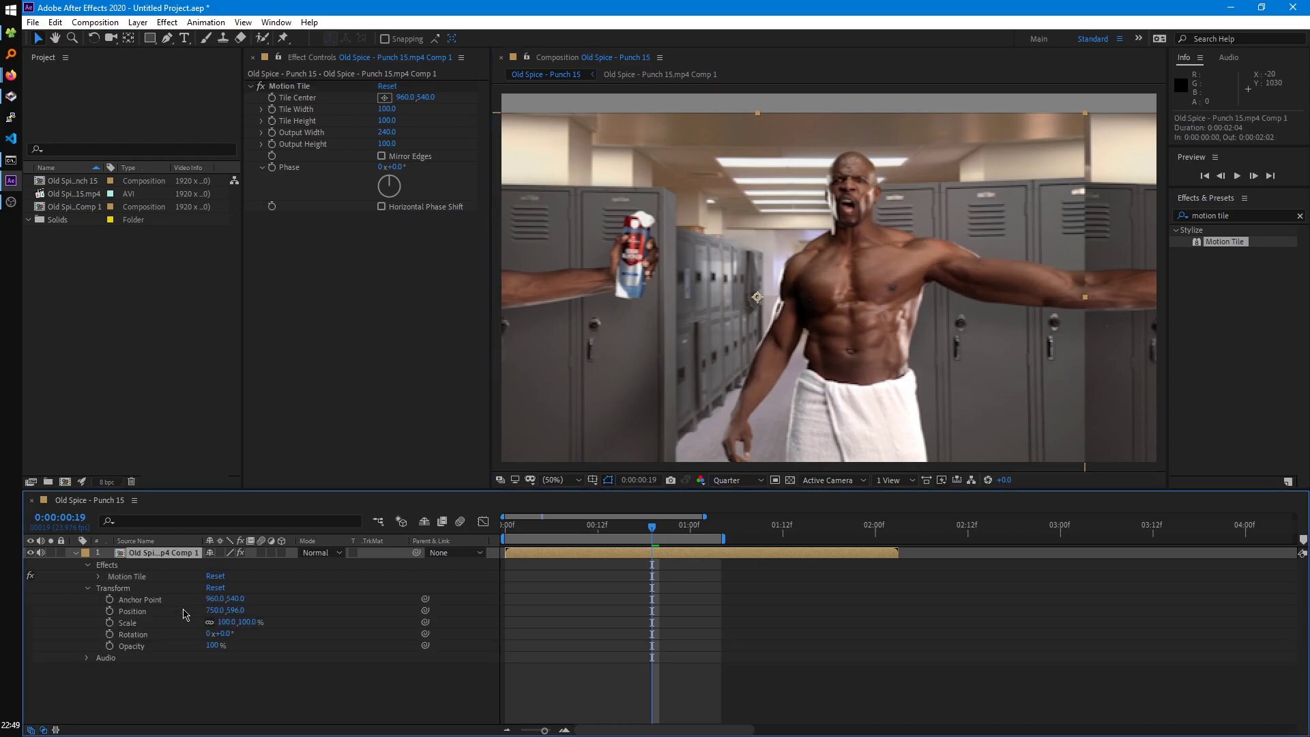
{"action": "key", "text": "ctrl+z"}
Set Motion Tile's Output Width to 300.
{"action": "left_click", "coordinate": [387, 133]}
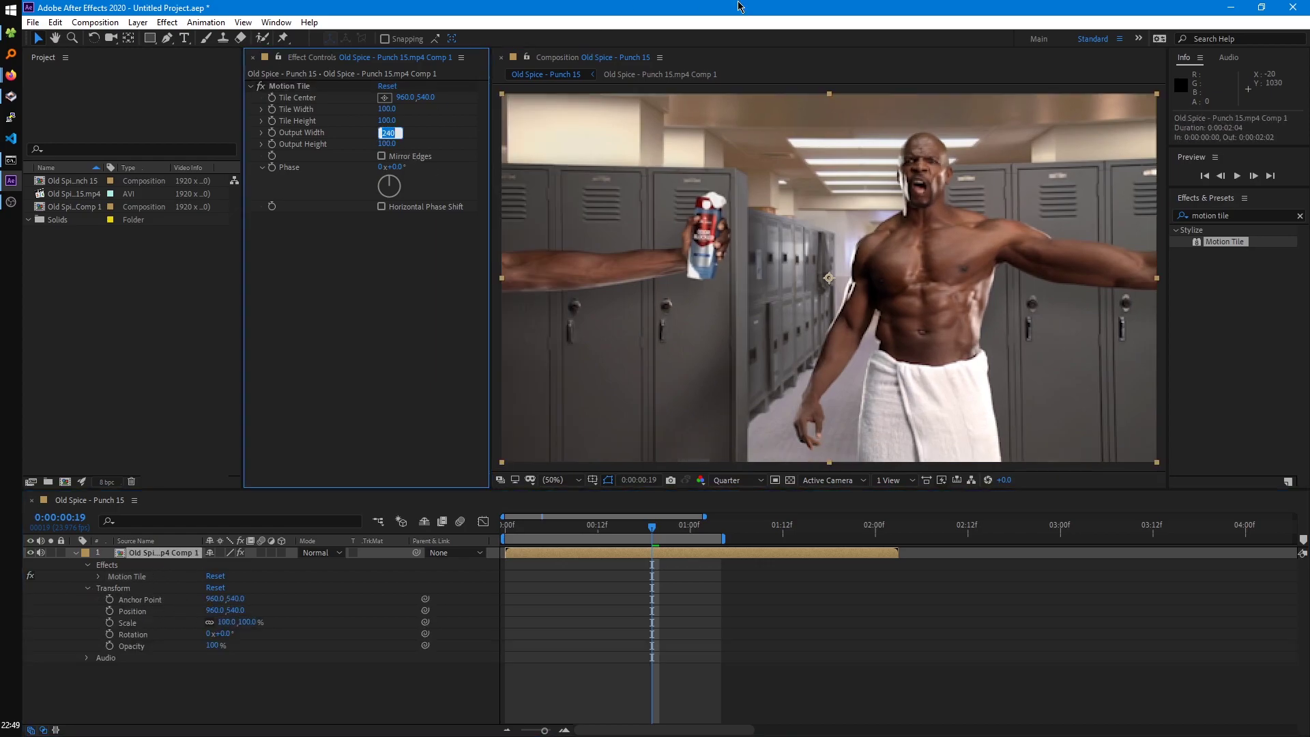
{"action": "type", "text": "300"}
{"action": "key", "text": "Return"}
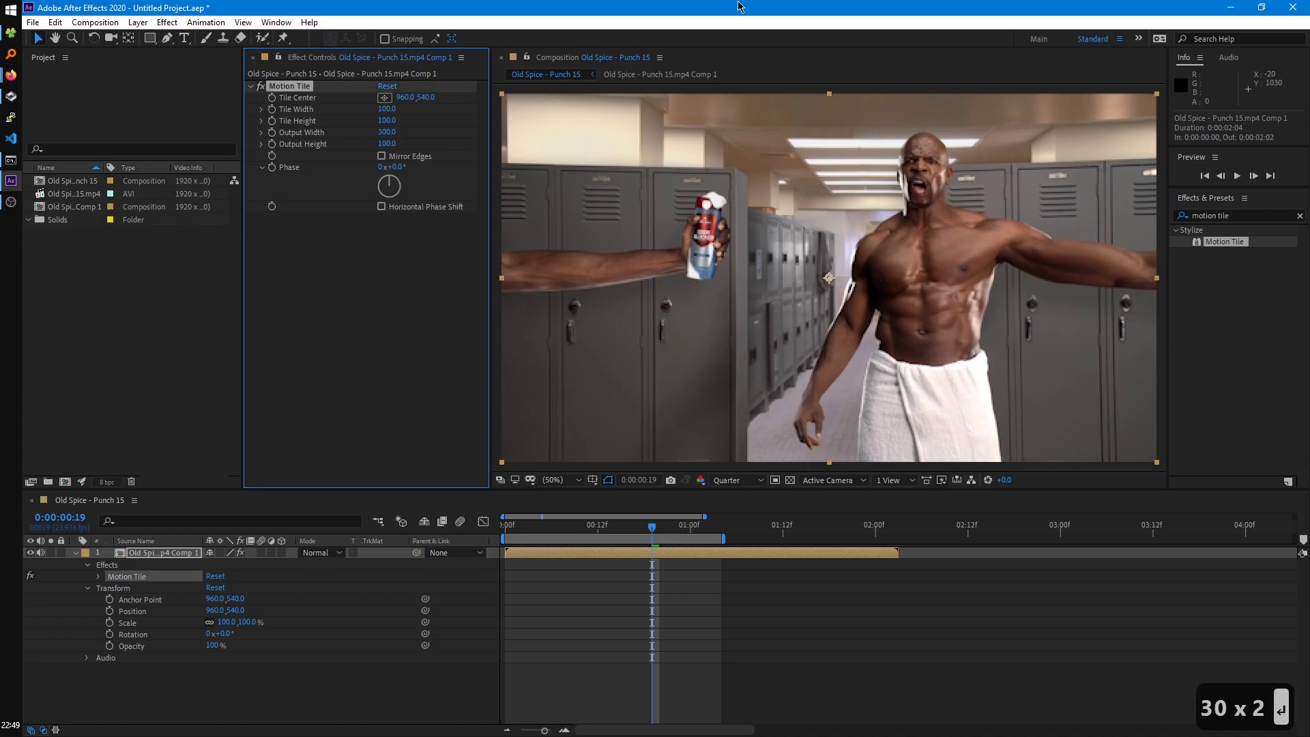
{"action": "left_click", "coordinate": [1273, 216]}
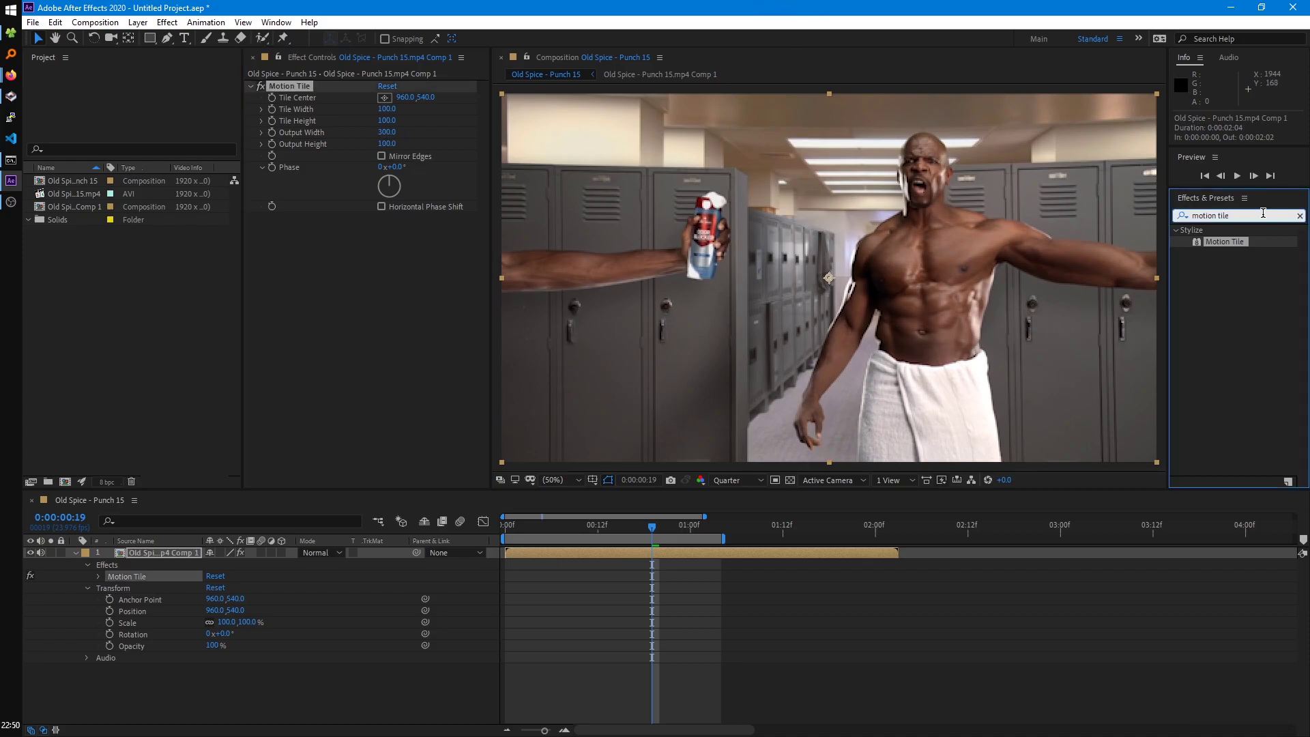
Apply Offset below Motion Tile, keeping Shift Center To at the default 960,540.
{"action": "key", "text": "ctrl+a"}
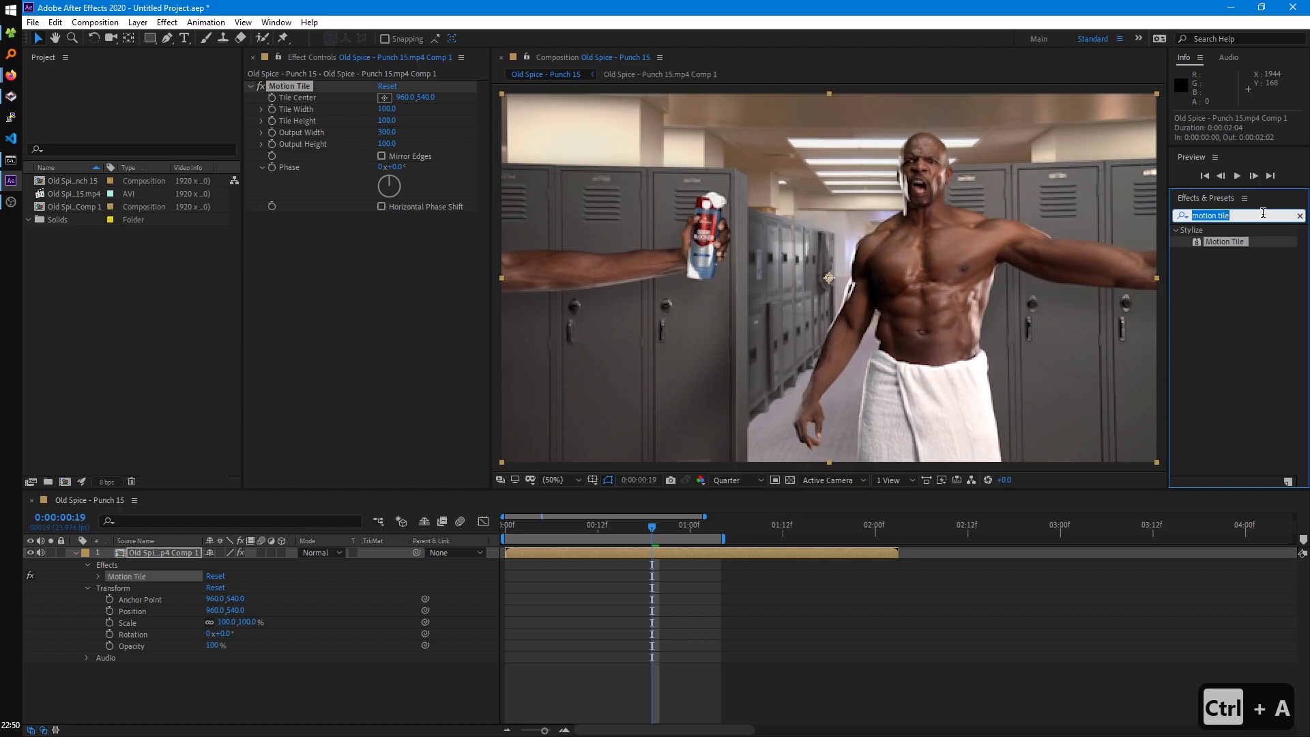
{"action": "type", "text": "offset"}
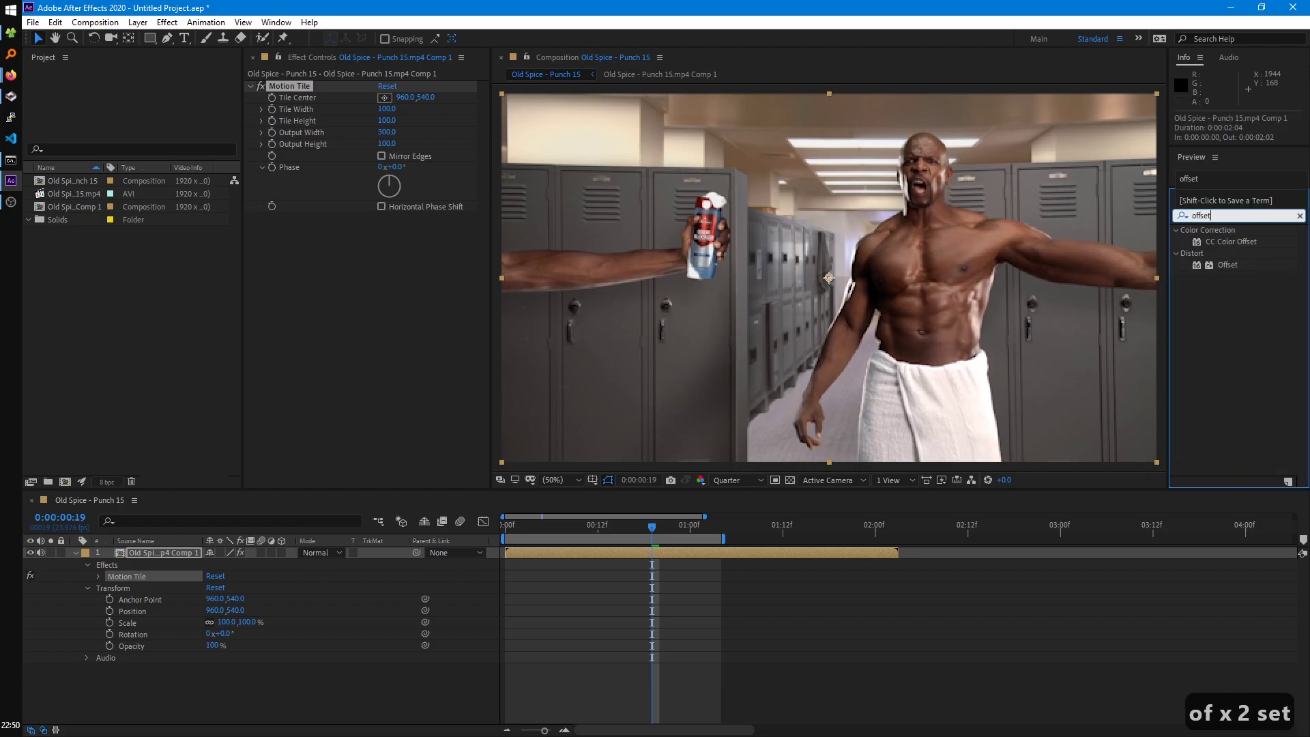
{"action": "left_click_drag", "start_coordinate": [1228, 264], "coordinate": [748, 206]}
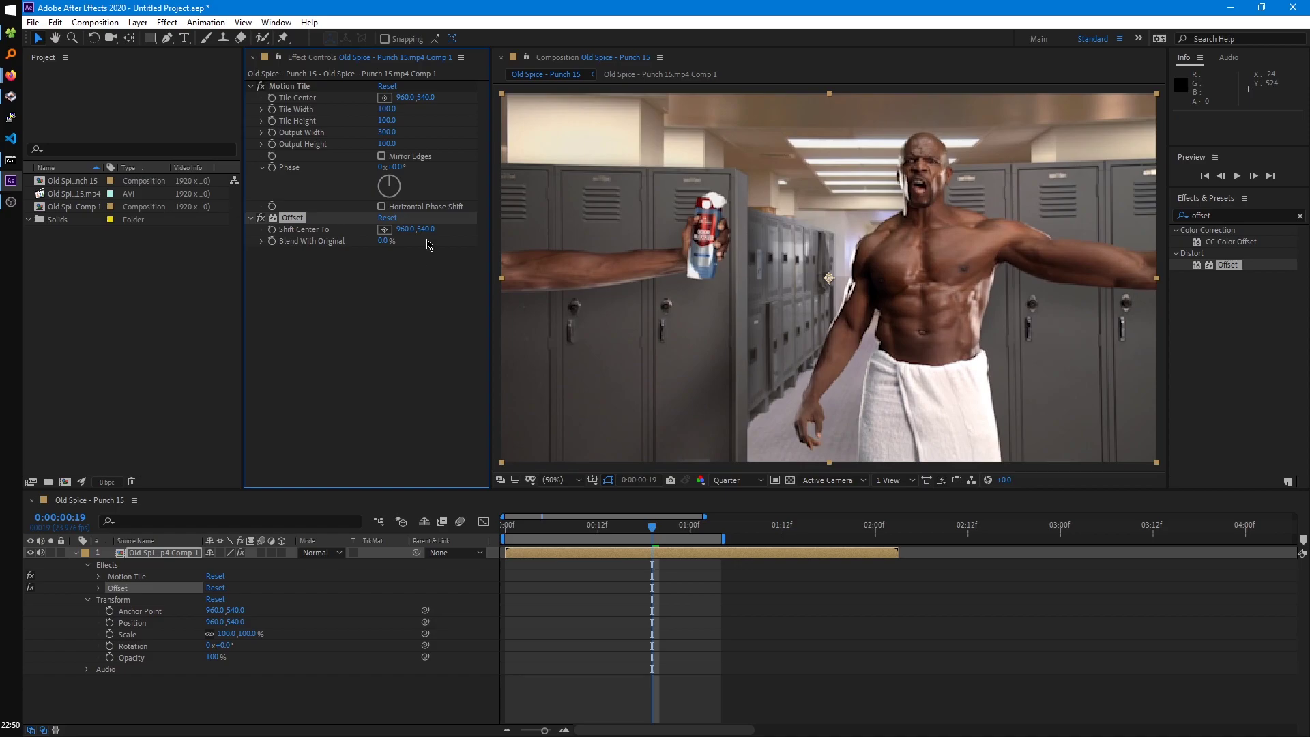
{"action": "left_click_drag", "start_coordinate": [405, 230], "coordinate": [1309, 231]}
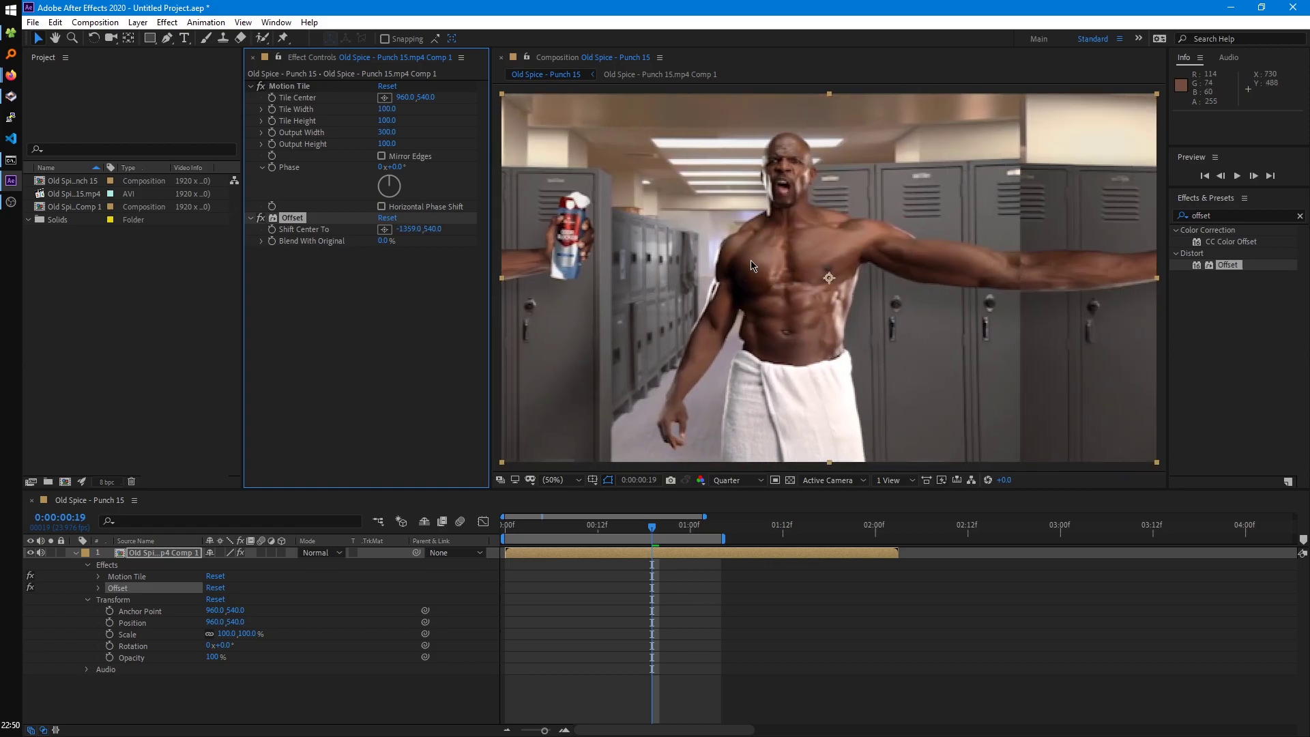
{"action": "key", "text": "ctrl+z"}
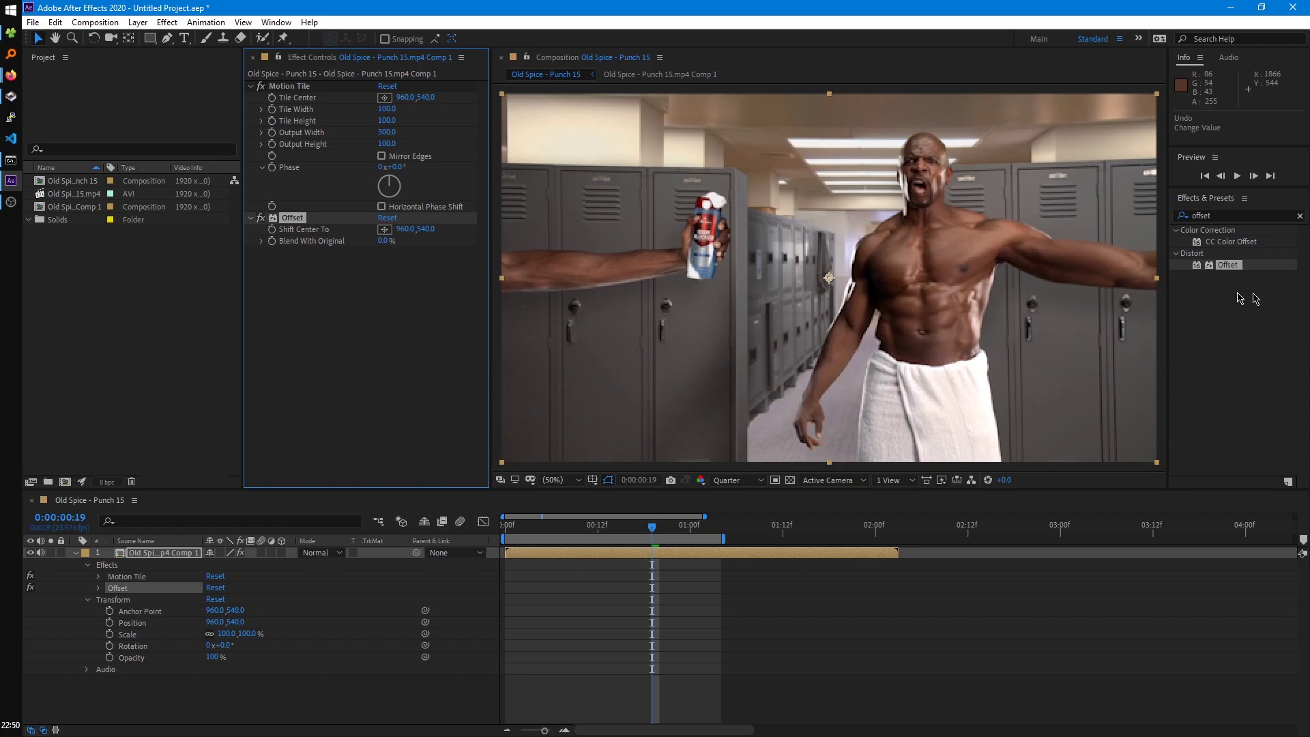
{"action": "left_click", "coordinate": [1240, 216]}
Add a Transform effect after Offset with Scale 1/3 (33.3) for three side-by-side frames.
{"action": "key", "text": "ctrl+a"}
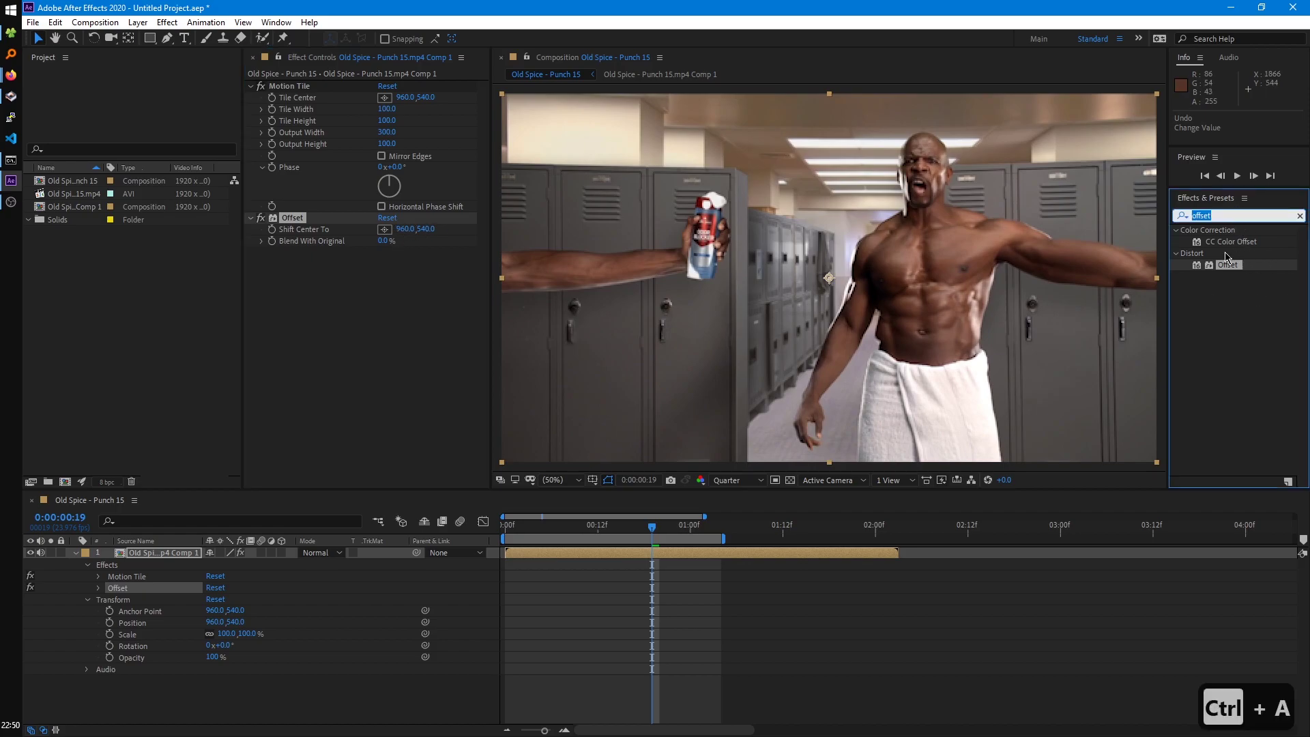
{"action": "type", "text": "transform"}
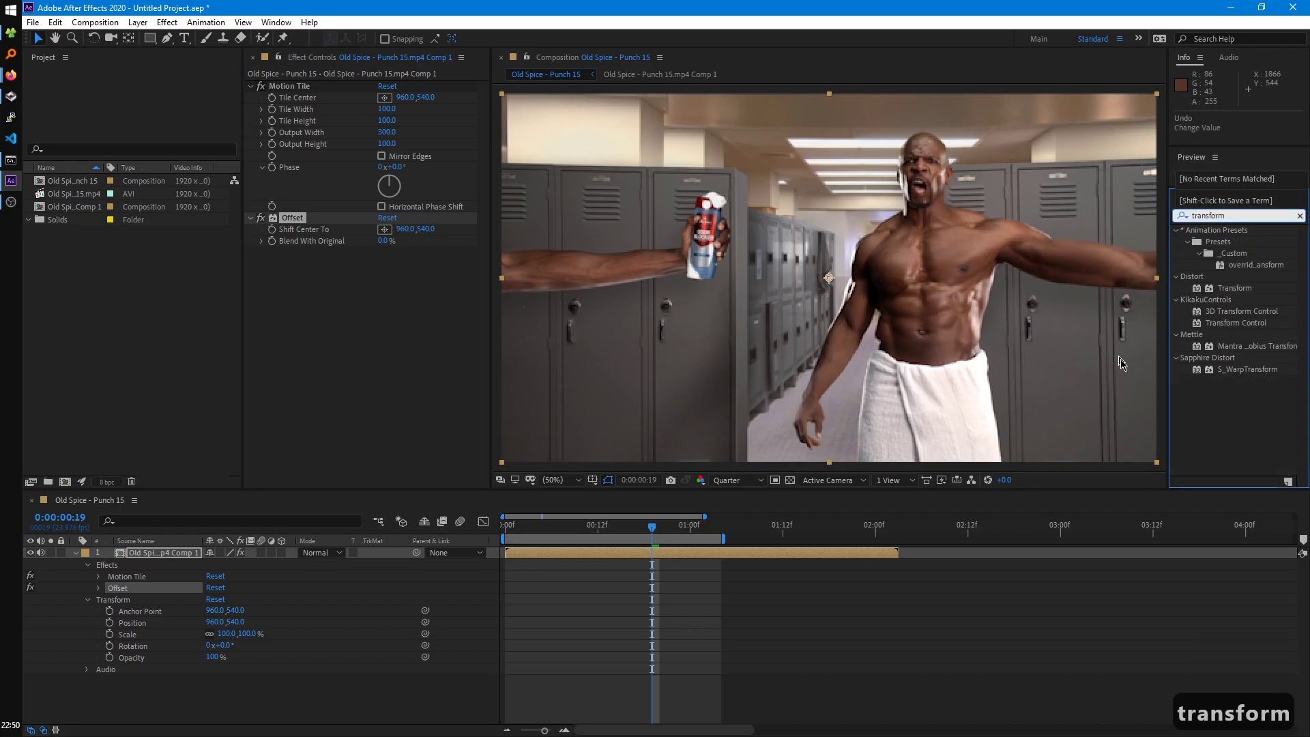
{"action": "left_click_drag", "start_coordinate": [1226, 288], "coordinate": [430, 315]}
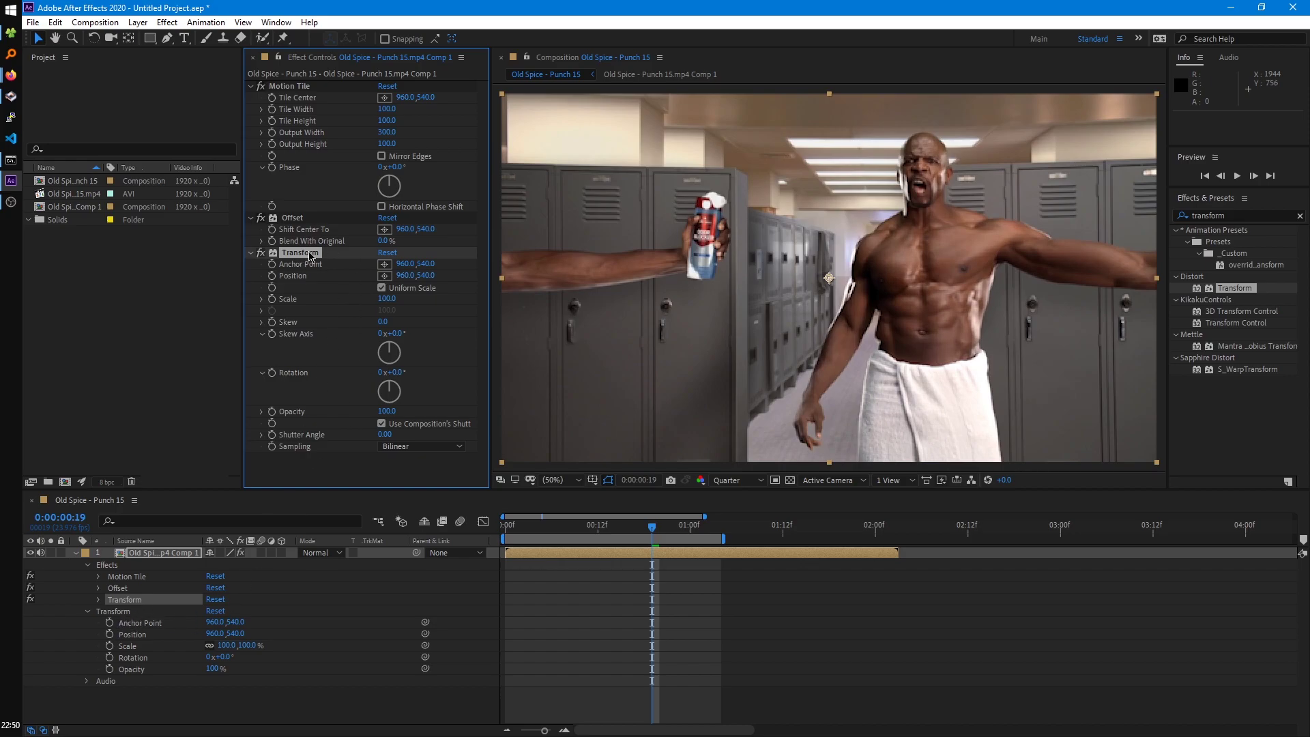
{"action": "left_click", "coordinate": [387, 299]}
{"action": "type", "text": "/"}
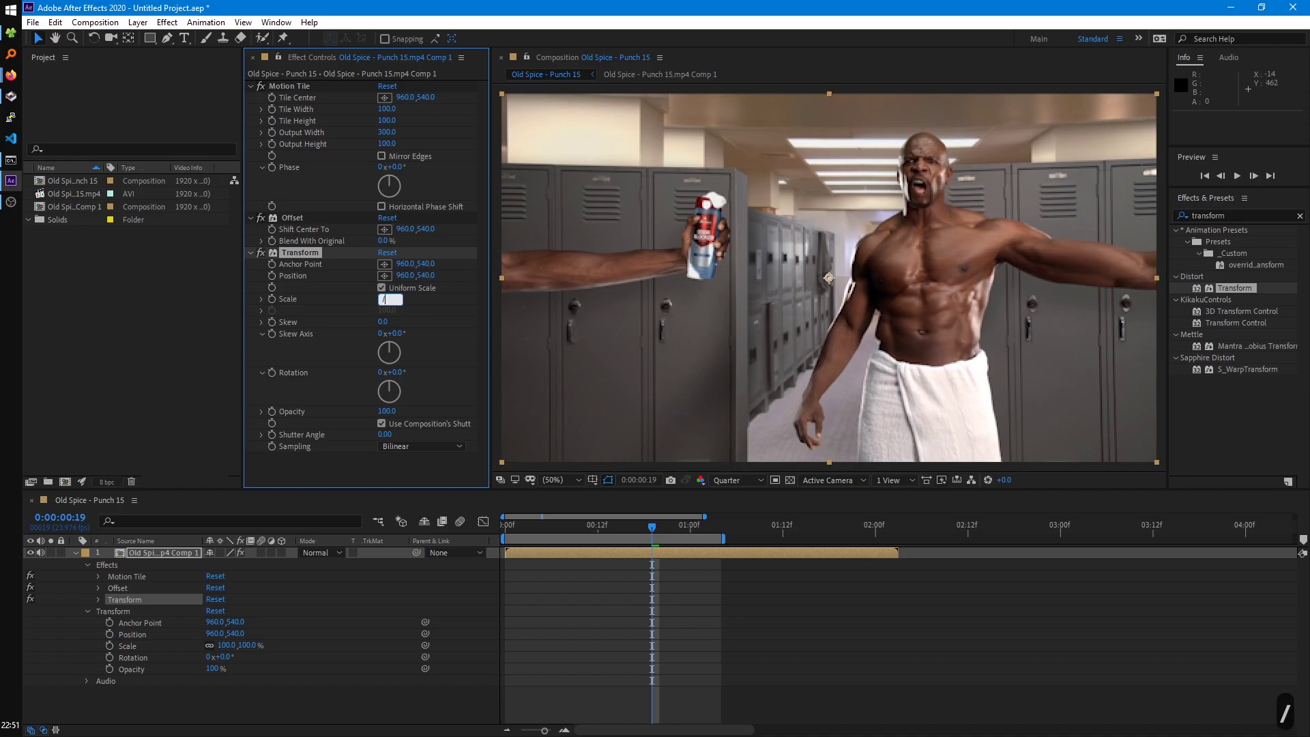
{"action": "type", "text": "3"}
{"action": "key", "text": "Return"}
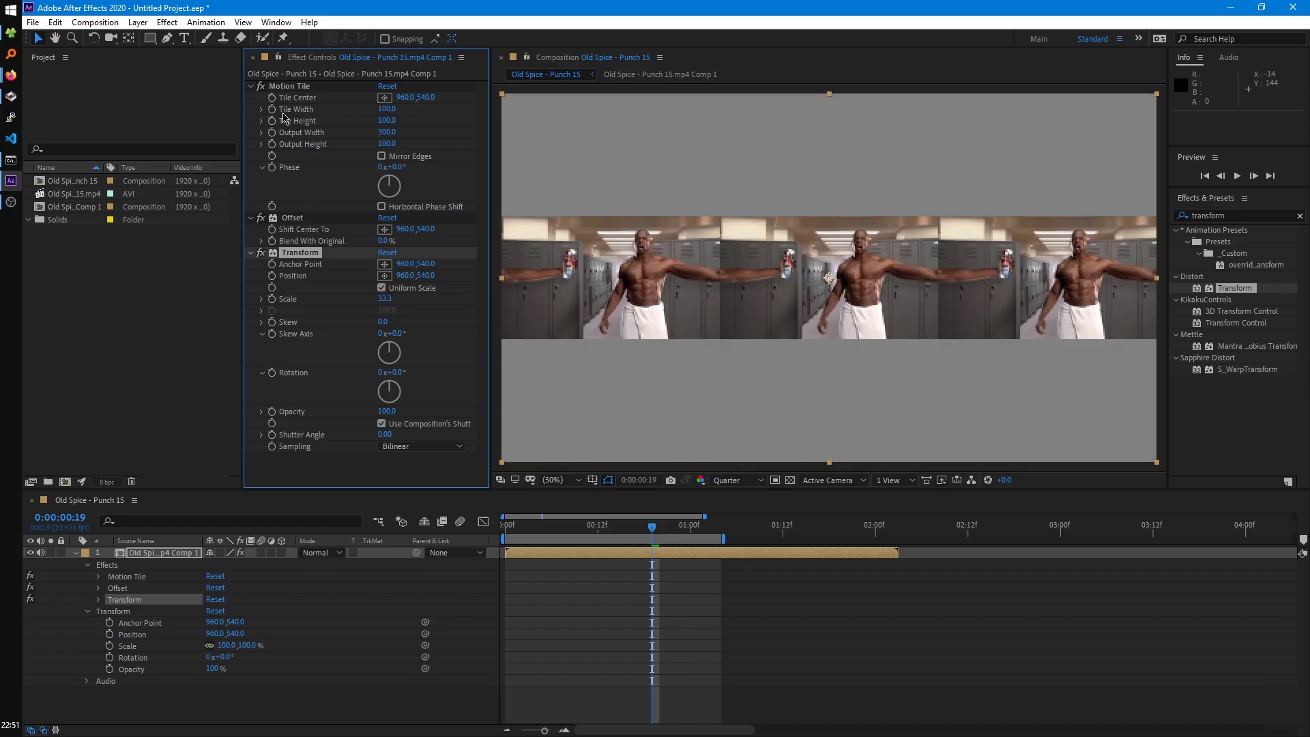
Toggle Motion Tile off and on to compare, and undo a trial Offset shift.
{"action": "left_click", "coordinate": [289, 86]}
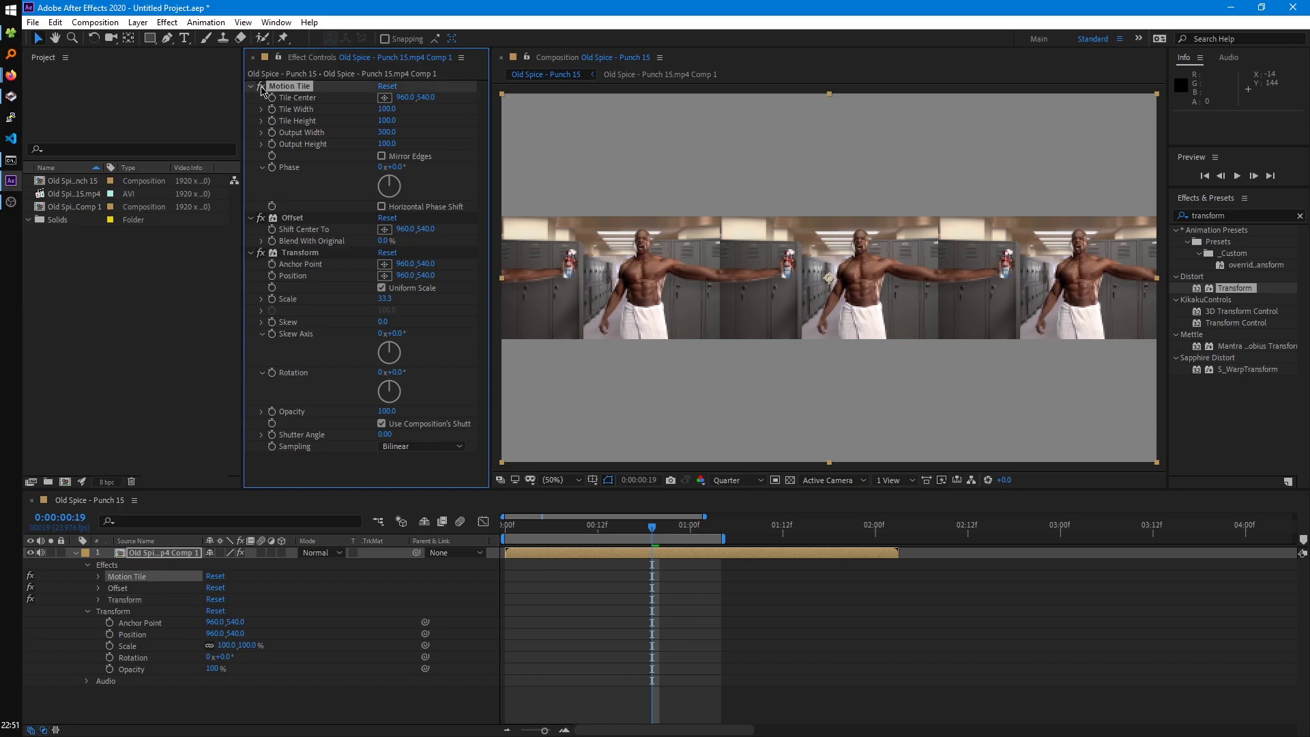
{"action": "left_click", "coordinate": [261, 87]}
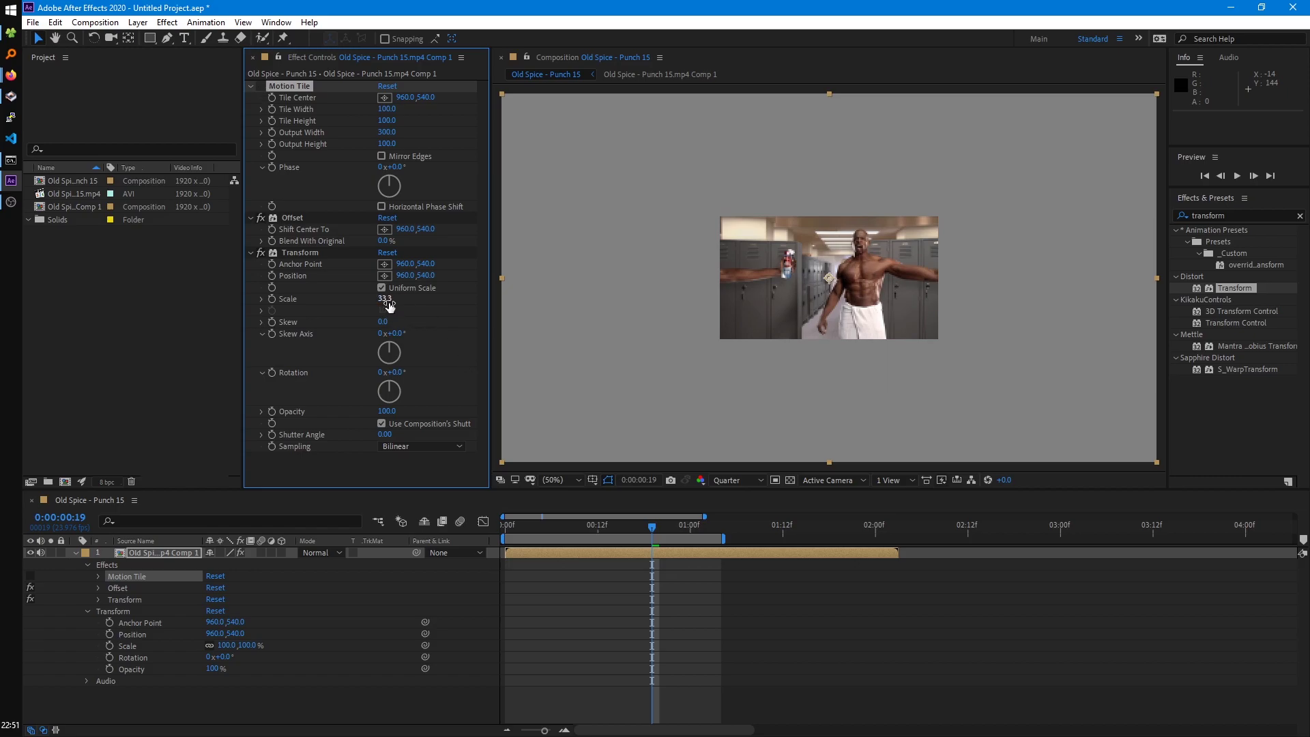
{"action": "left_click", "coordinate": [261, 86]}
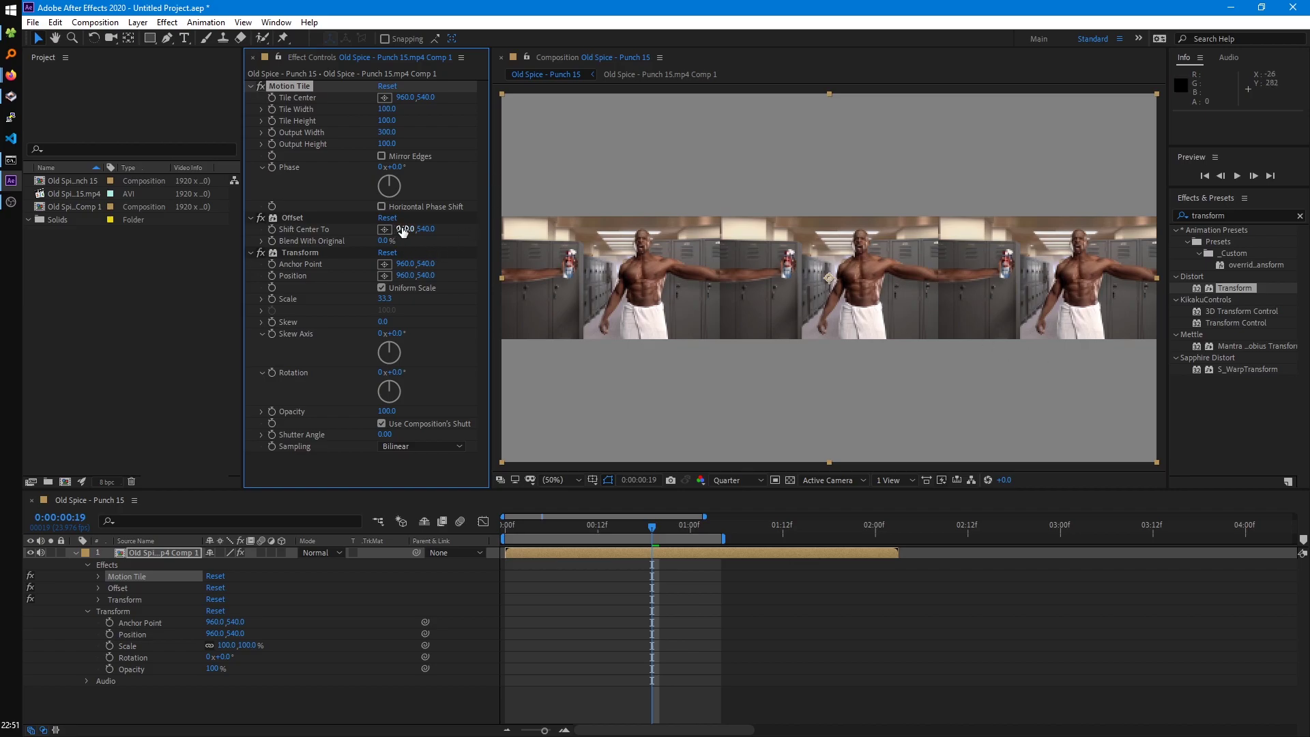
{"action": "left_click_drag", "start_coordinate": [403, 232], "coordinate": [1205, 277]}
{"action": "key", "text": "ctrl+z"}
{"action": "left_click", "coordinate": [1236, 216]}
Apply Wave Warp after Transform with Wave Width 1920/3 (640).
{"action": "left_click_drag", "start_coordinate": [1238, 211], "coordinate": [1165, 208]}
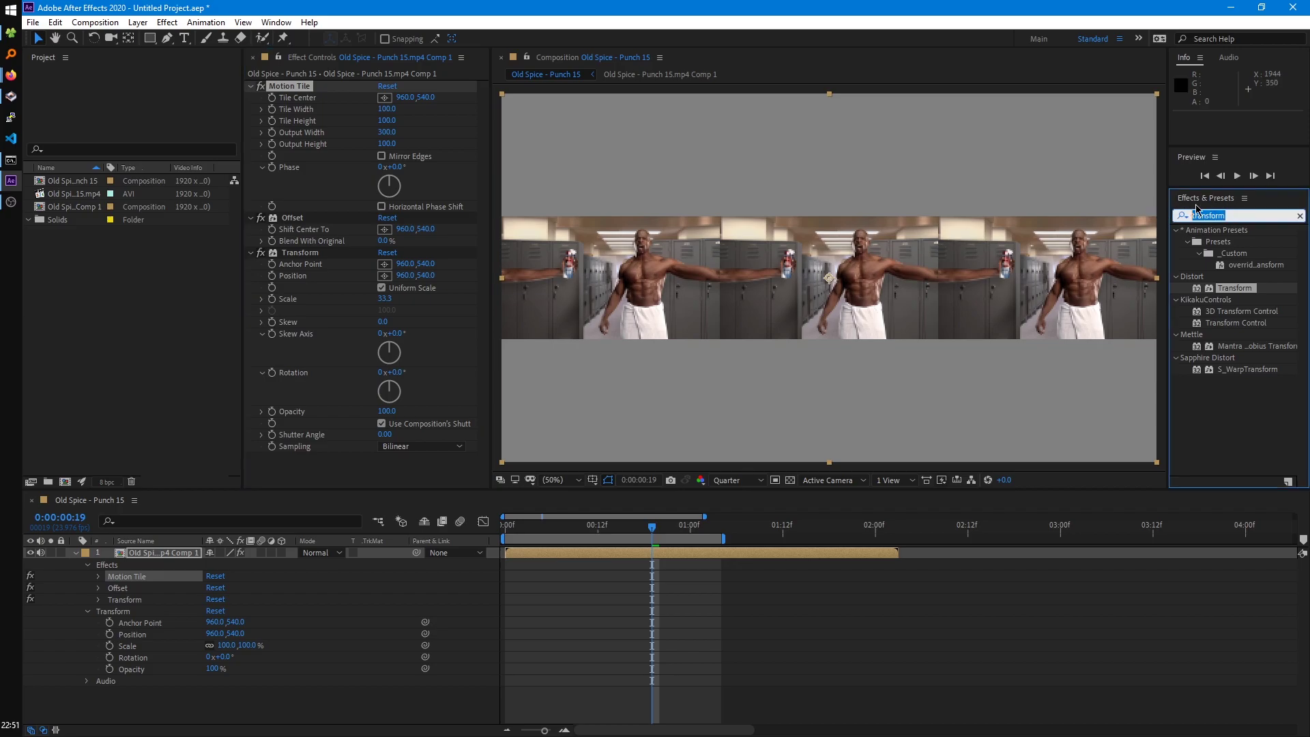
{"action": "type", "text": "wave war"}
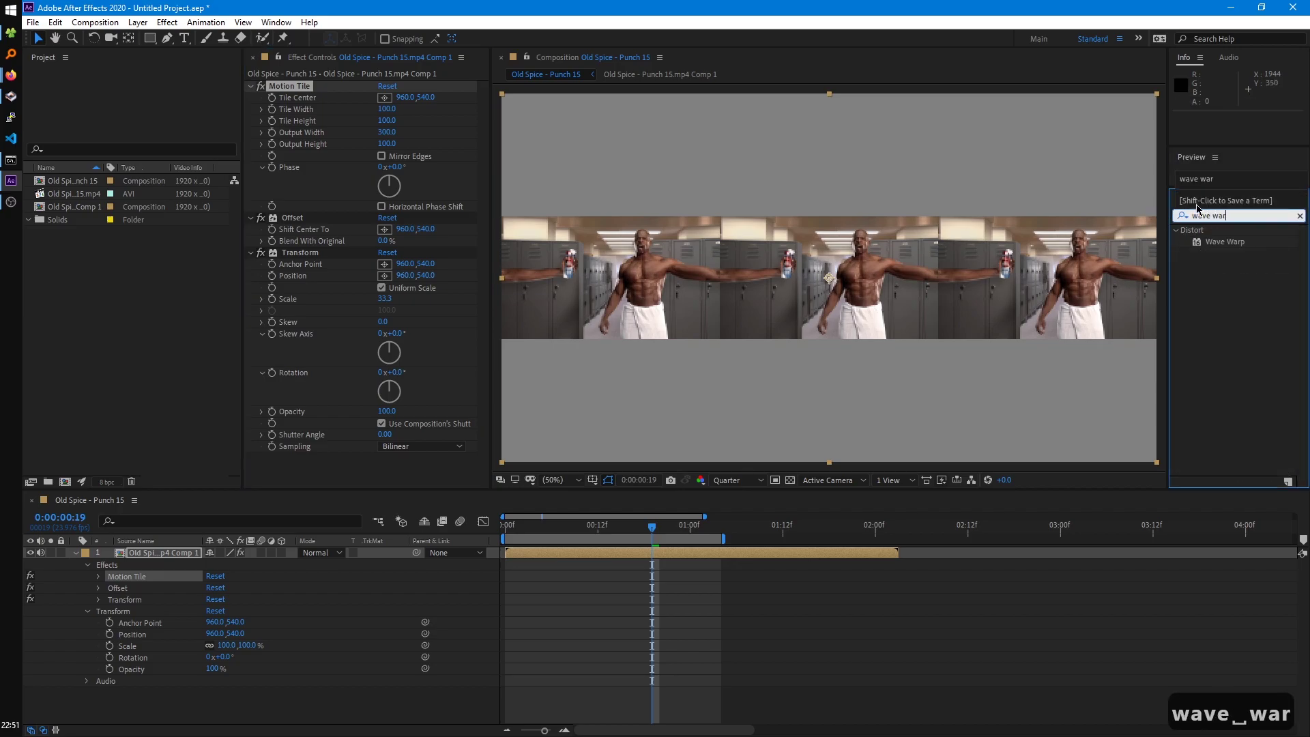
{"action": "left_click_drag", "start_coordinate": [1222, 243], "coordinate": [353, 480]}
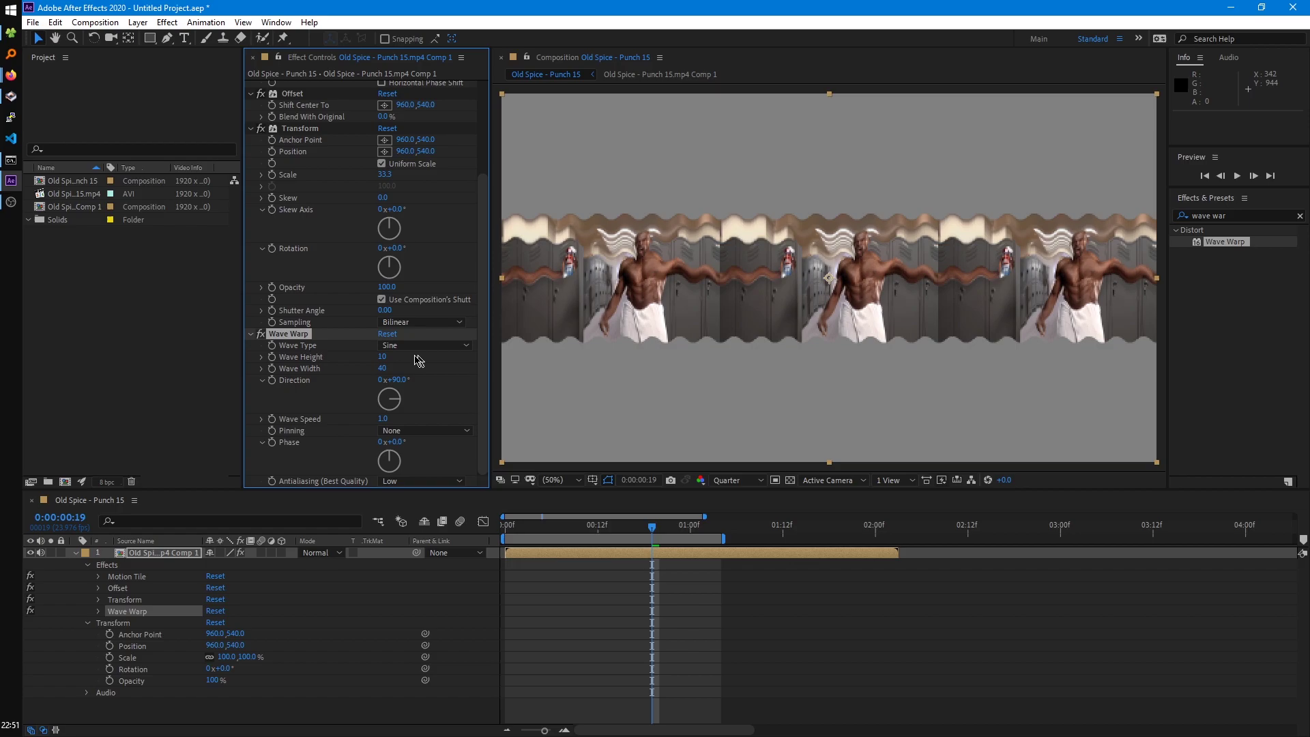
{"action": "left_click", "coordinate": [383, 369]}
{"action": "type", "text": "1920/3"}
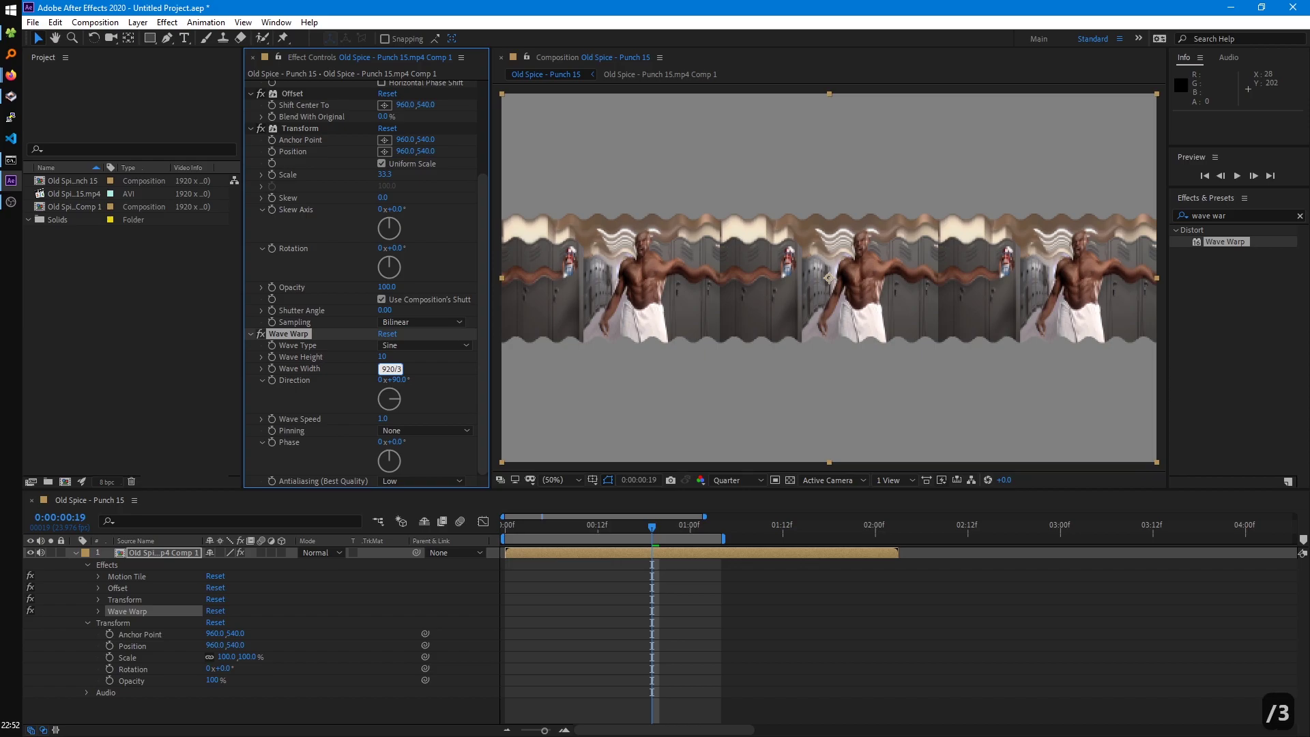
{"action": "key", "text": "Return"}
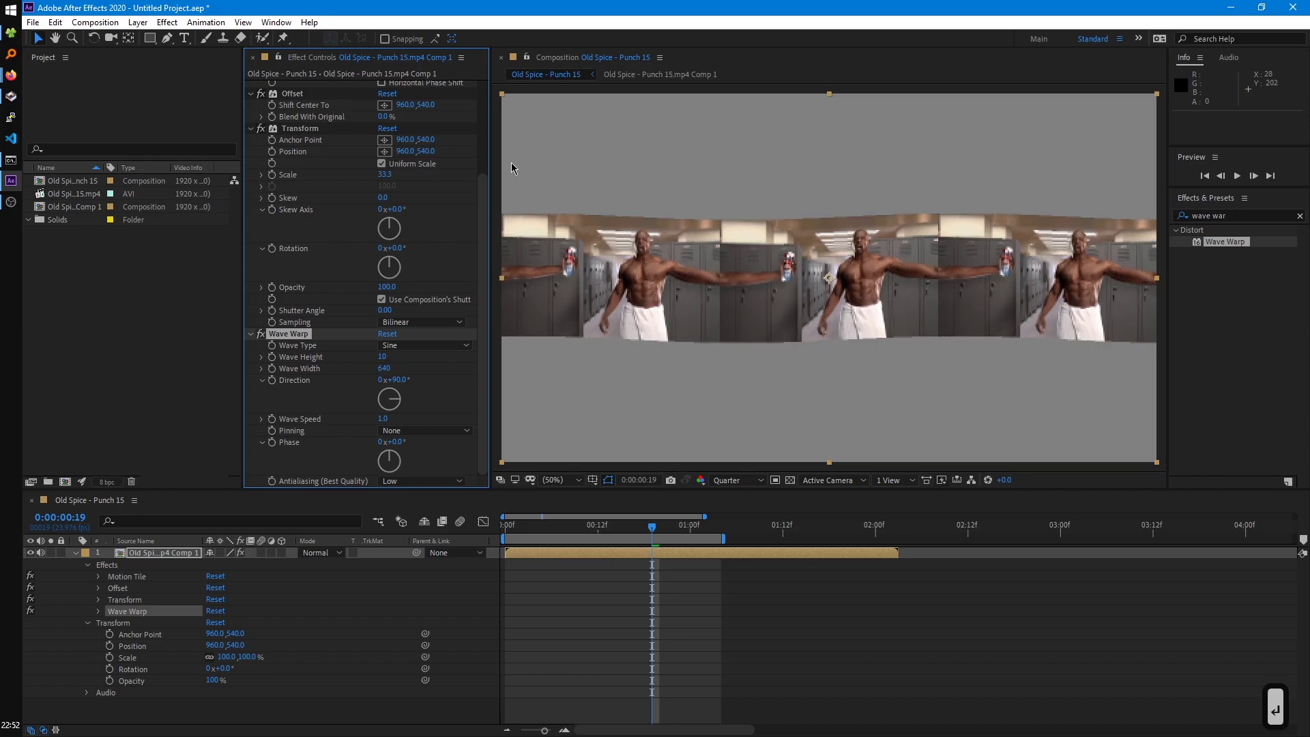
Set Wave Speed to 2.5 and preview the wavy strip.
{"action": "left_click", "coordinate": [383, 419]}
{"action": "type", "text": "2.5"}
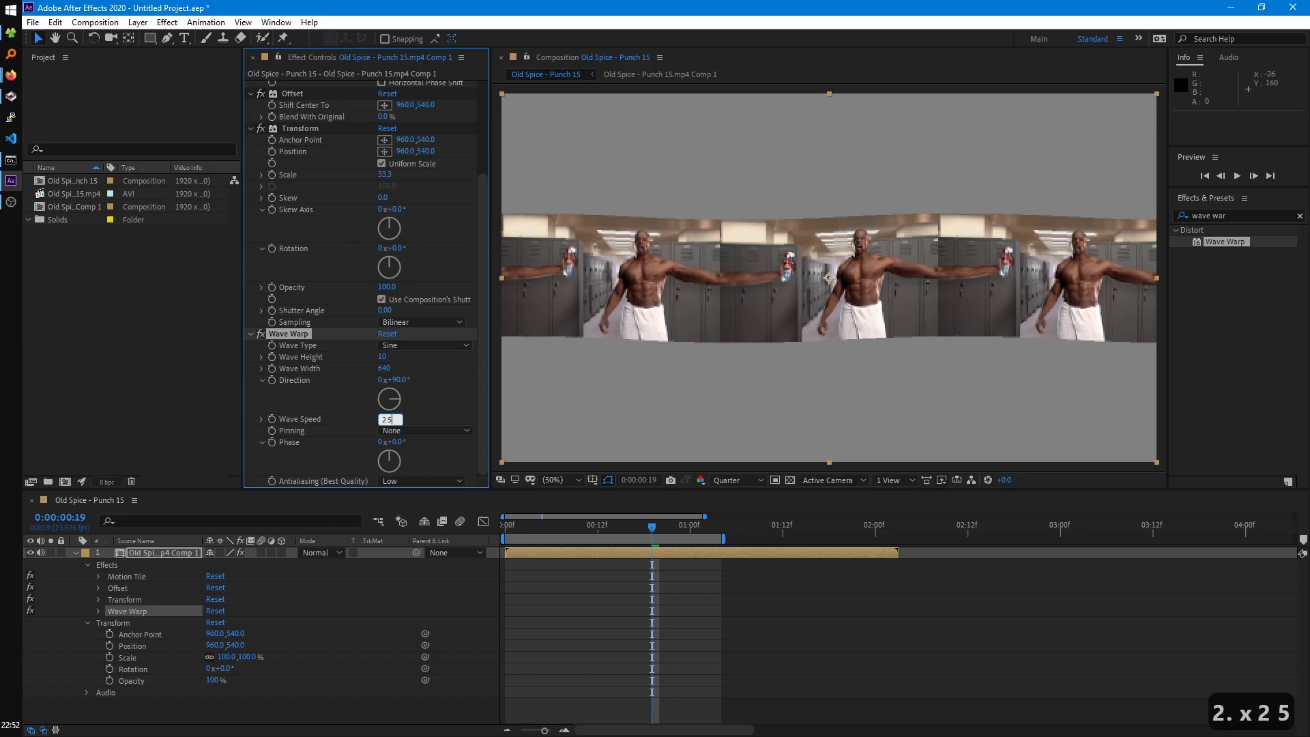
{"action": "key", "text": "Return"}
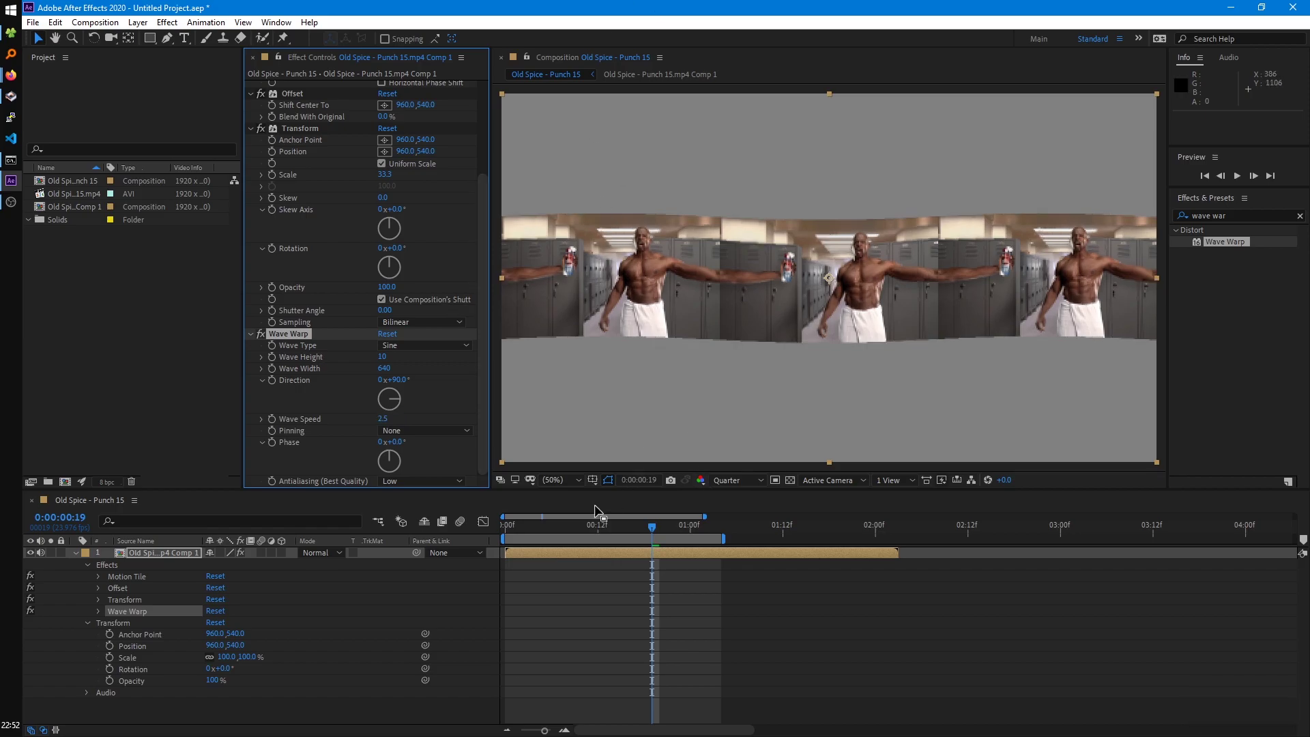
{"action": "left_click", "coordinate": [567, 529]}
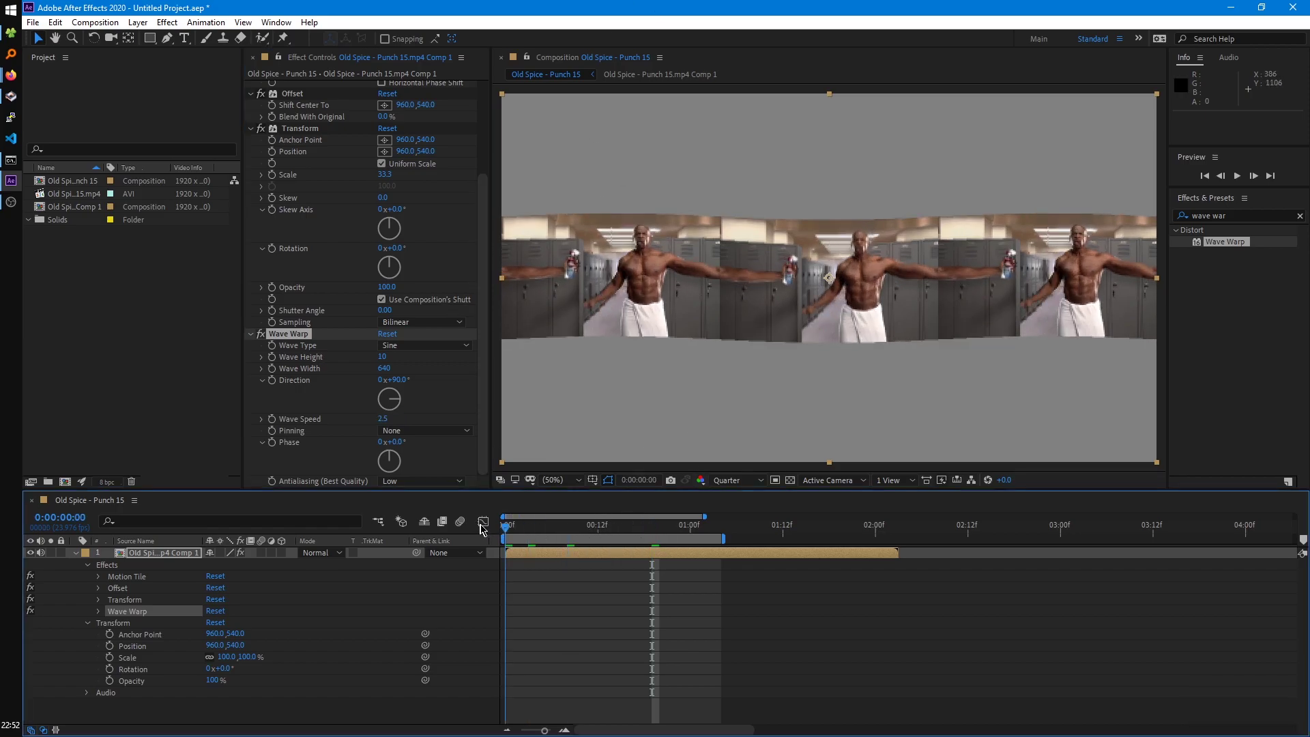
{"action": "key", "text": "space"}
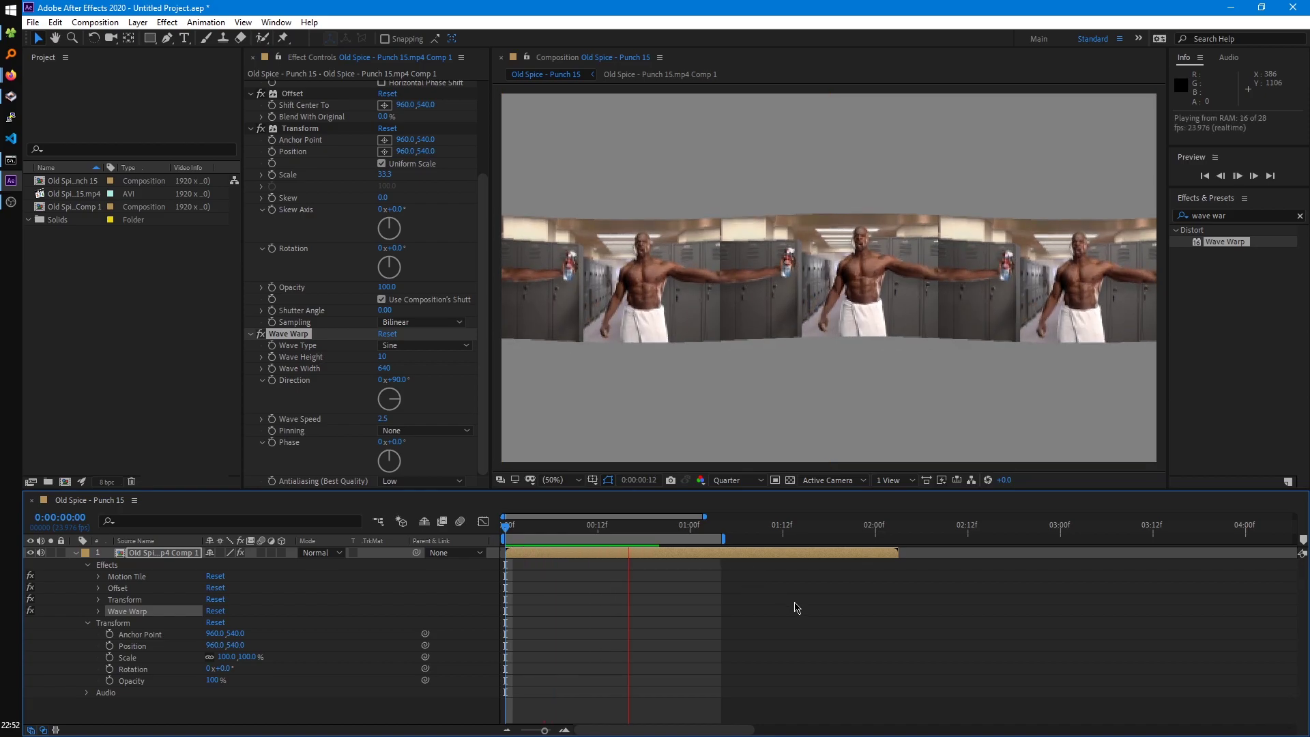
{"action": "left_click", "coordinate": [641, 556]}
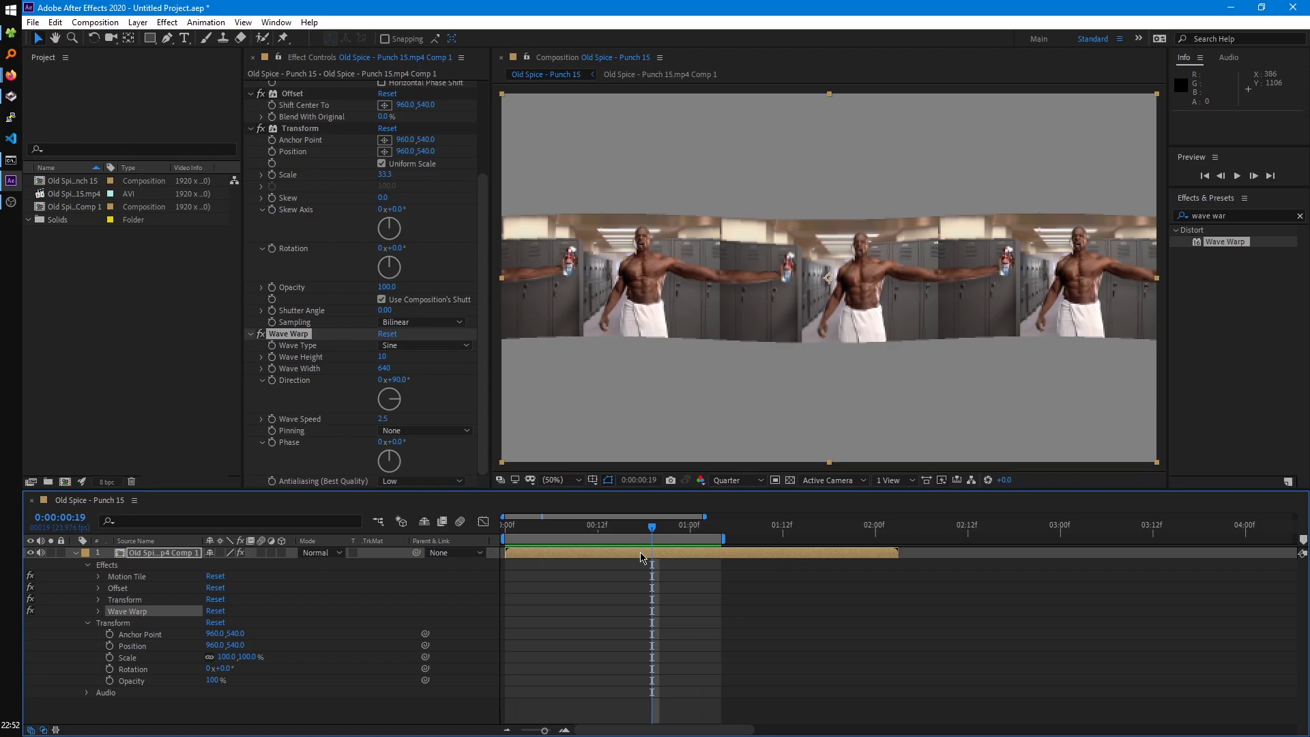
{"action": "scroll", "coordinate": [380, 283], "scroll_direction": "up", "scroll_amount": 4}
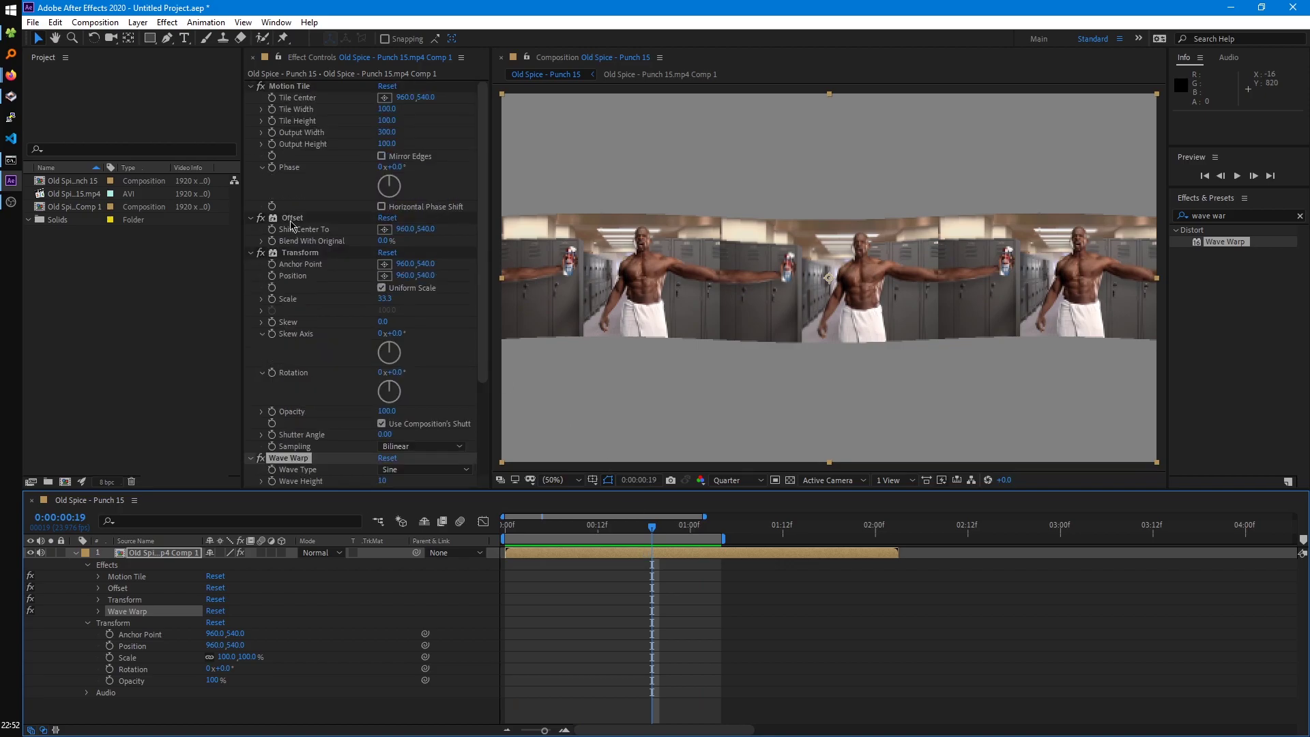
Set a first Offset Shift Center To keyframe at frame 0 and reveal it with U.
{"action": "left_click", "coordinate": [291, 220]}
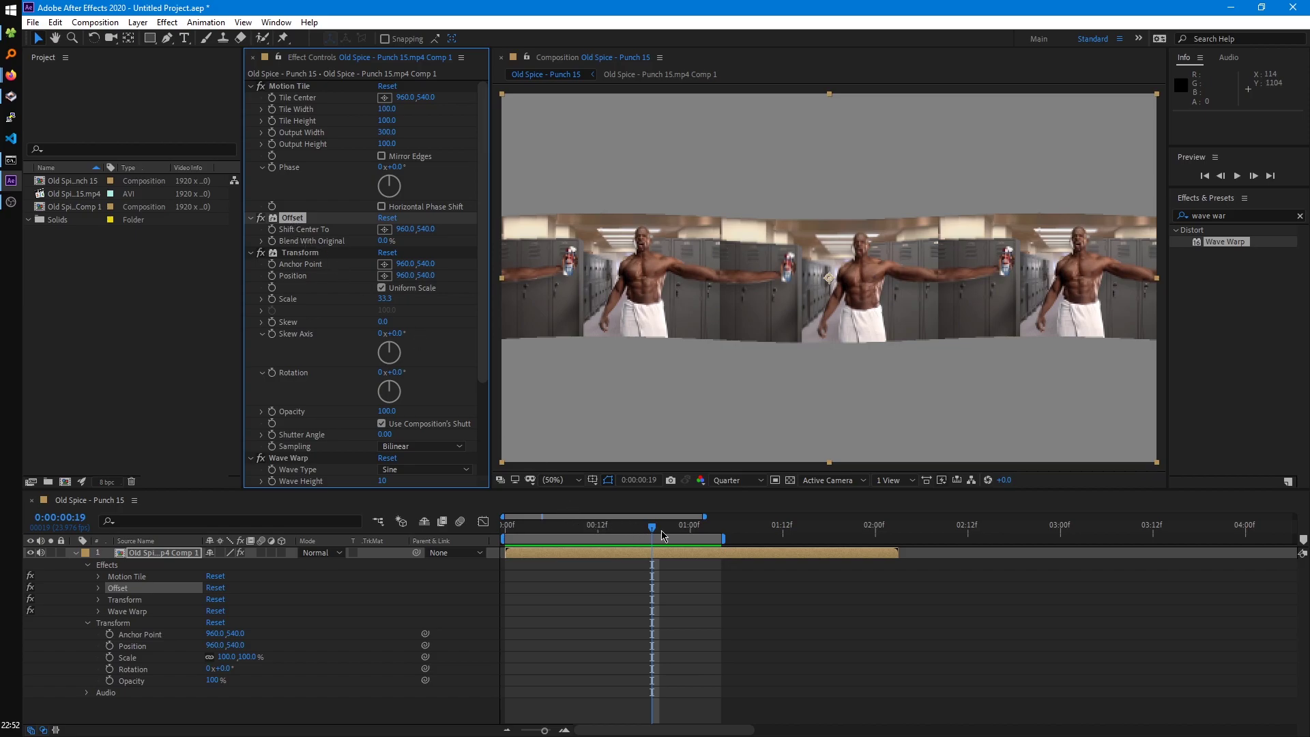
{"action": "left_click_drag", "start_coordinate": [621, 529], "coordinate": [505, 527]}
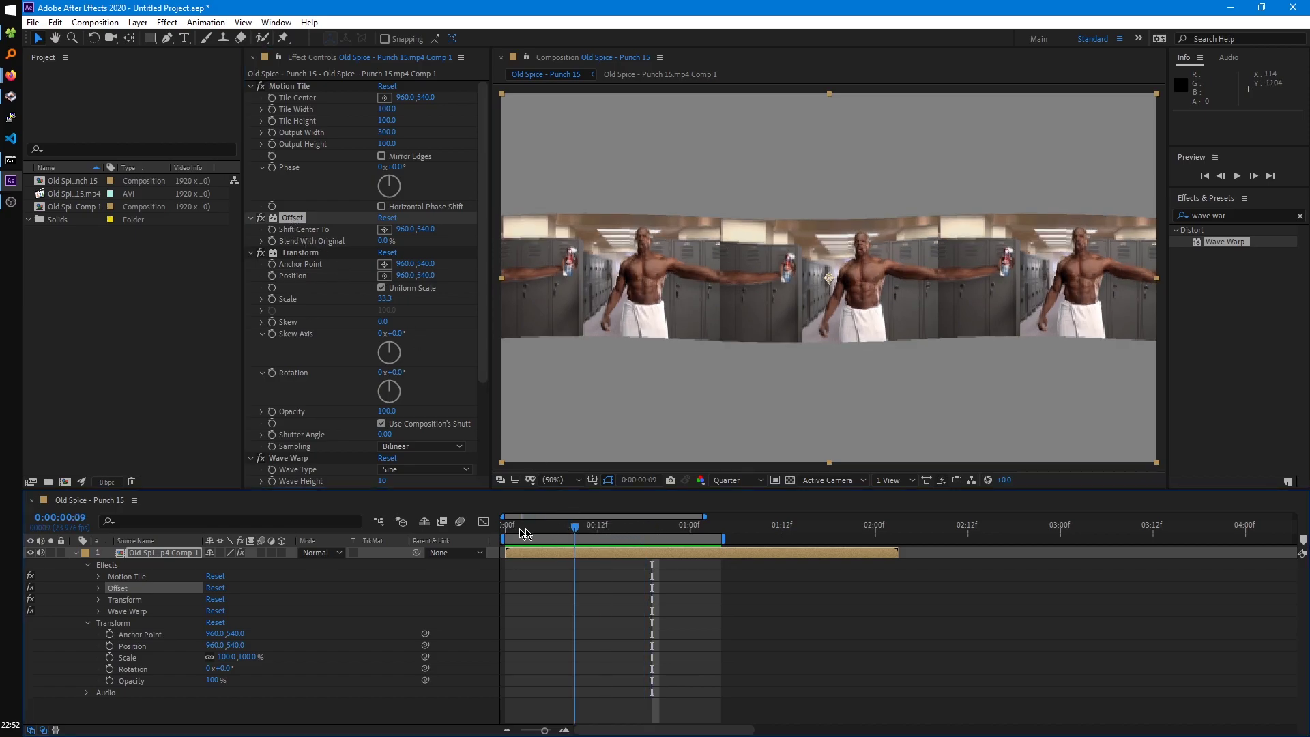
{"action": "left_click", "coordinate": [275, 232]}
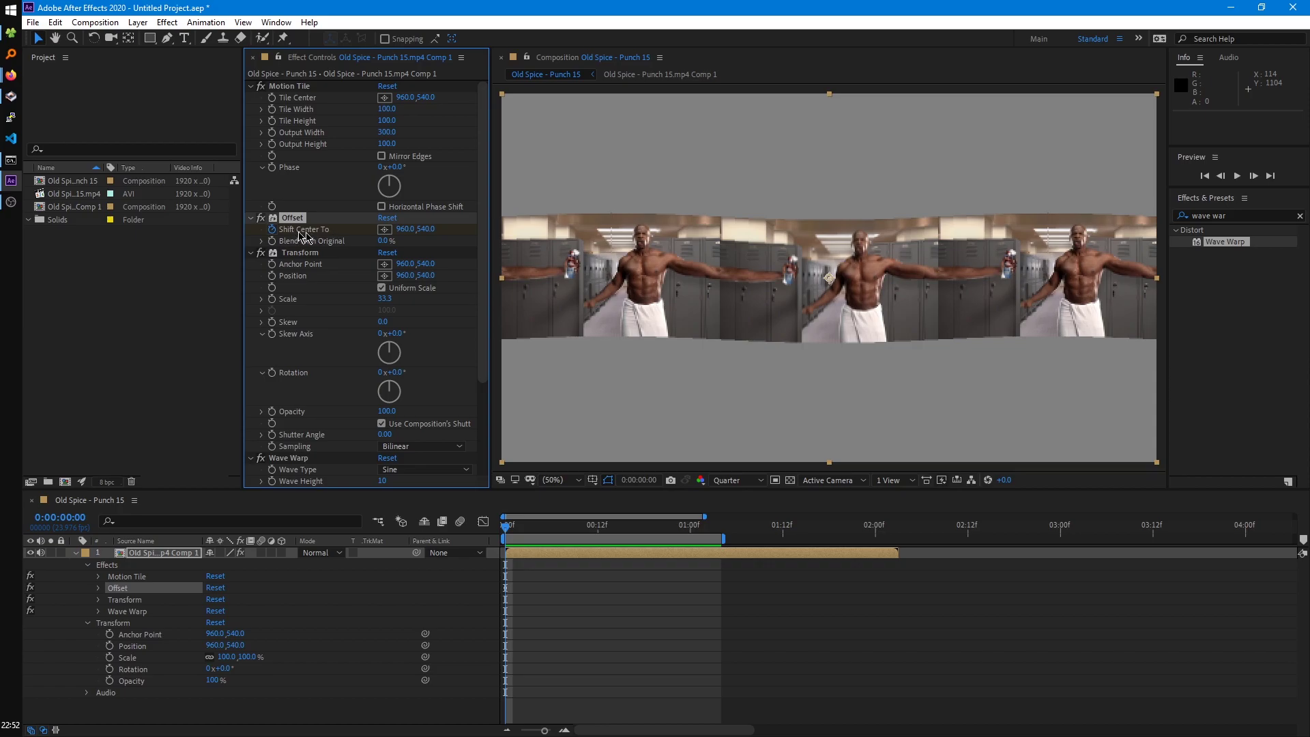
{"action": "left_click", "coordinate": [149, 555]}
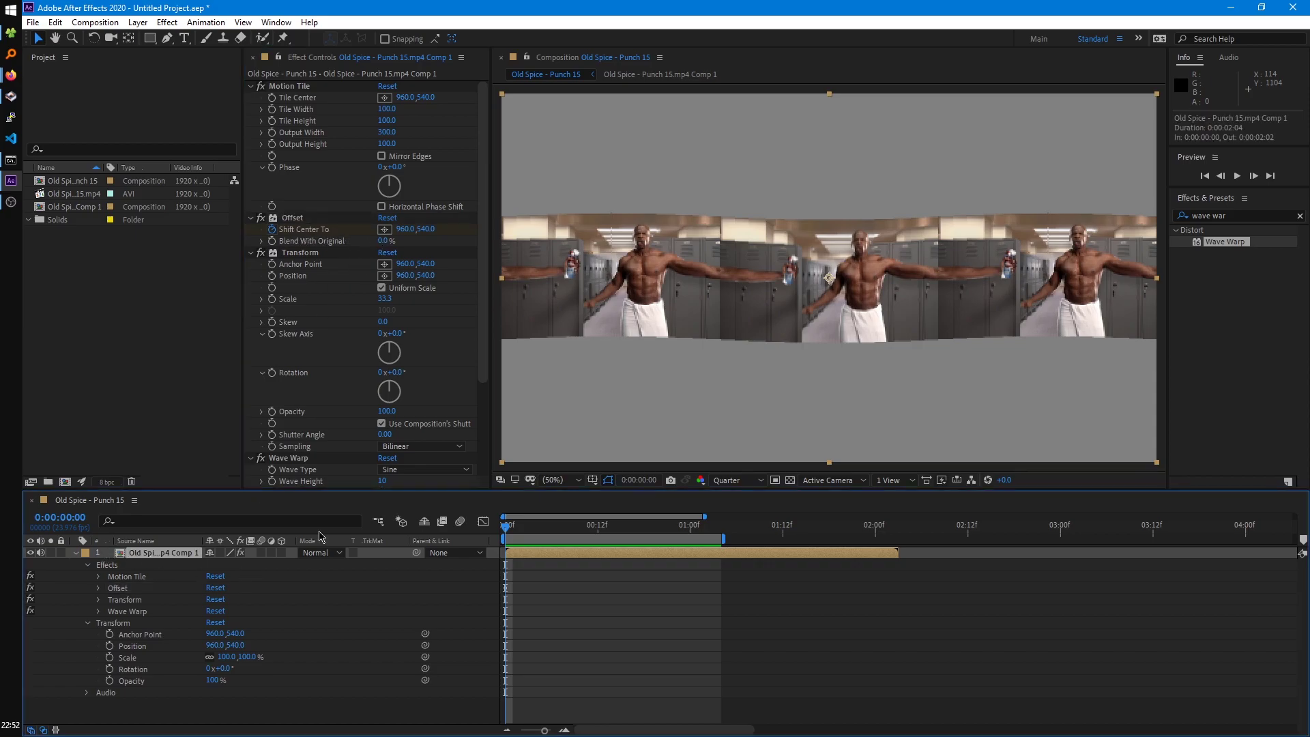
{"action": "left_click", "coordinate": [171, 555]}
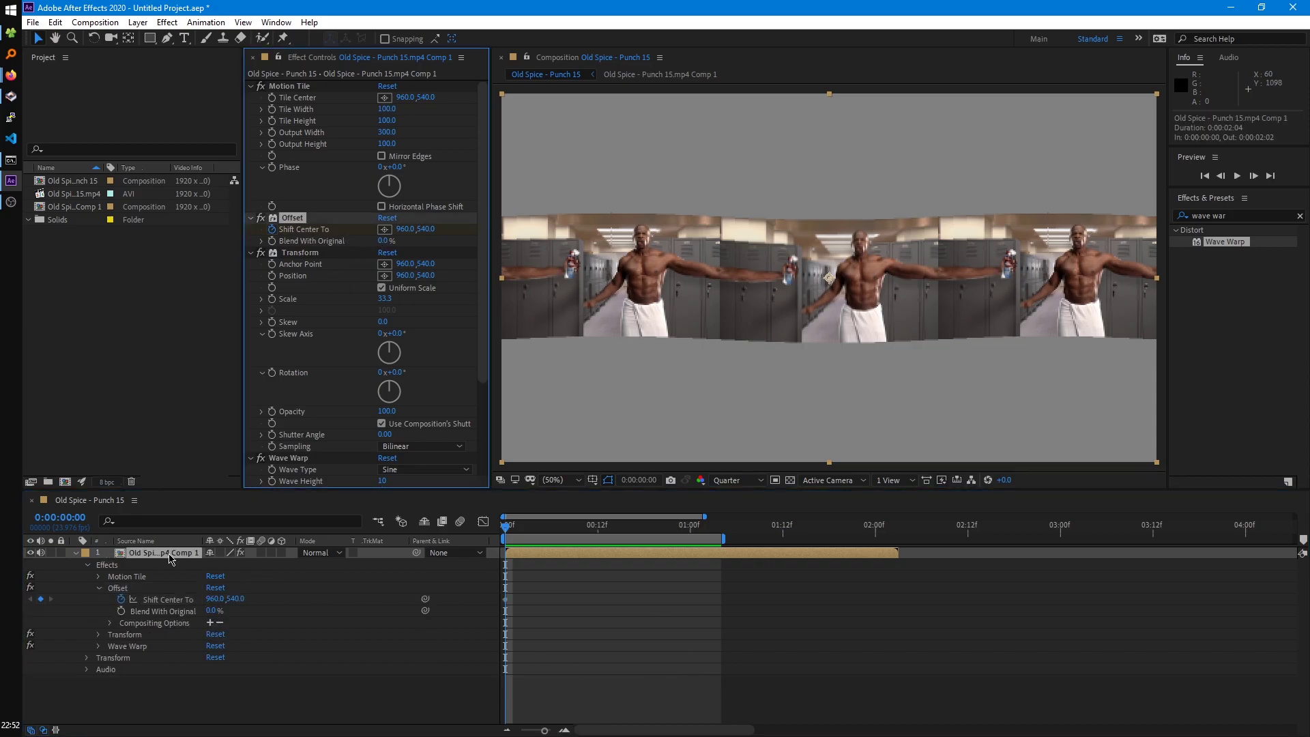
{"action": "key", "text": "u"}
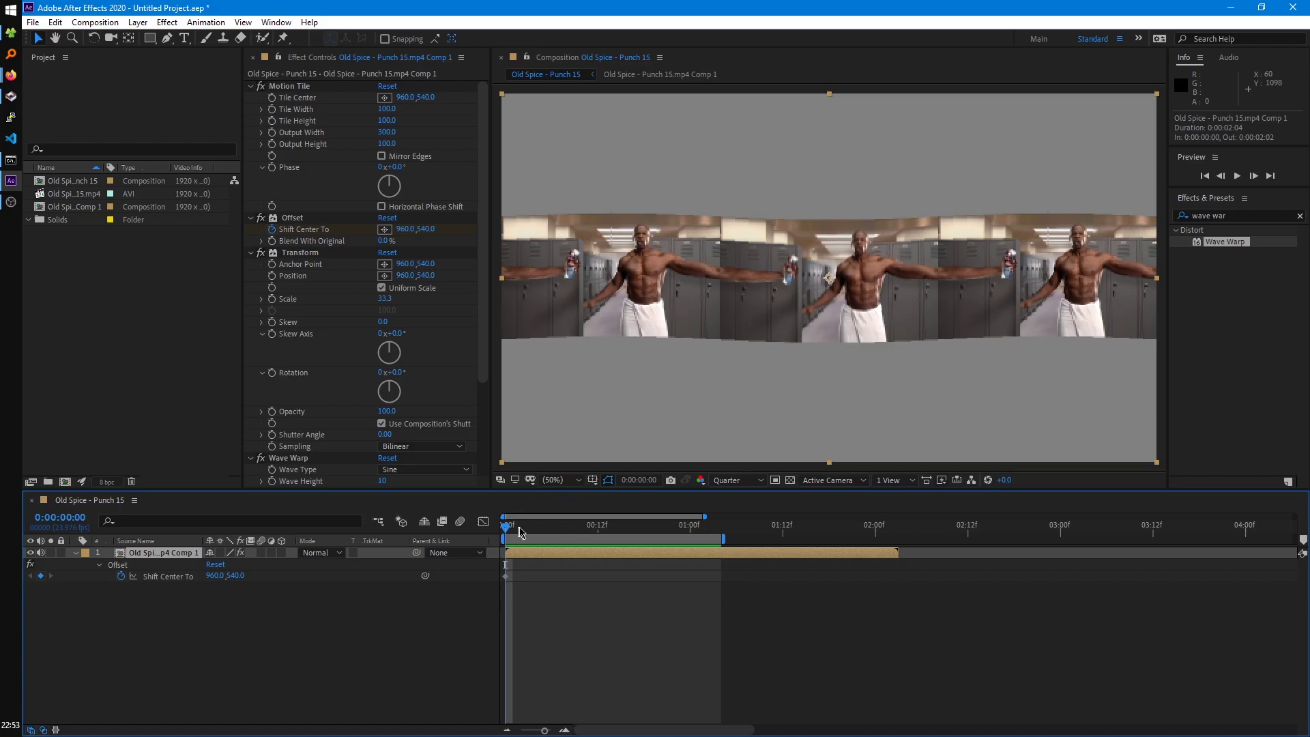
Push the tiles sideways near 0:00:01:03 for a second keyframe, then preview the slide.
{"action": "key", "text": "space"}
{"action": "key", "text": "space"}
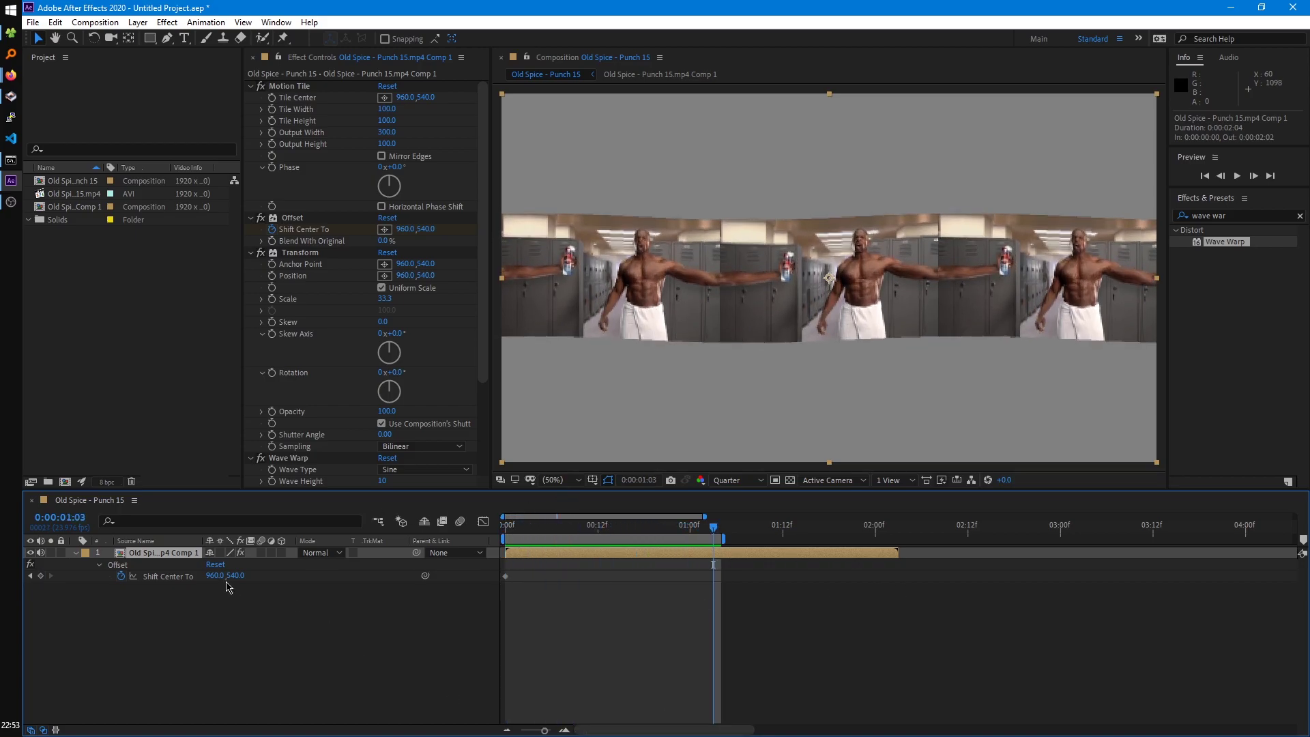
{"action": "left_click_drag", "start_coordinate": [217, 575], "coordinate": [685, 635]}
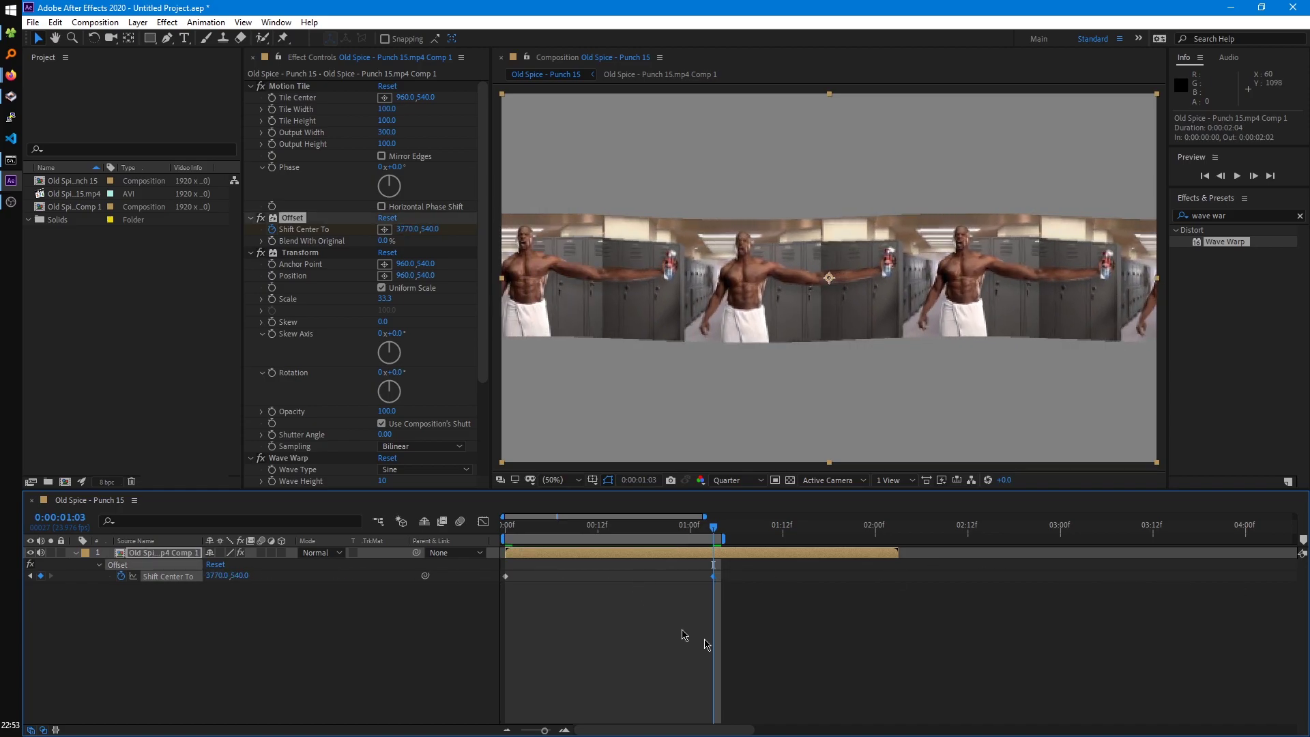
{"action": "left_click_drag", "start_coordinate": [536, 526], "coordinate": [507, 527]}
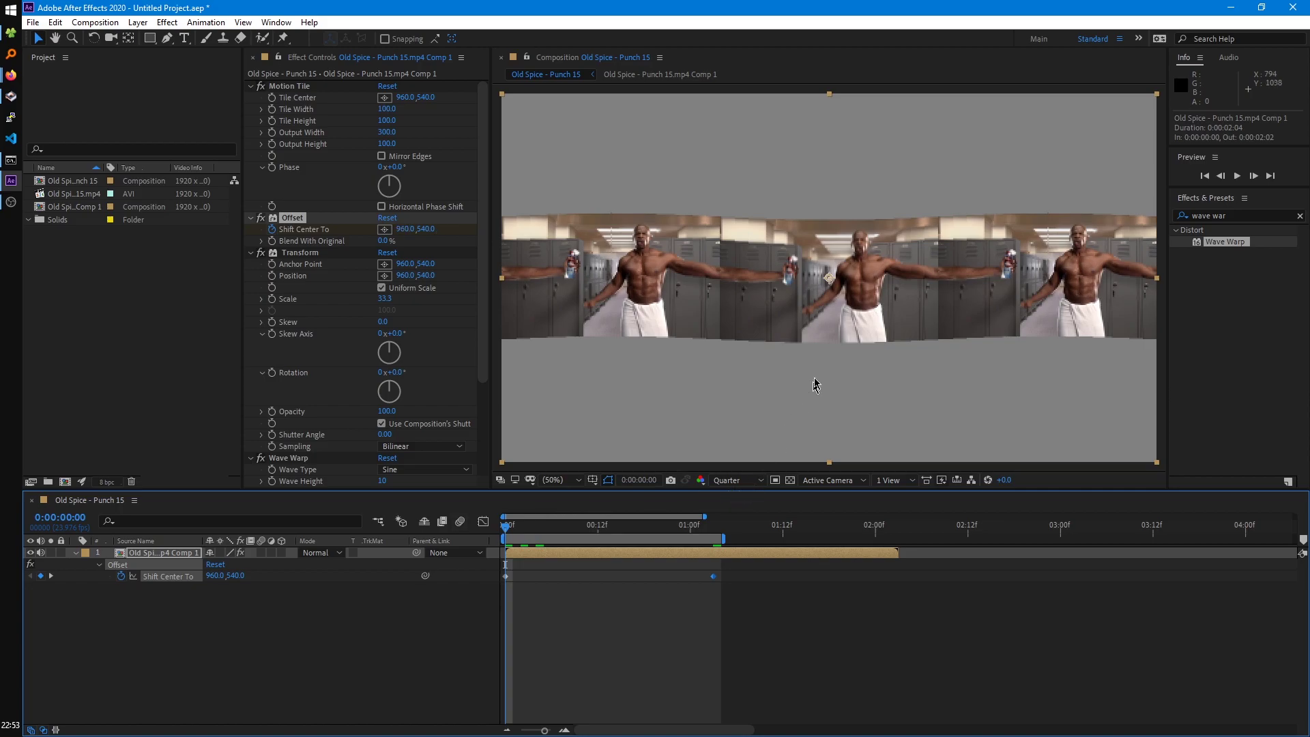
{"action": "key", "text": "space"}
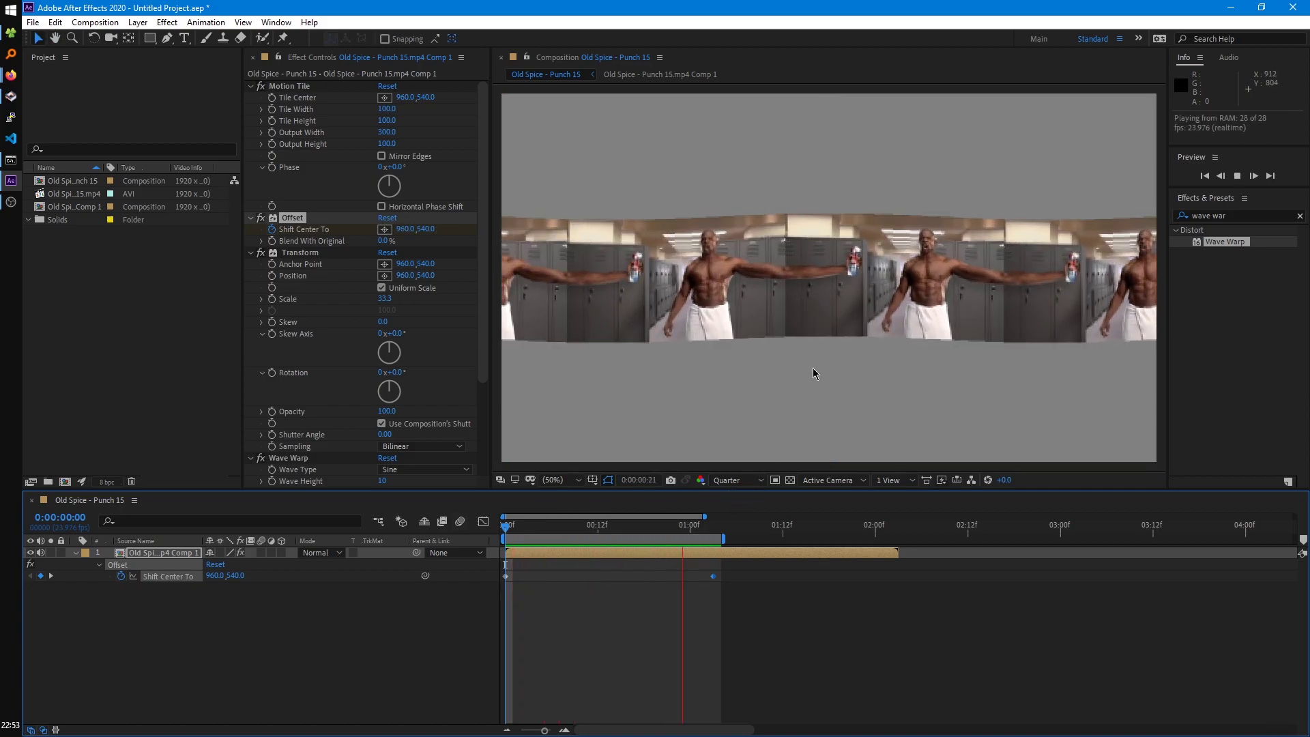
{"action": "key", "text": "space"}
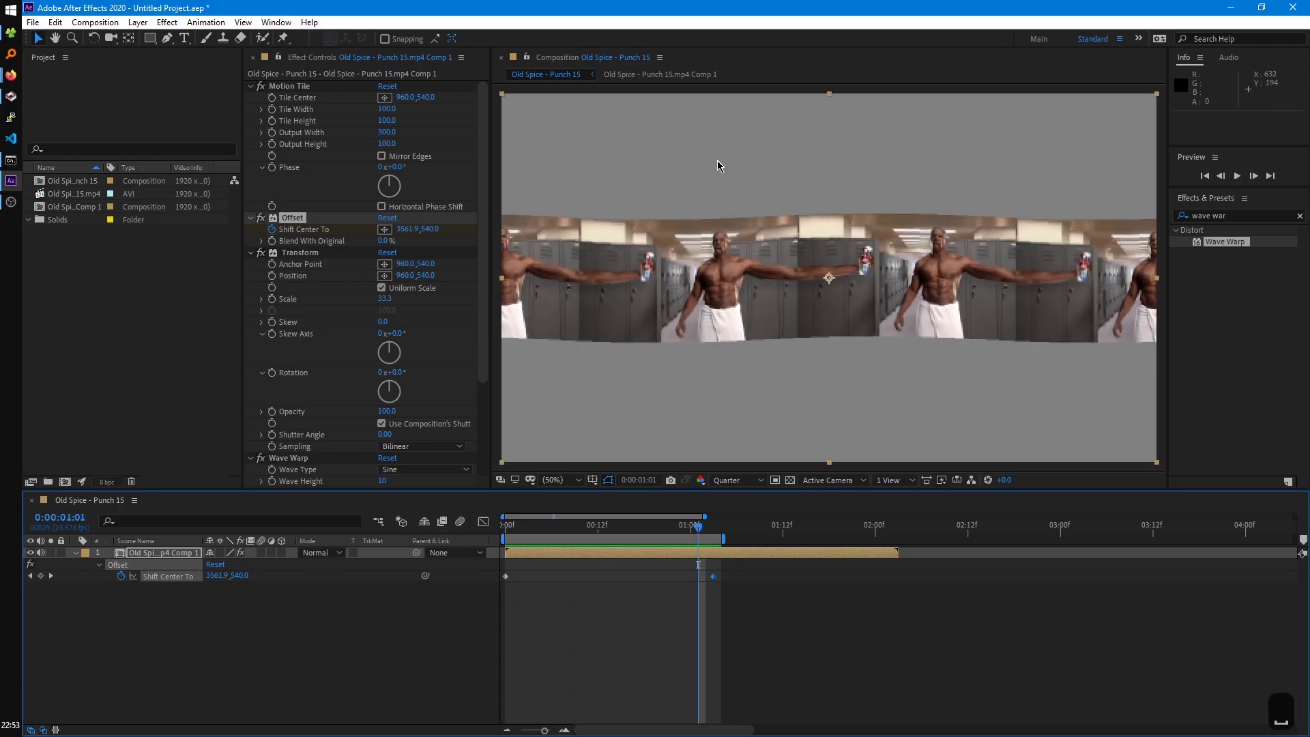
Set the second keyframe's horizontal shift to 960+1920, making 2880.
{"action": "left_click_drag", "start_coordinate": [703, 531], "coordinate": [713, 531]}
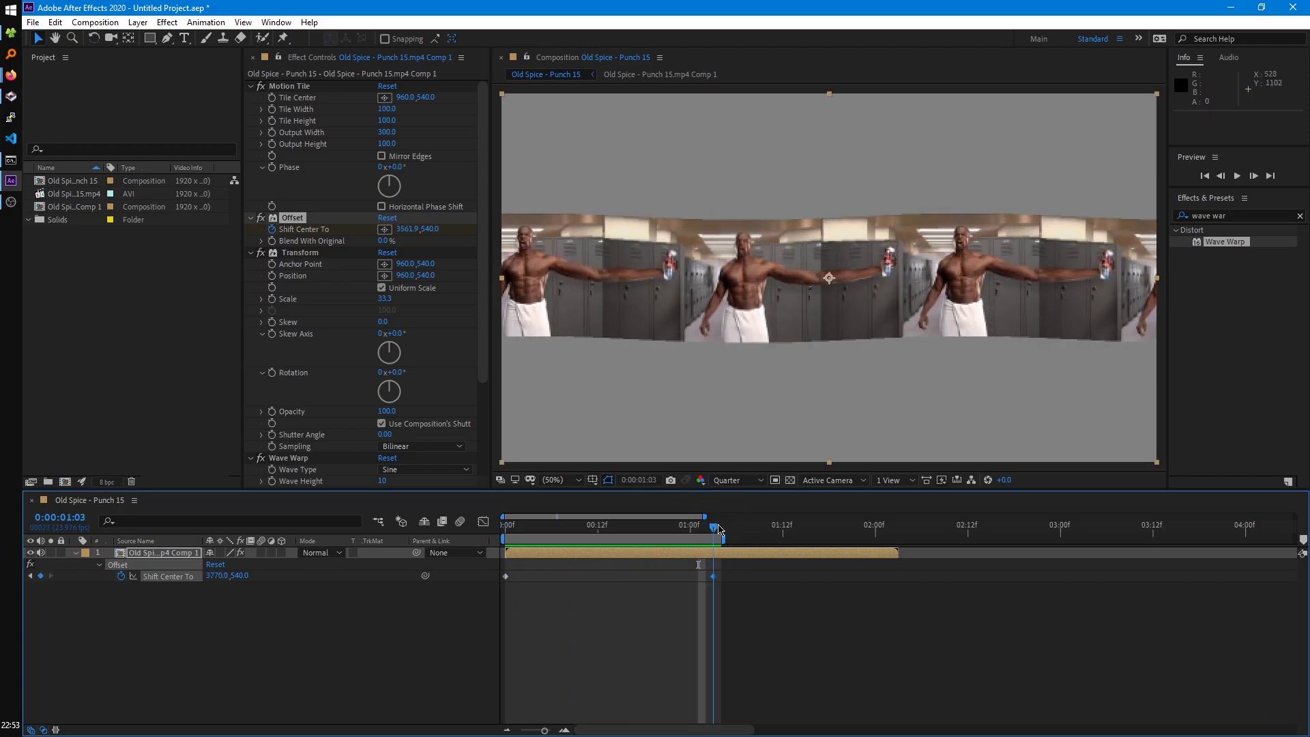
{"action": "left_click", "coordinate": [214, 577]}
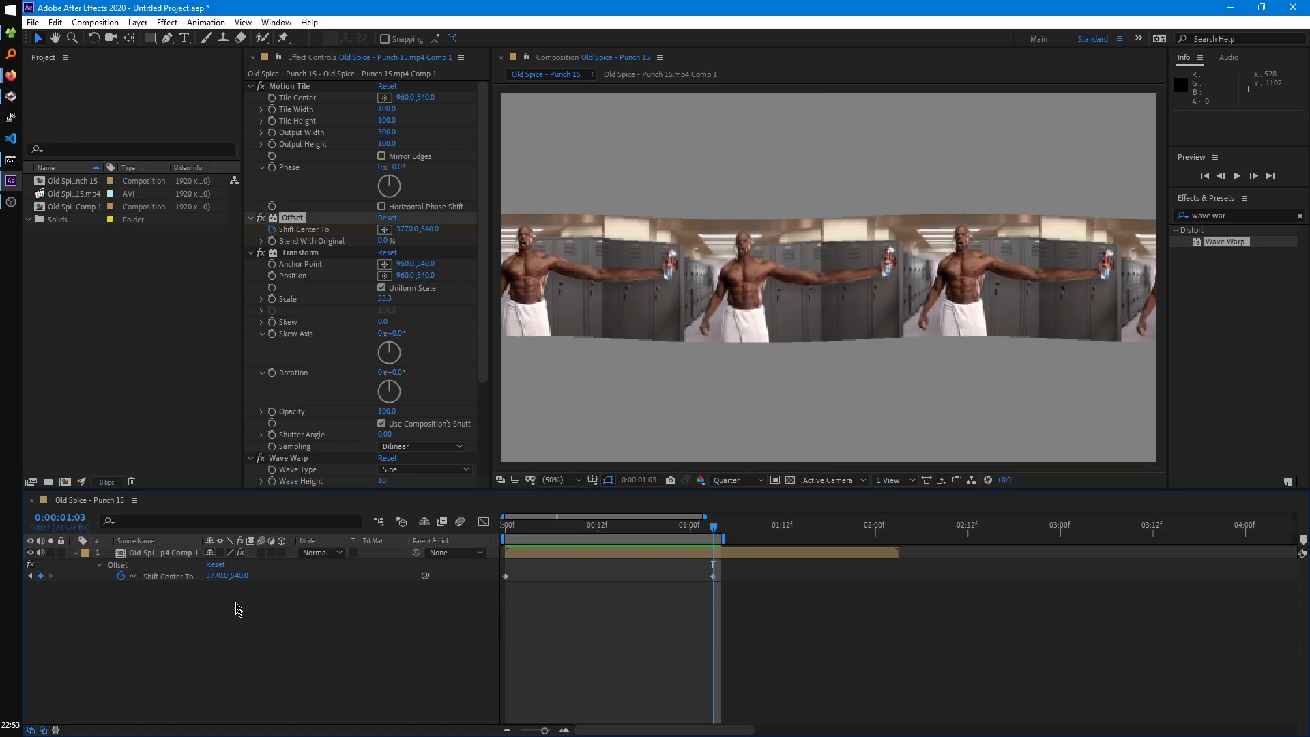
{"action": "type", "text": "960"}
{"action": "key", "text": "Return"}
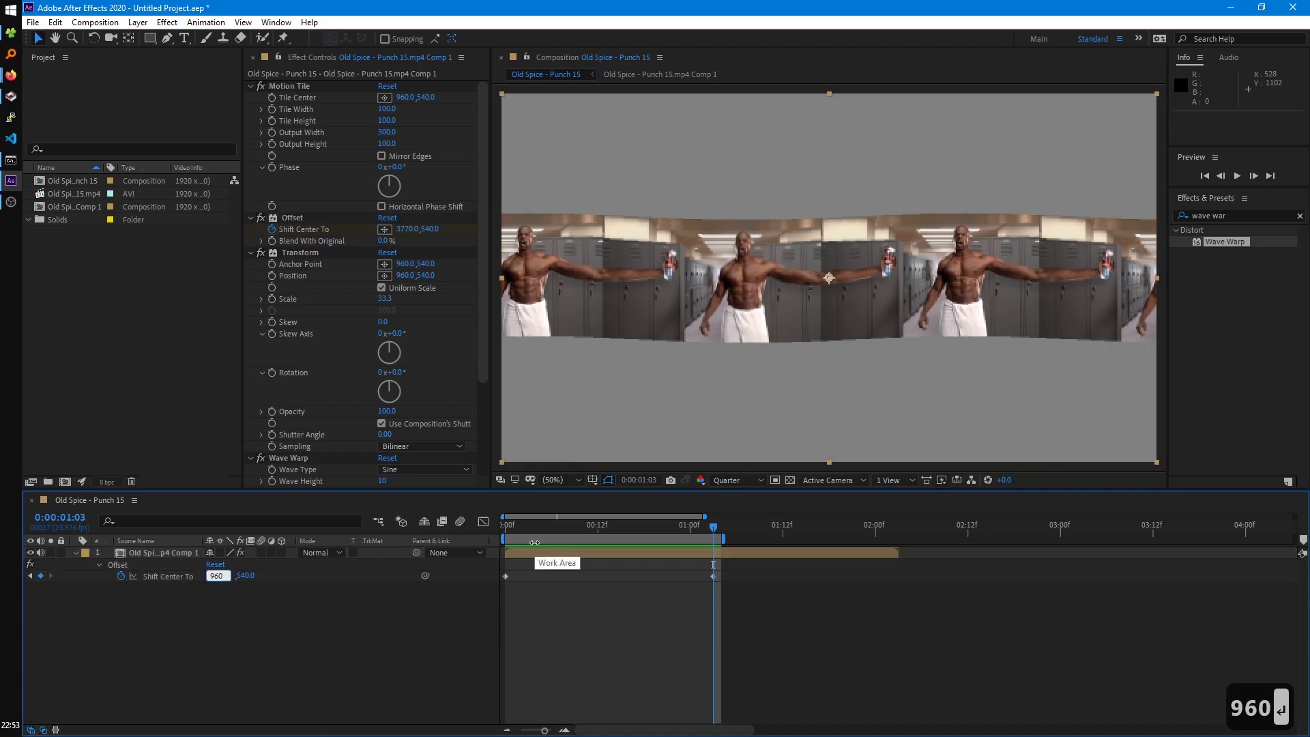
{"action": "left_click", "coordinate": [216, 575]}
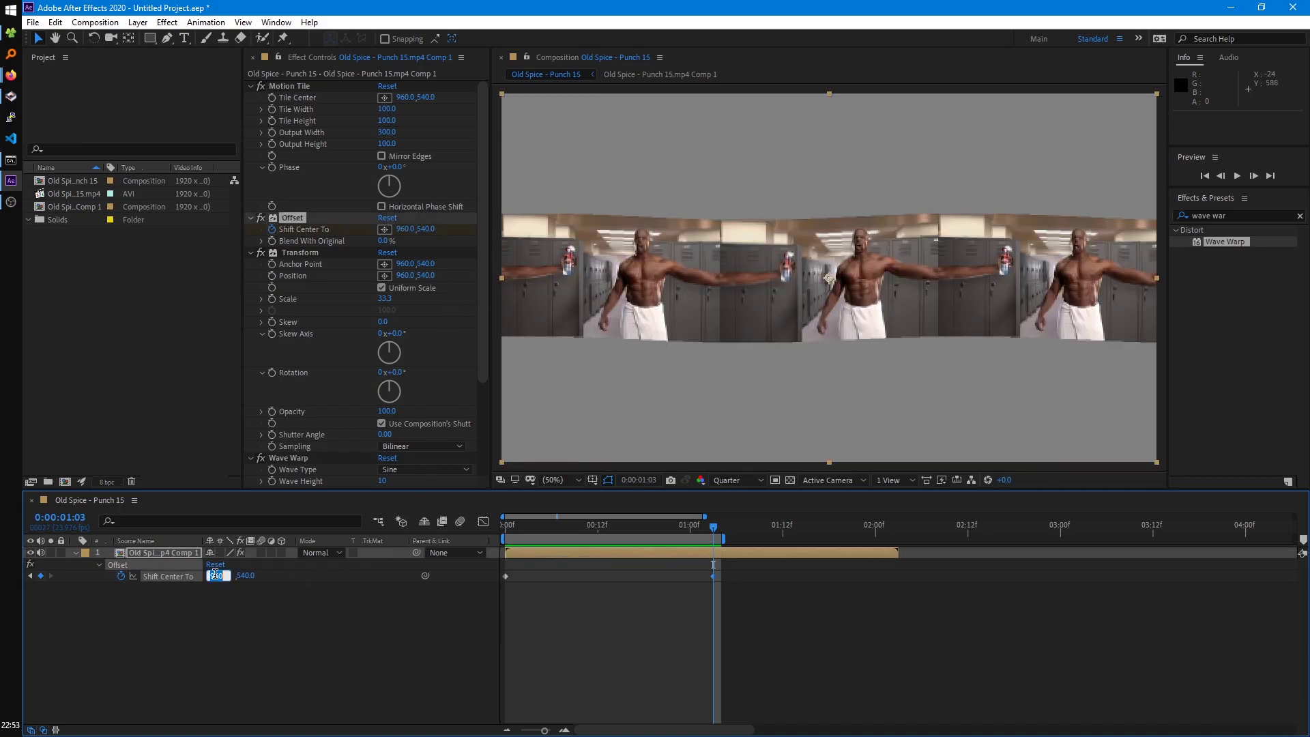
{"action": "type", "text": "+1920"}
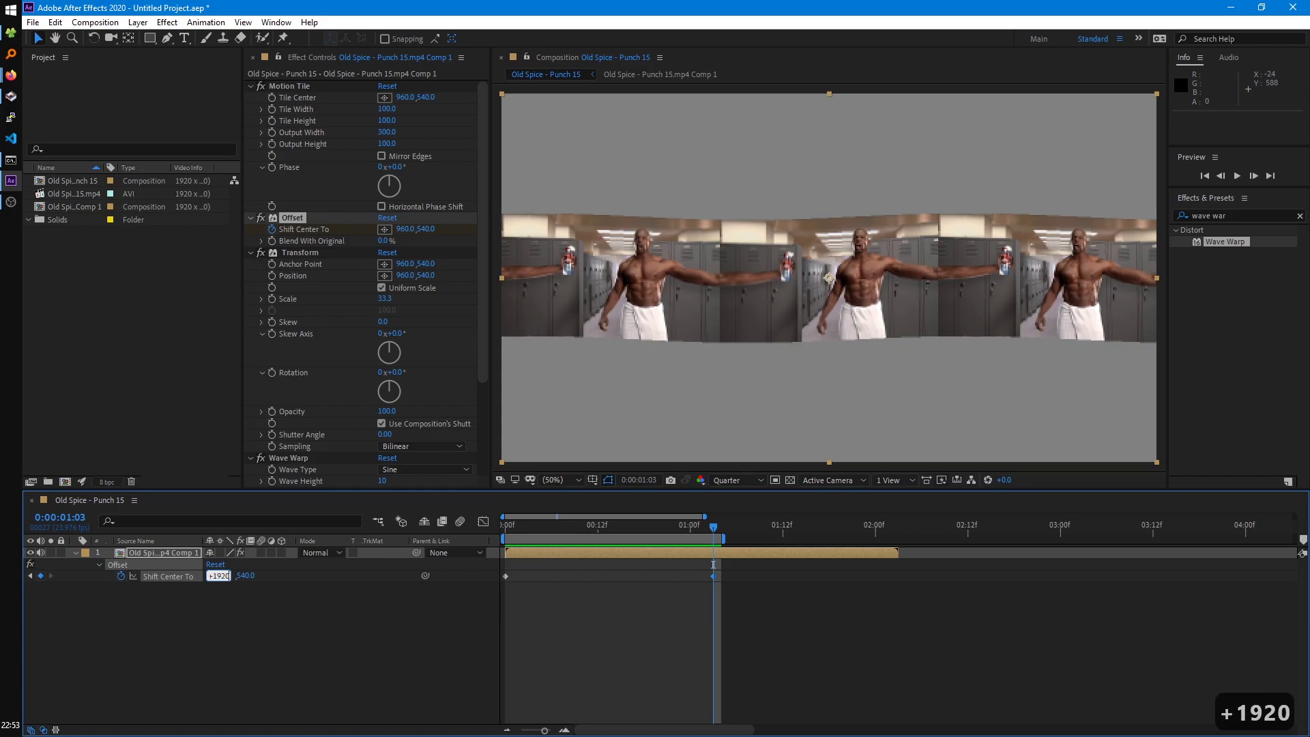
{"action": "key", "text": "Return"}
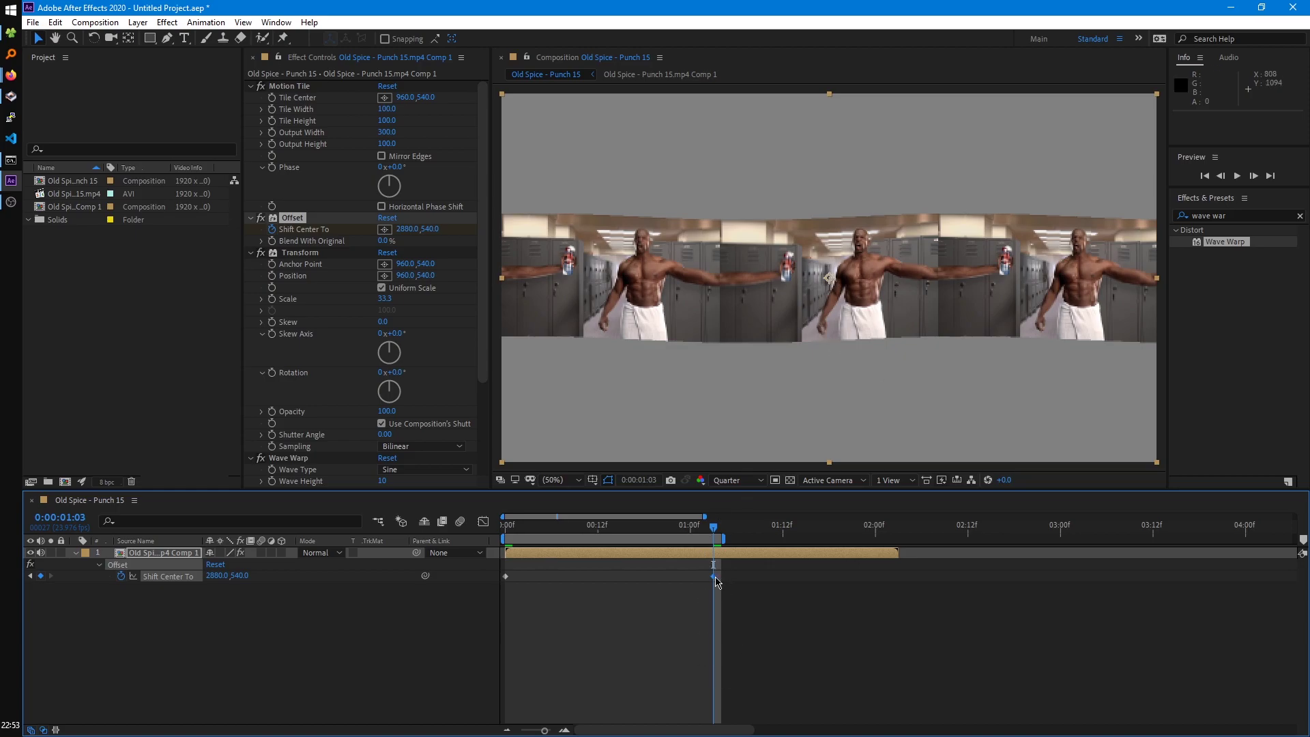
Move the second keyframe one frame later to 0:00:01:04 and check it.
{"action": "left_click_drag", "start_coordinate": [717, 581], "coordinate": [724, 582]}
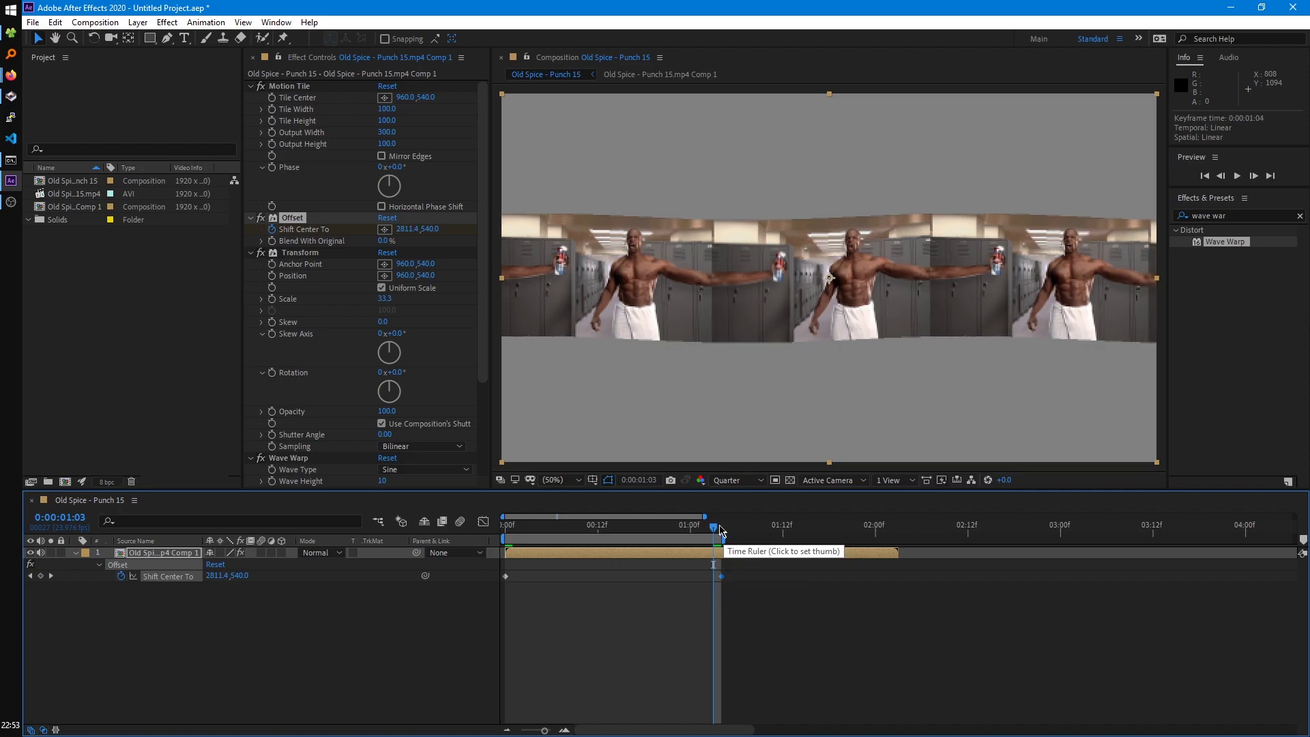
{"action": "left_click", "coordinate": [721, 525]}
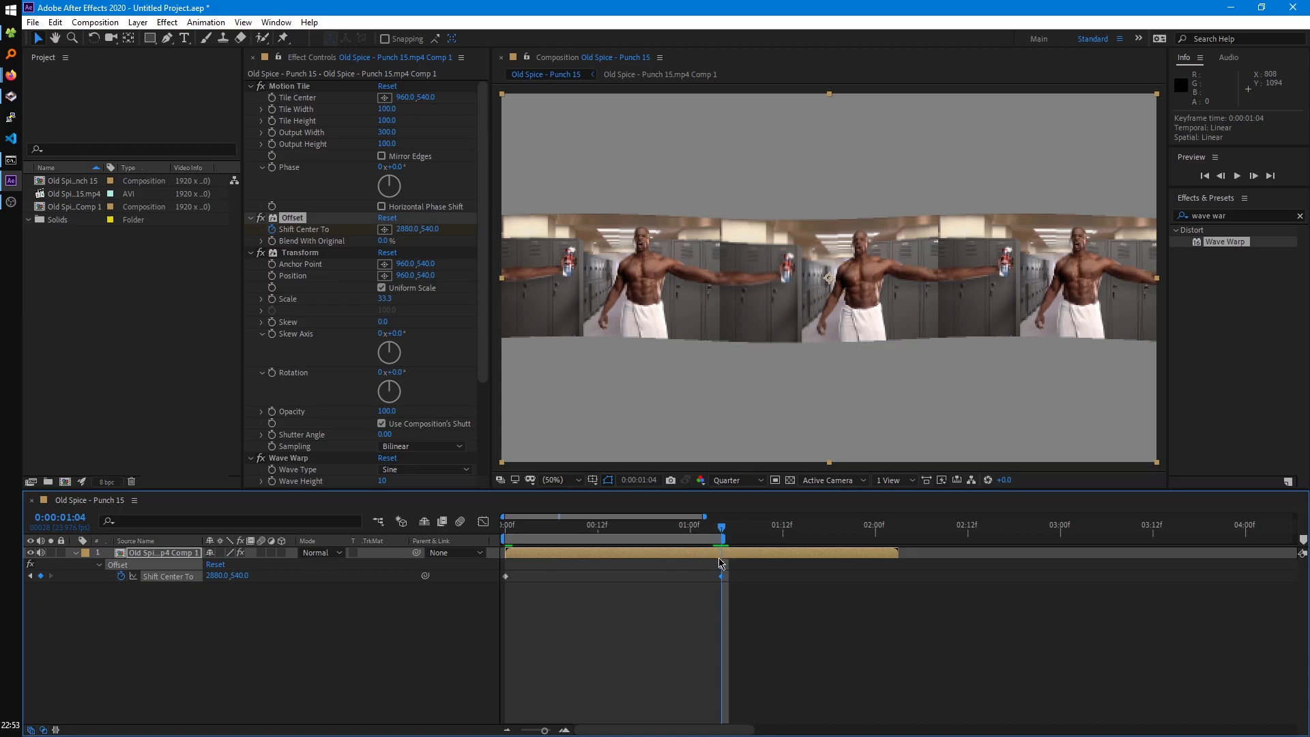
{"action": "left_click", "coordinate": [513, 534]}
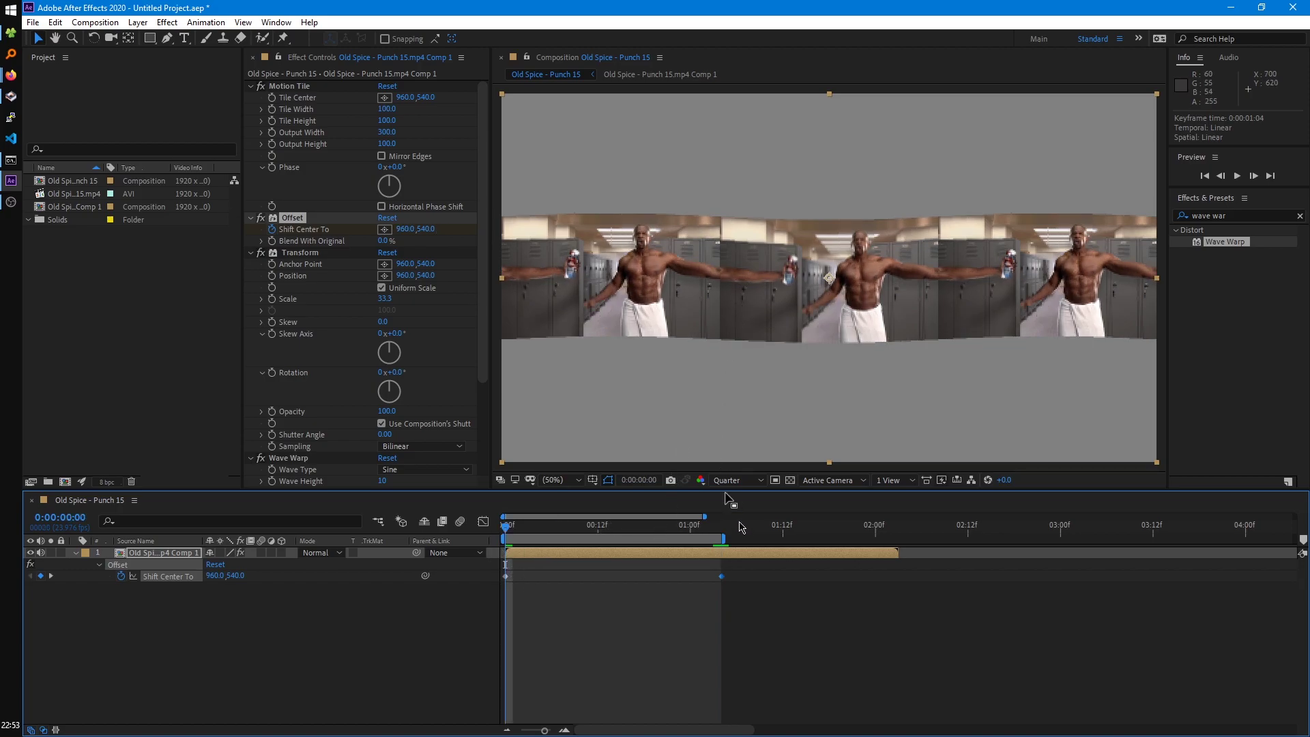
{"action": "key", "text": "space"}
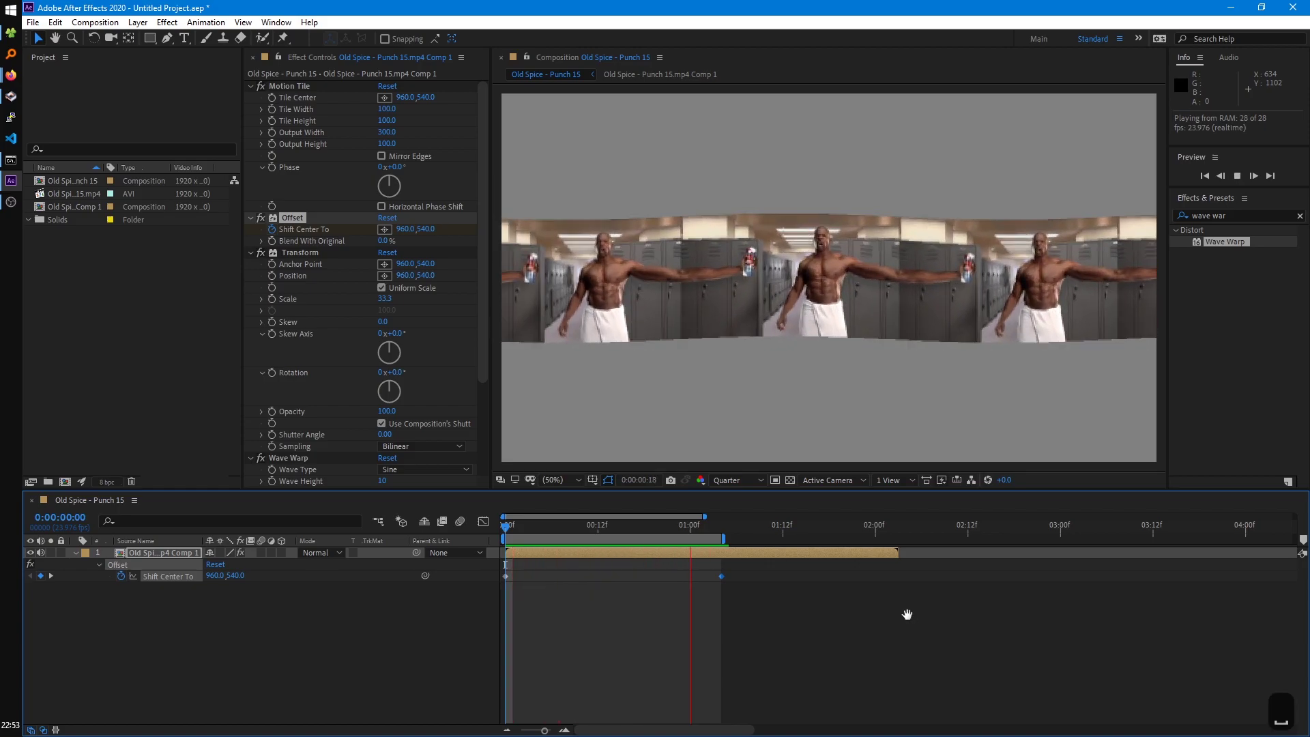
{"action": "key", "text": "space"}
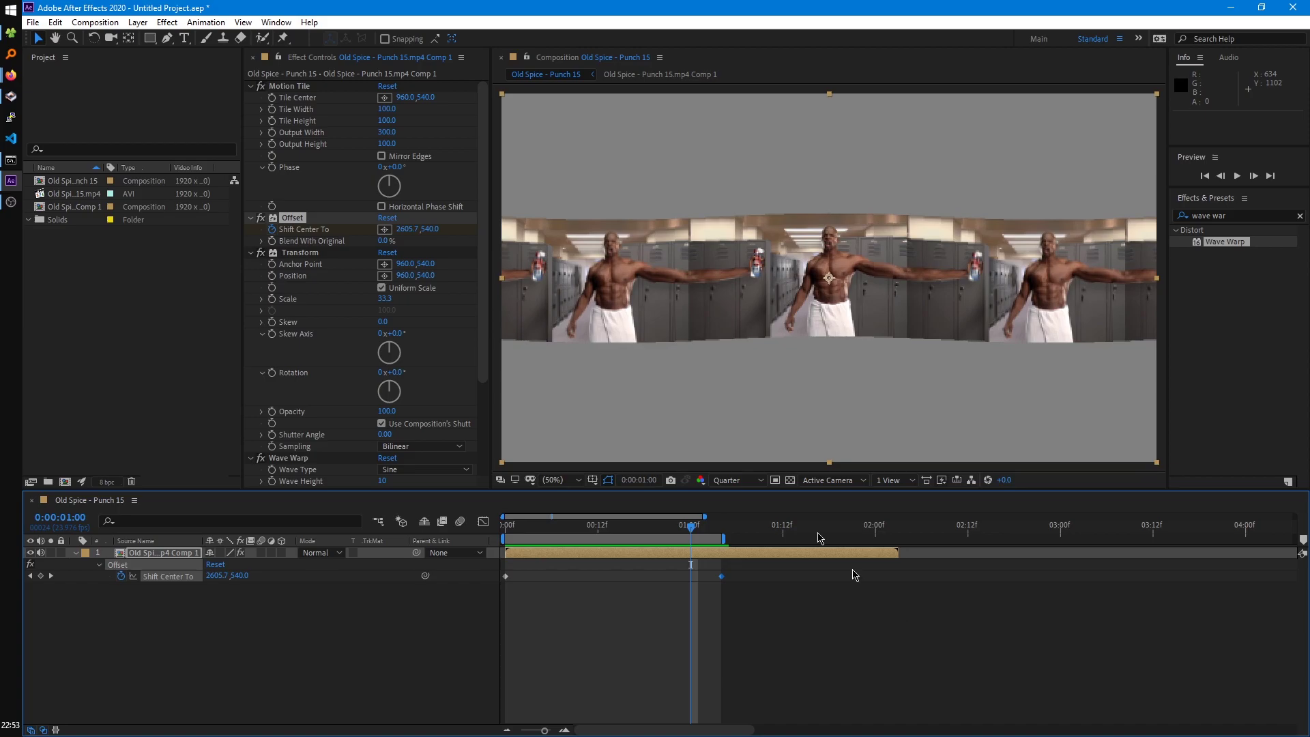
{"action": "scroll", "coordinate": [334, 382], "scroll_direction": "down", "scroll_amount": 4}
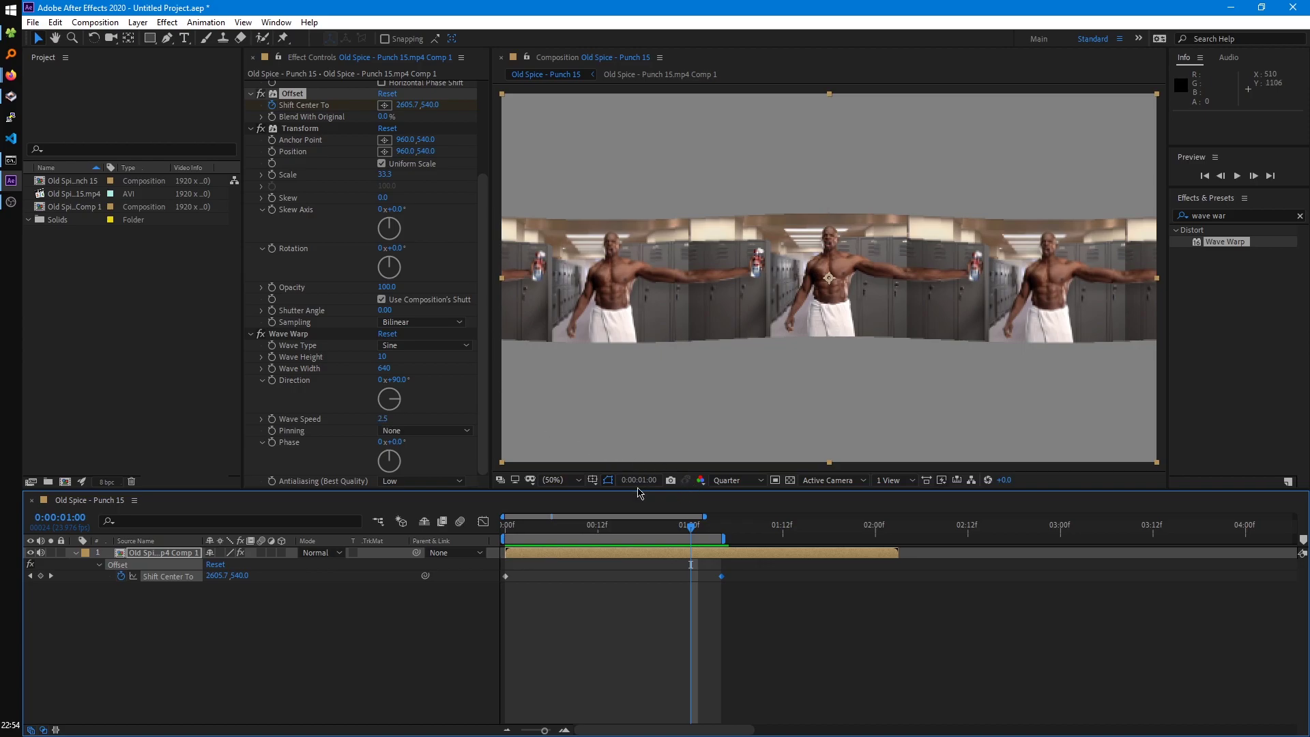
Collapse the Motion Tile, Offset, Transform and Wave Warp settings in Effect Controls.
{"action": "scroll", "coordinate": [355, 266], "scroll_direction": "up", "scroll_amount": 4}
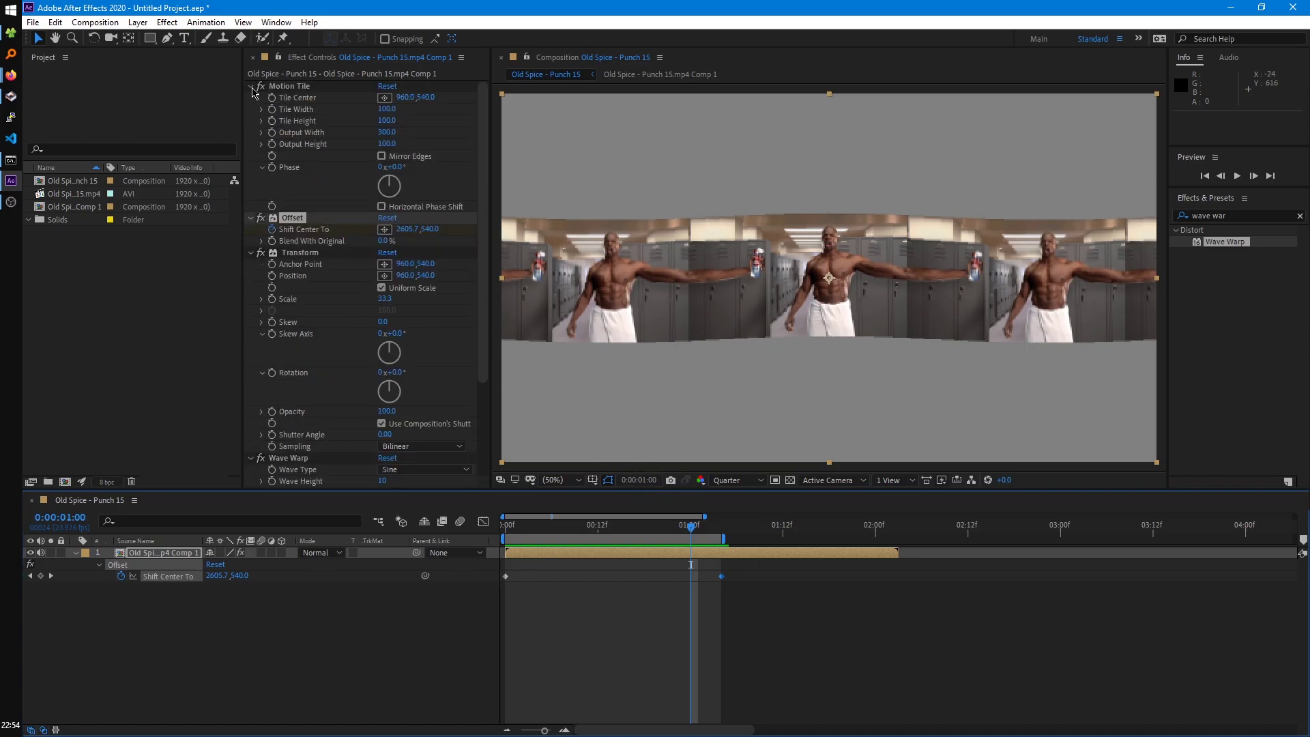
{"action": "left_click", "coordinate": [251, 86]}
{"action": "left_click", "coordinate": [251, 97]}
{"action": "left_click", "coordinate": [251, 109]}
{"action": "left_click", "coordinate": [250, 122]}
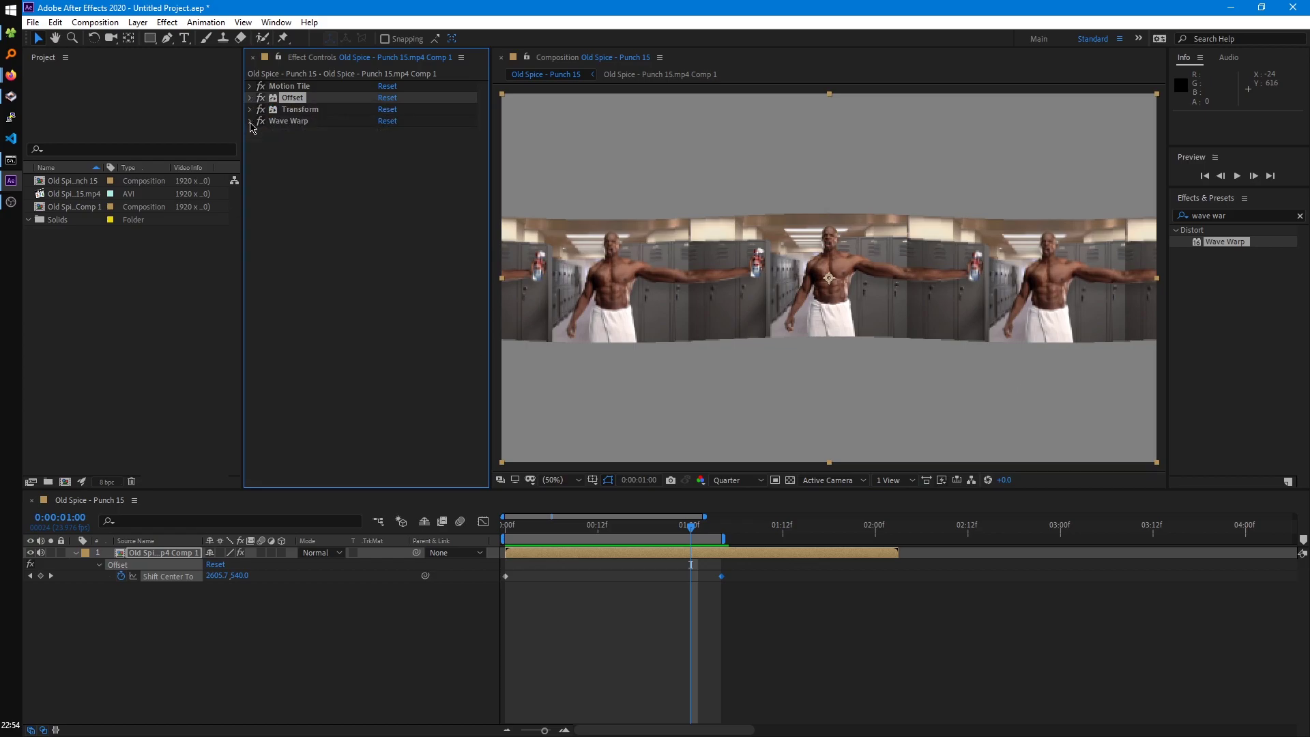
Turn all four effects off, re-enable Offset, Transform and Wave Warp, and preview the strip.
{"action": "left_click_drag", "start_coordinate": [262, 86], "coordinate": [266, 139]}
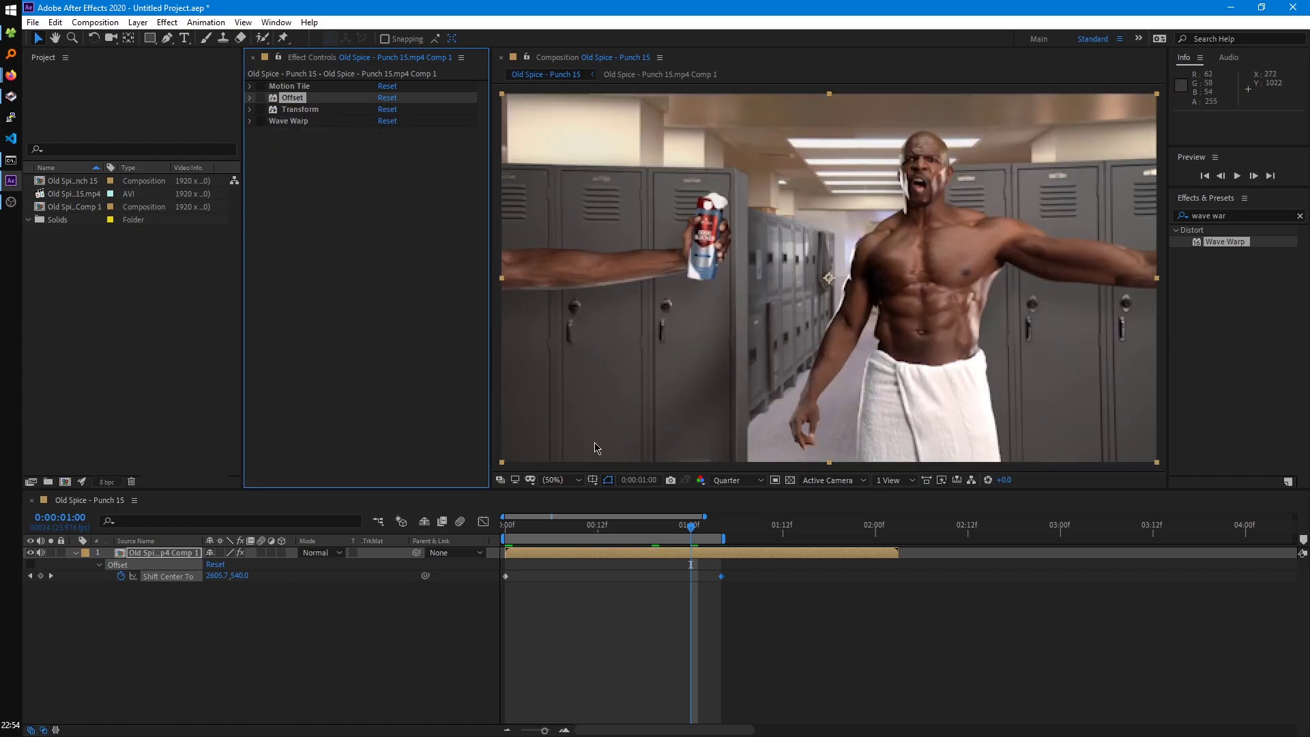
{"action": "left_click", "coordinate": [261, 98]}
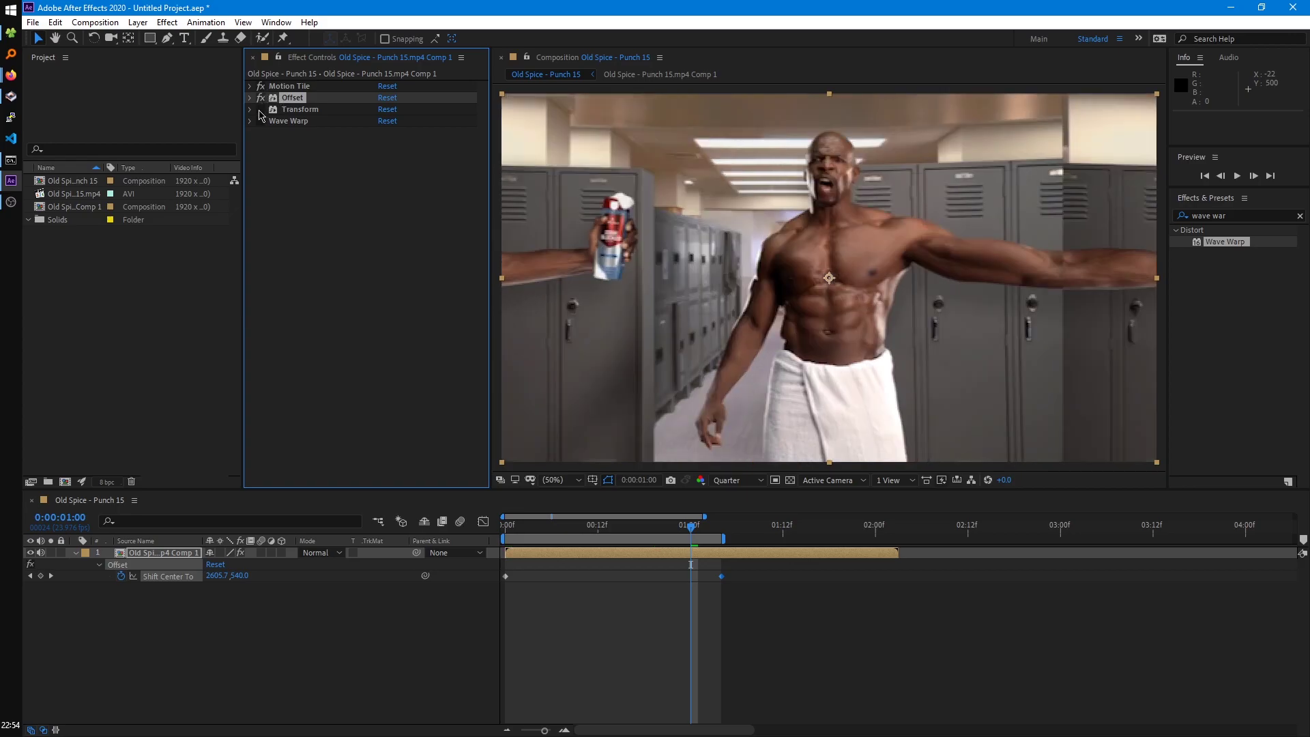
{"action": "left_click", "coordinate": [260, 110]}
{"action": "left_click", "coordinate": [260, 120]}
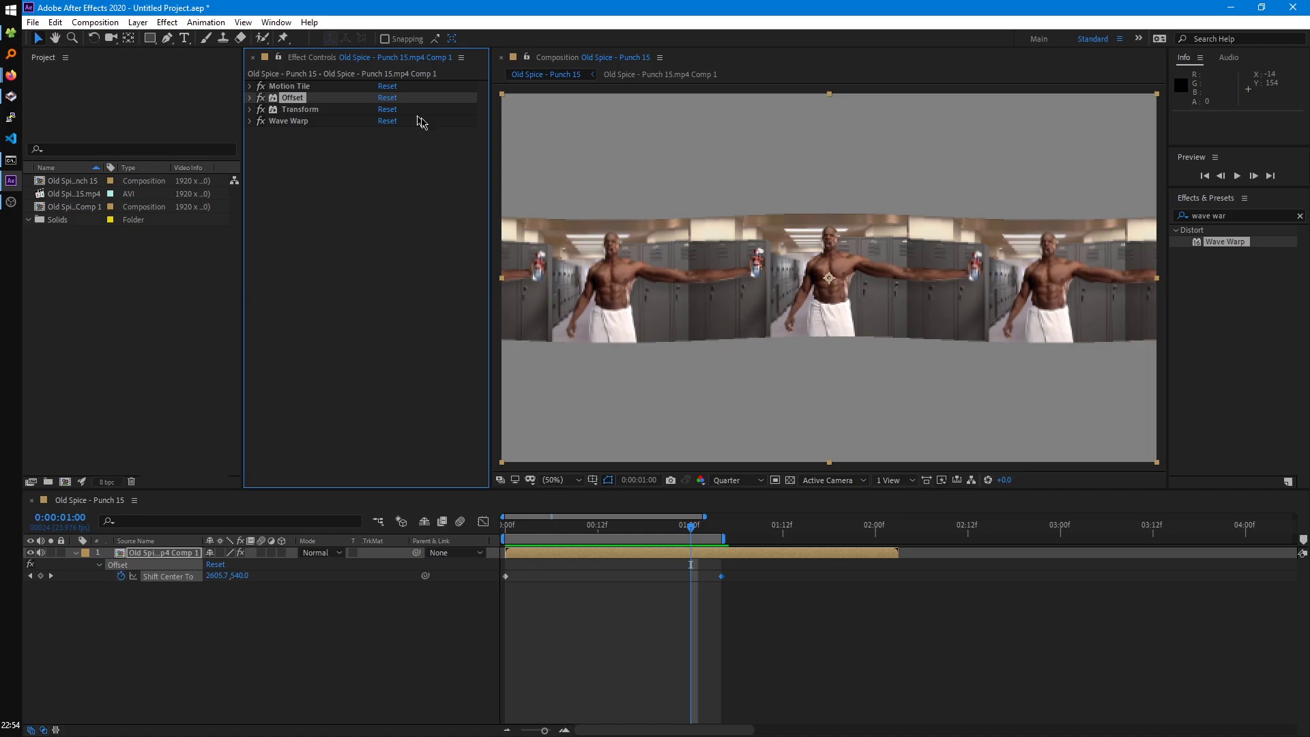
{"action": "key", "text": "space"}
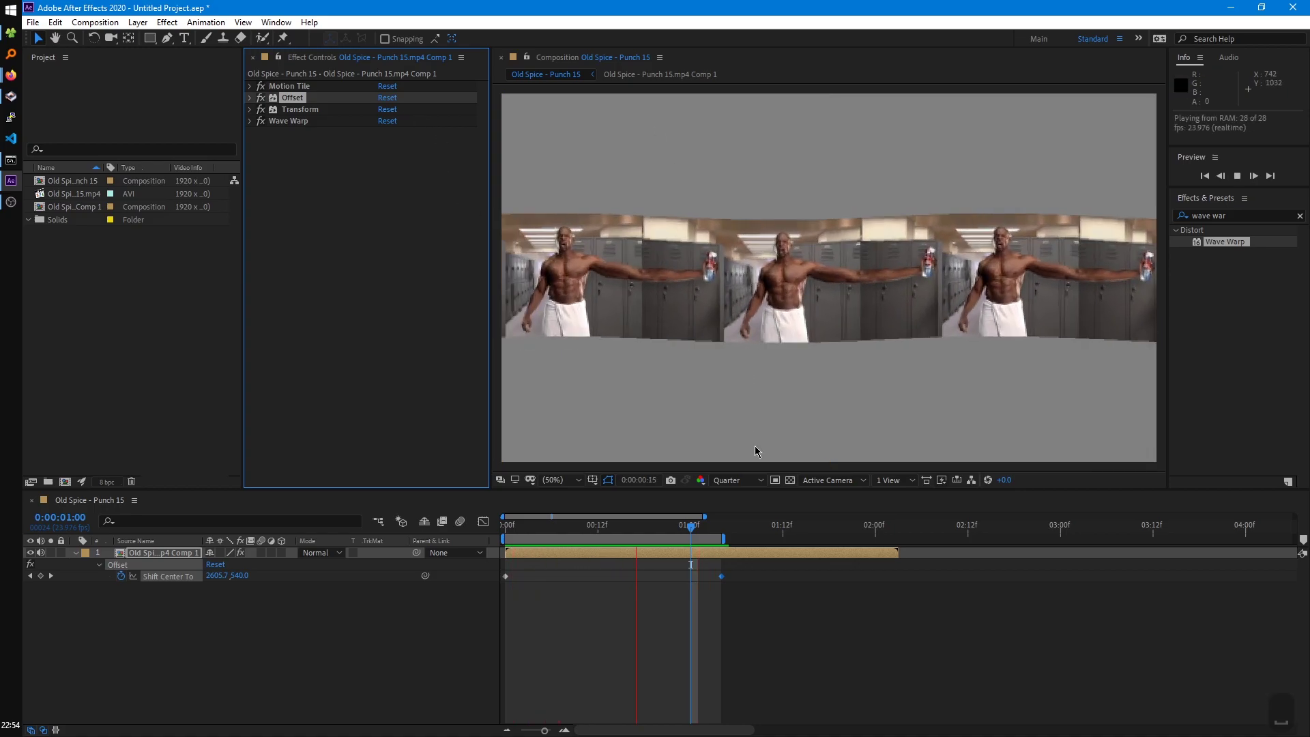
{"action": "key", "text": "space"}
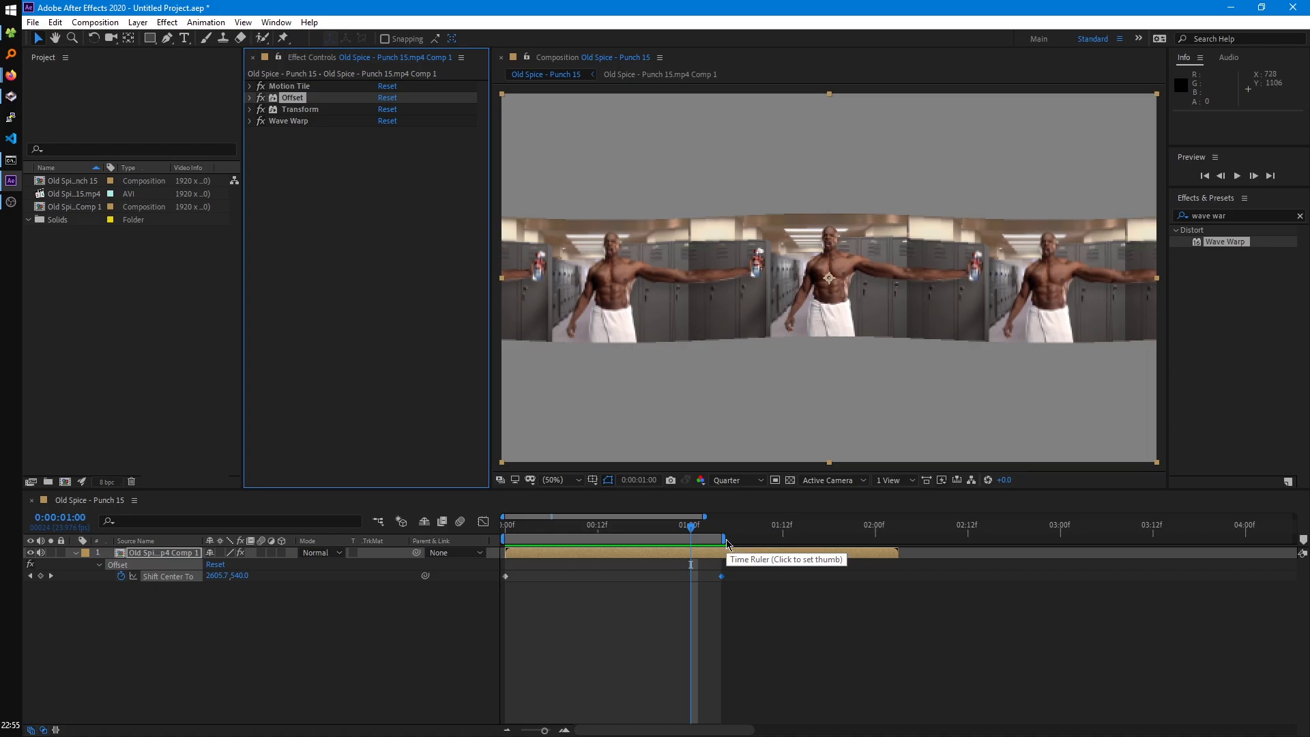
Pre-compose the tiled video layer into a new composition named 'Old Spice Wave'.
{"action": "left_click", "coordinate": [151, 556]}
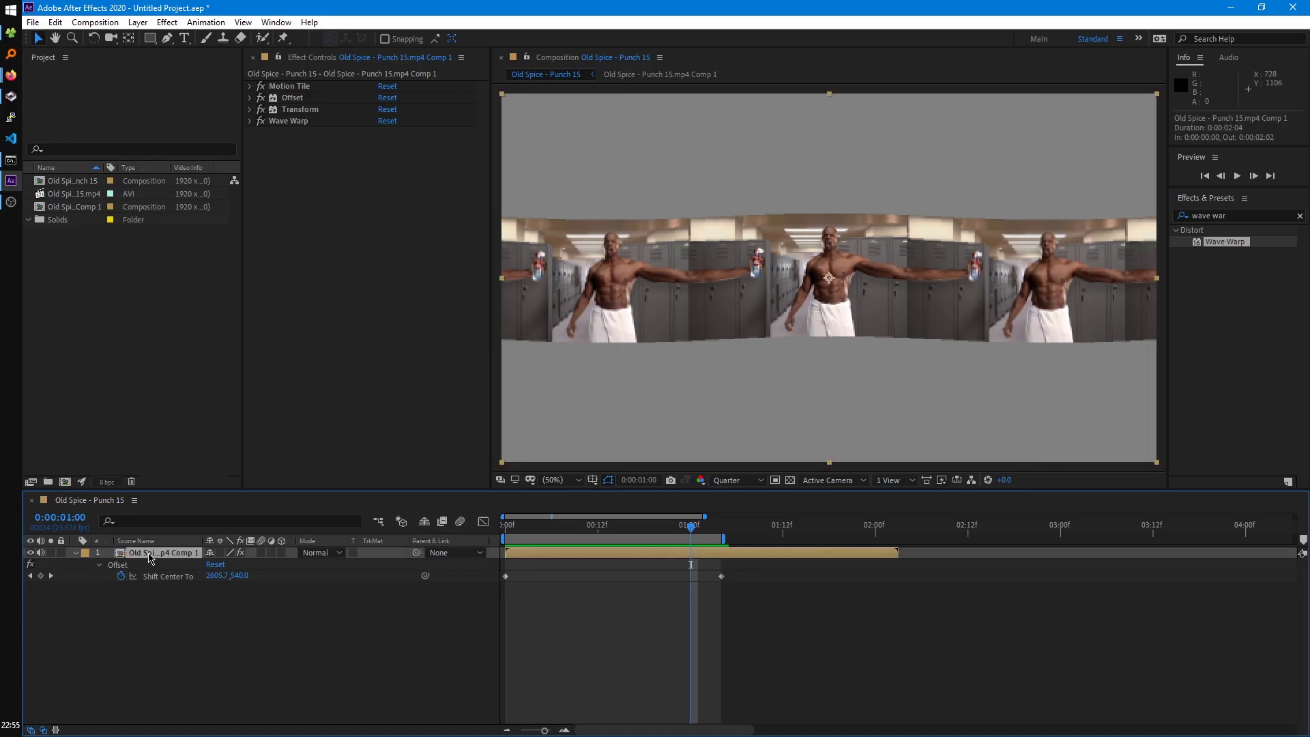
{"action": "key", "text": "ctrl+shift+c"}
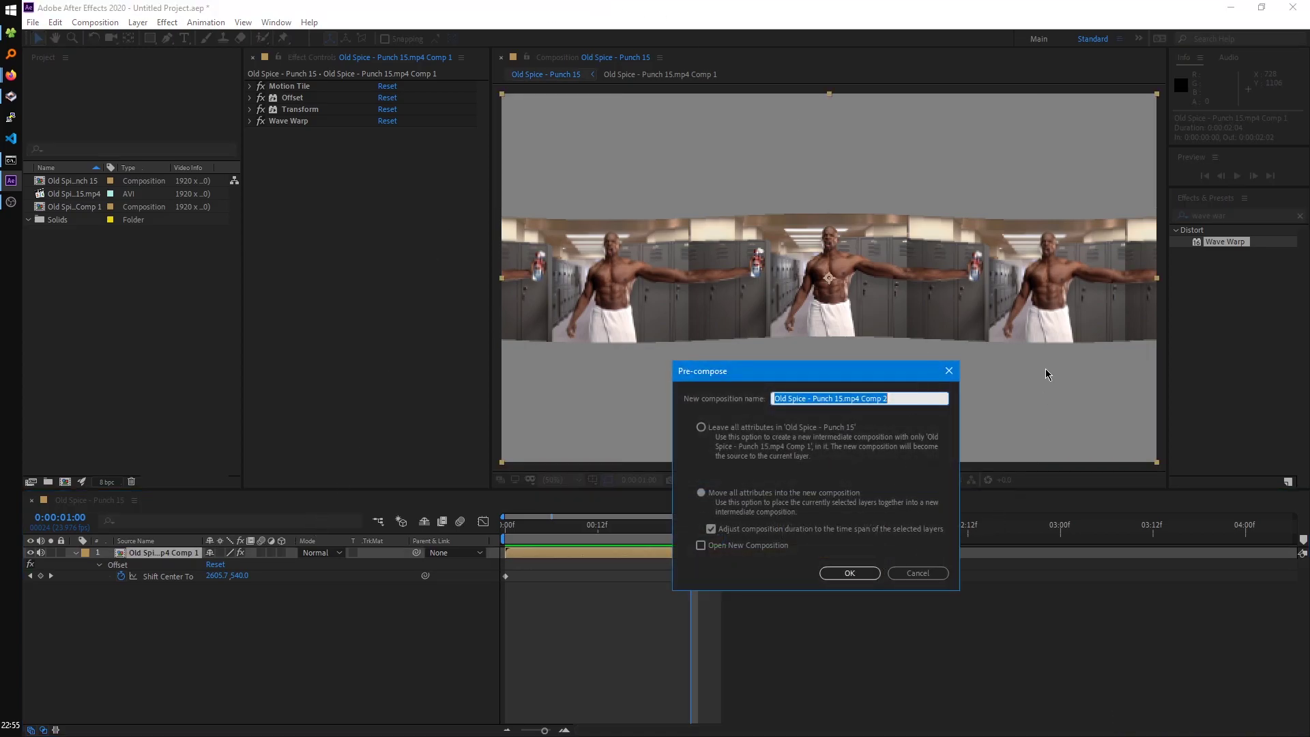
{"action": "type", "text": "Old Spice W"}
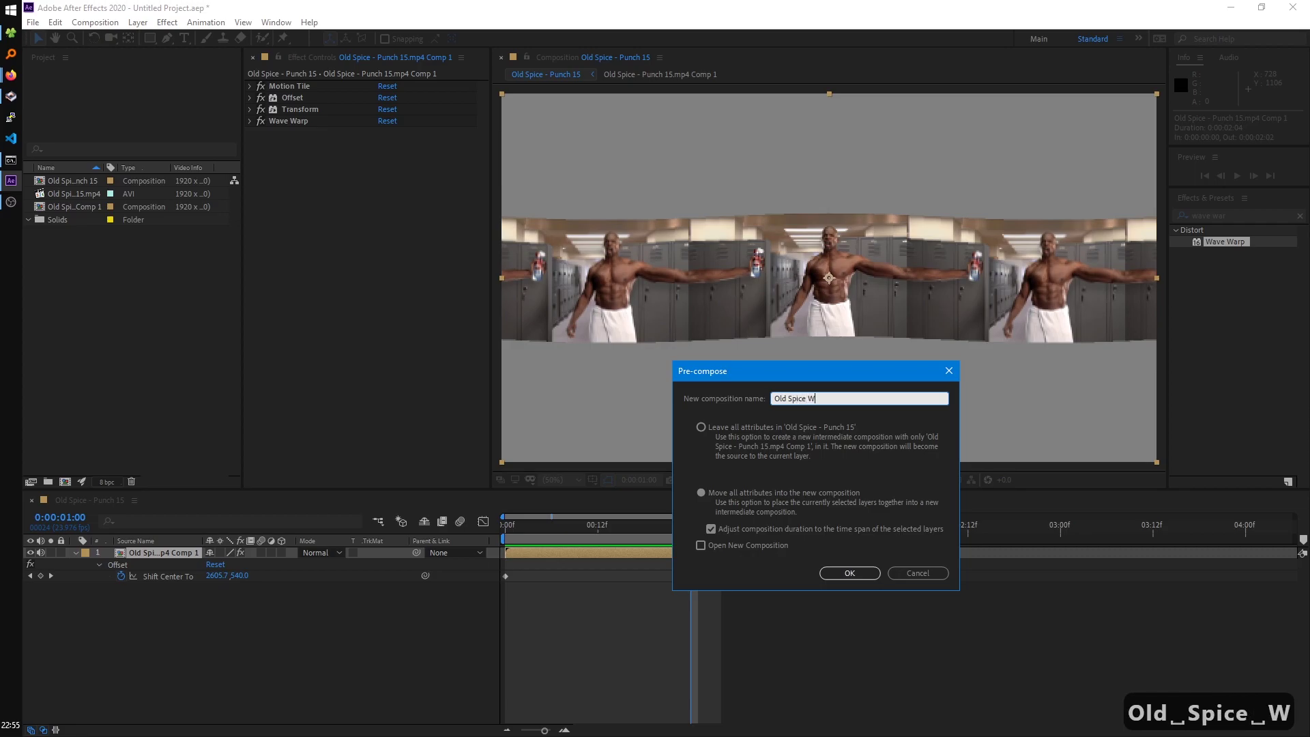
{"action": "type", "text": "ave"}
{"action": "key", "text": "Return"}
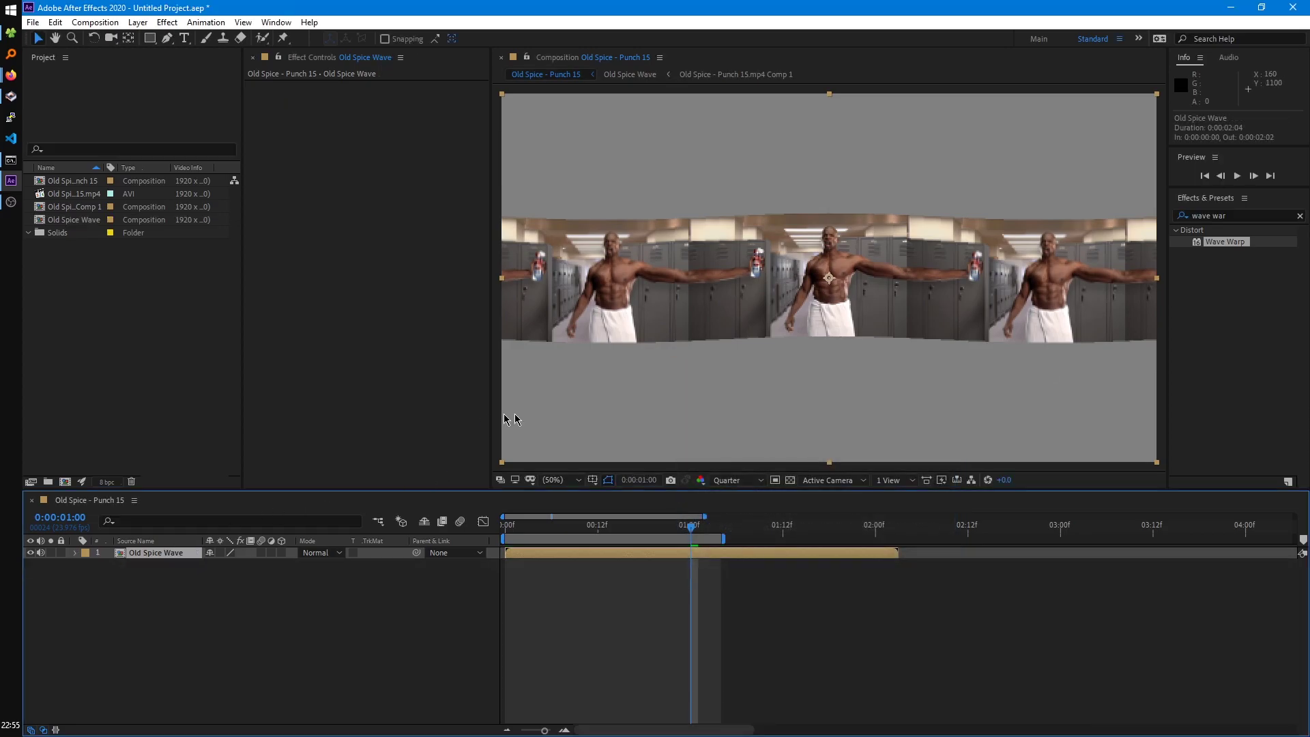
Duplicate the Old Spice Wave layer, move one strip up and one down, and preview.
{"action": "key", "text": "ctrl+d"}
{"action": "left_click_drag", "start_coordinate": [849, 346], "coordinate": [853, 194]}
{"action": "left_click", "coordinate": [728, 409]}
{"action": "left_click_drag", "start_coordinate": [853, 321], "coordinate": [853, 414]}
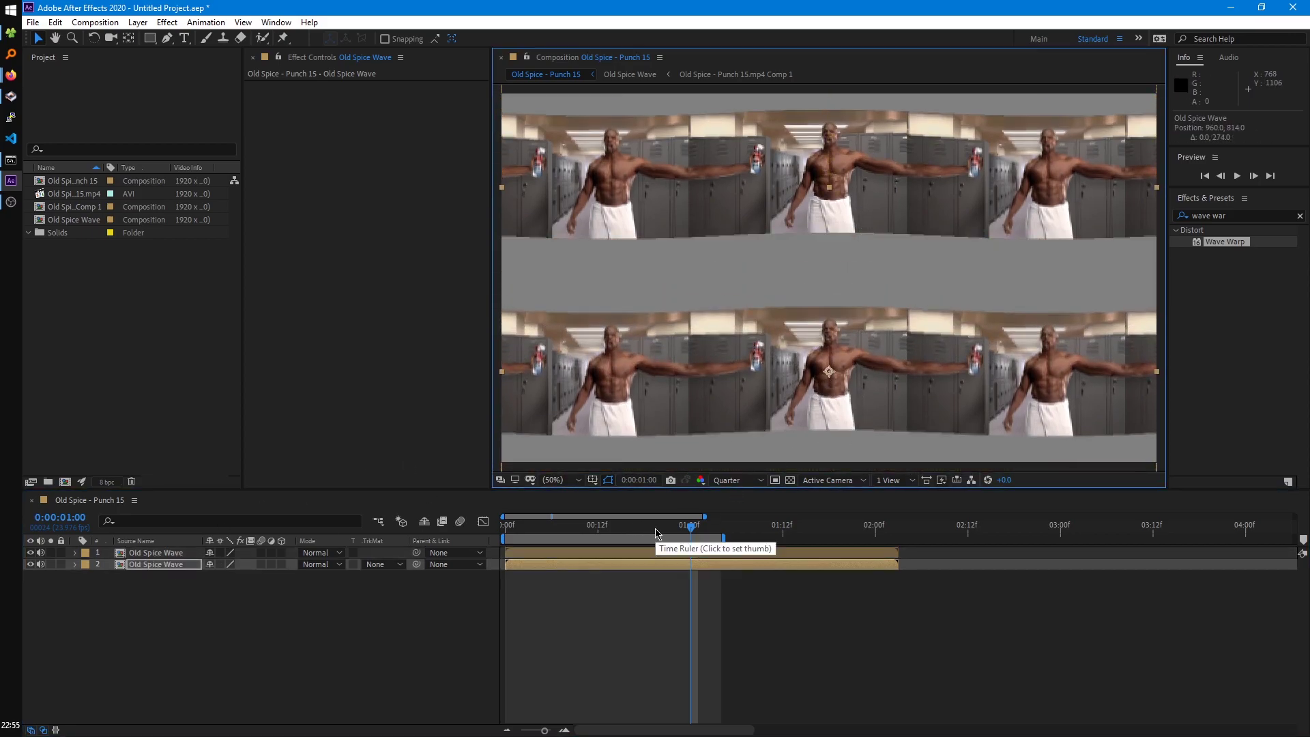
{"action": "key", "text": "shift+space"}
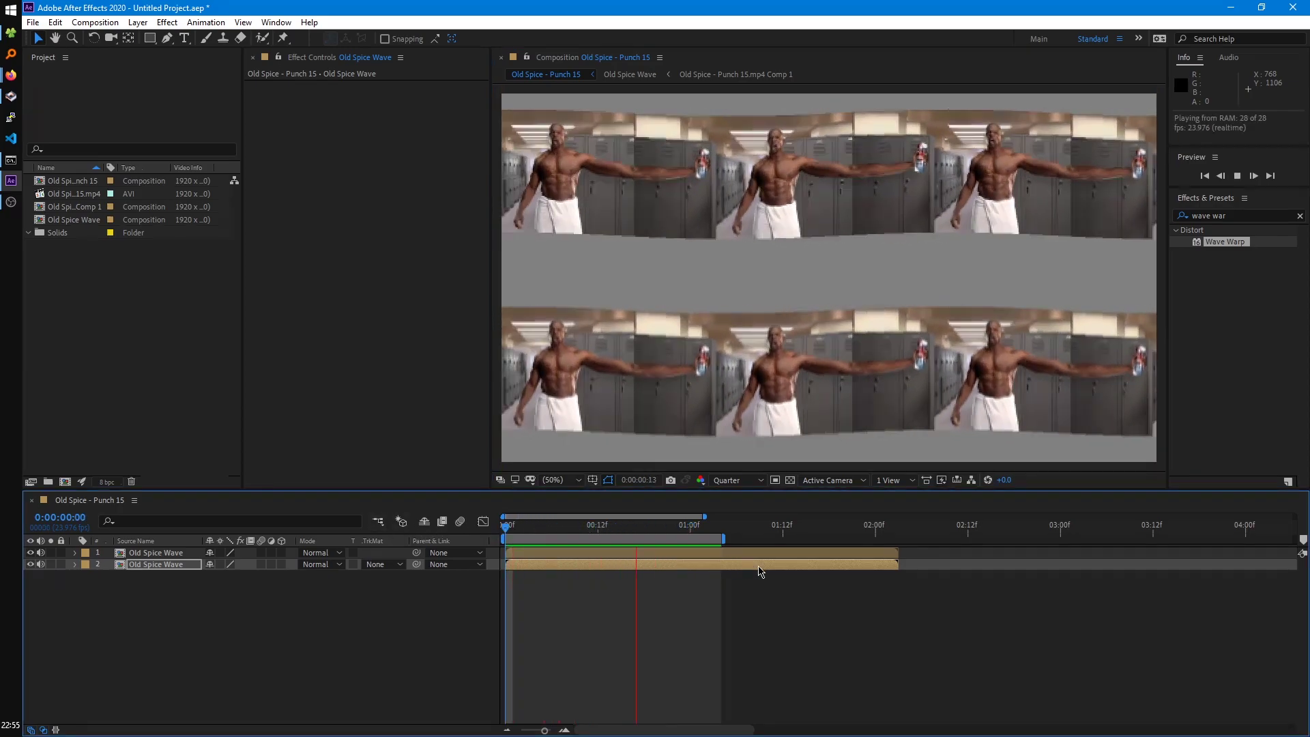
{"action": "key", "text": "space"}
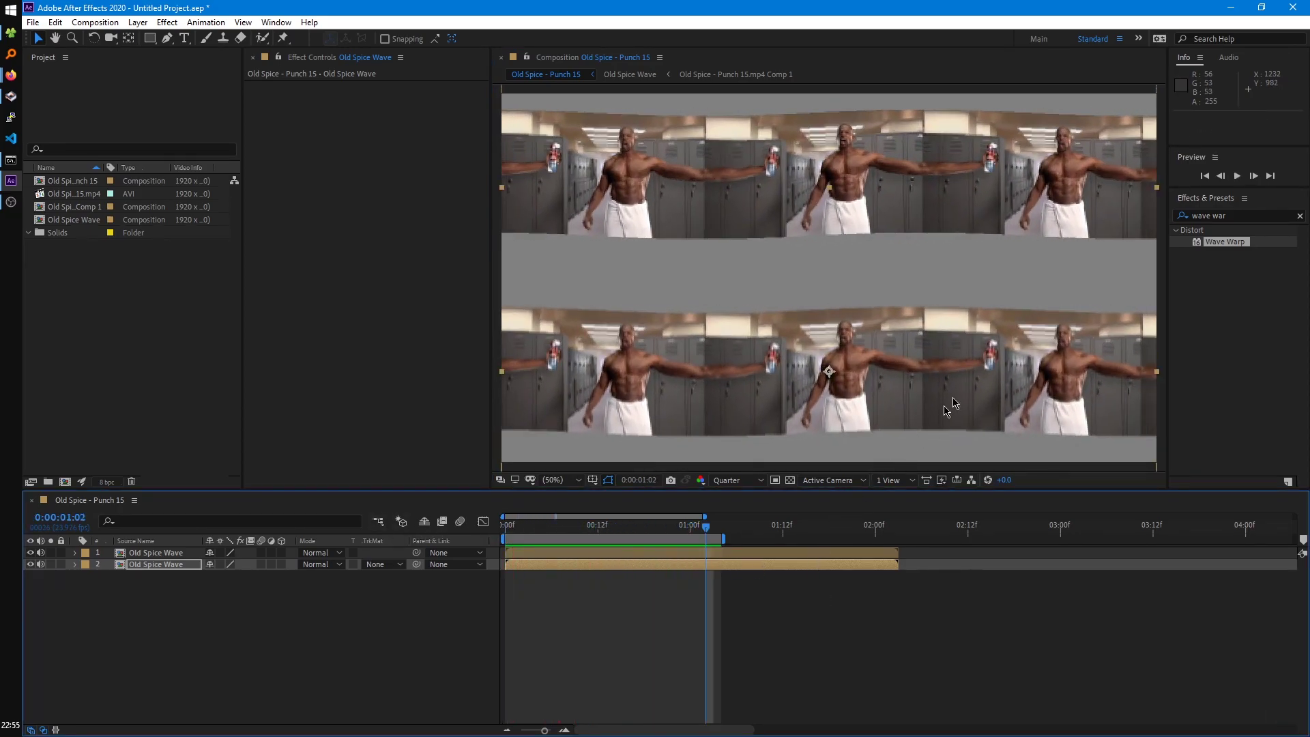
Apply Drop Shadow to the top Old Spice Wave layer with distance 38 and softness 63.
{"action": "left_click", "coordinate": [1247, 217]}
{"action": "type", "text": "drop sh"}
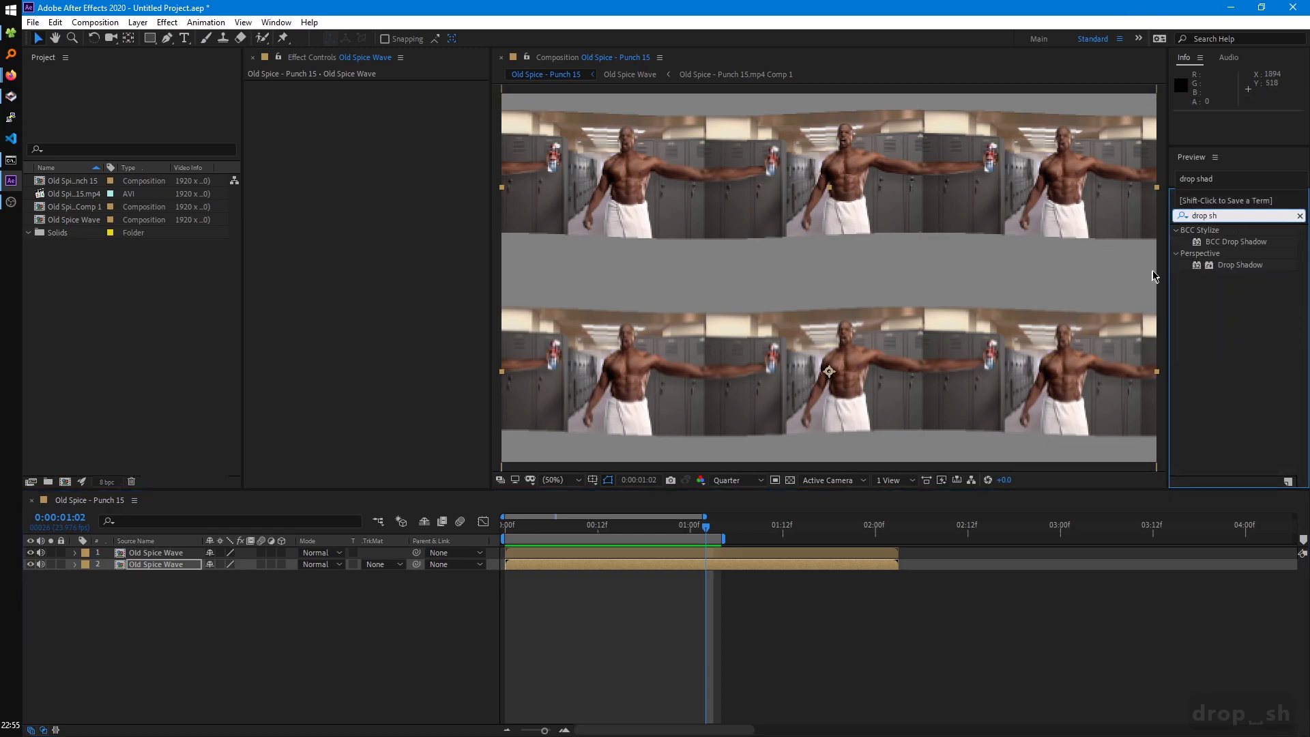
{"action": "left_click_drag", "start_coordinate": [1240, 265], "coordinate": [181, 559]}
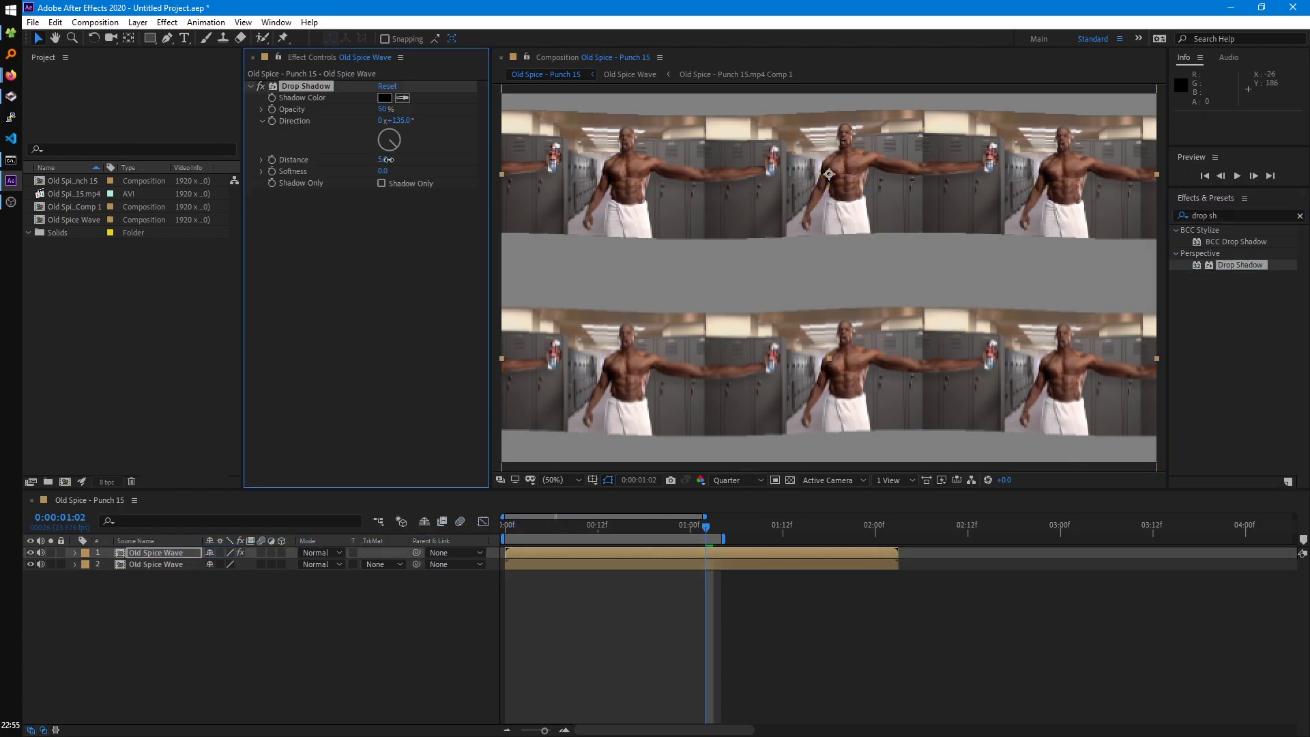
{"action": "left_click_drag", "start_coordinate": [384, 159], "coordinate": [423, 176]}
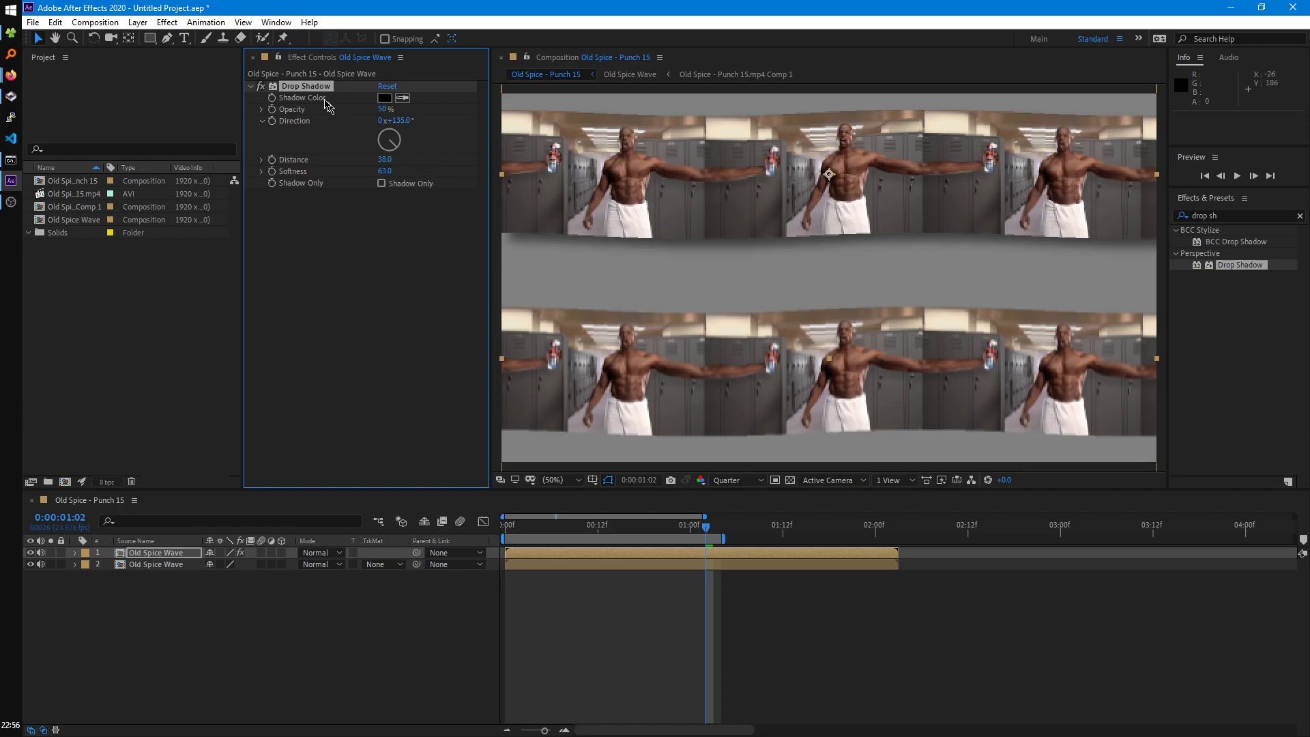
Copy the Drop Shadow onto the lower Old Spice Wave strip and scrub back to check both shadows.
{"action": "key", "text": "ctrl+c"}
{"action": "left_click", "coordinate": [164, 566]}
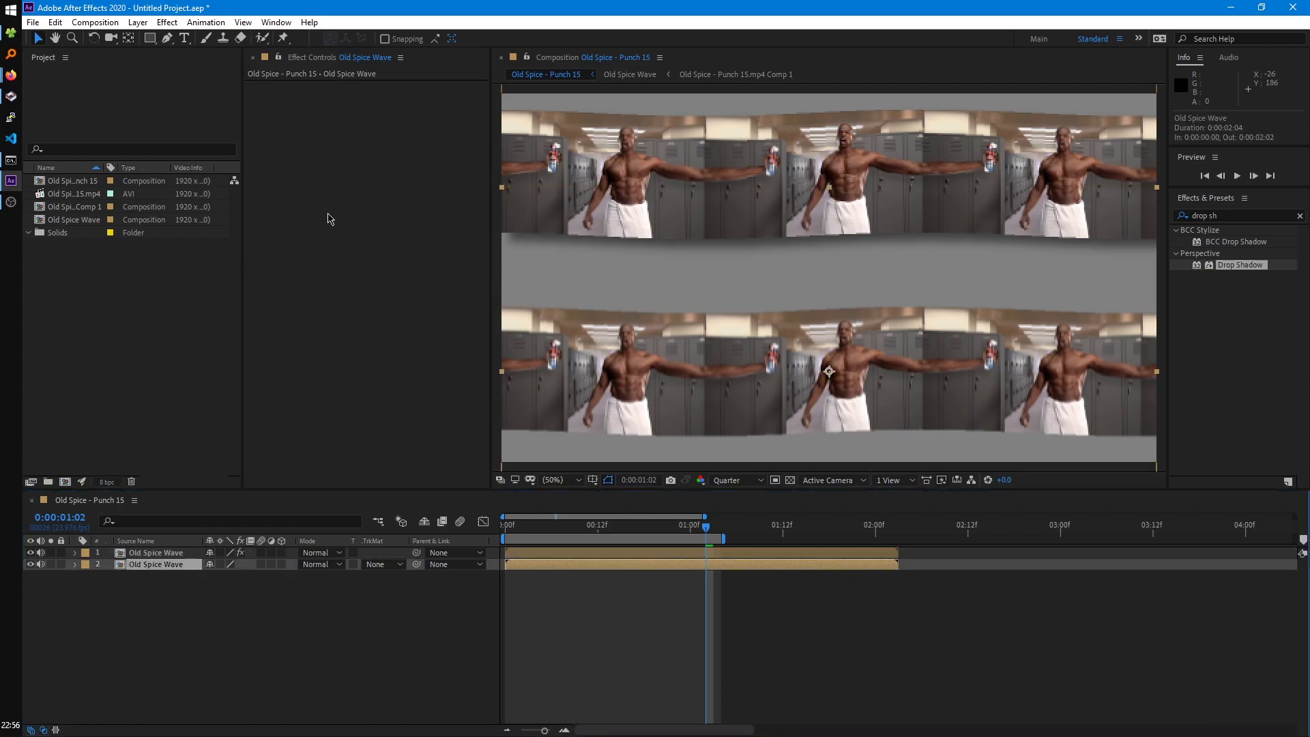
{"action": "key", "text": "ctrl+v"}
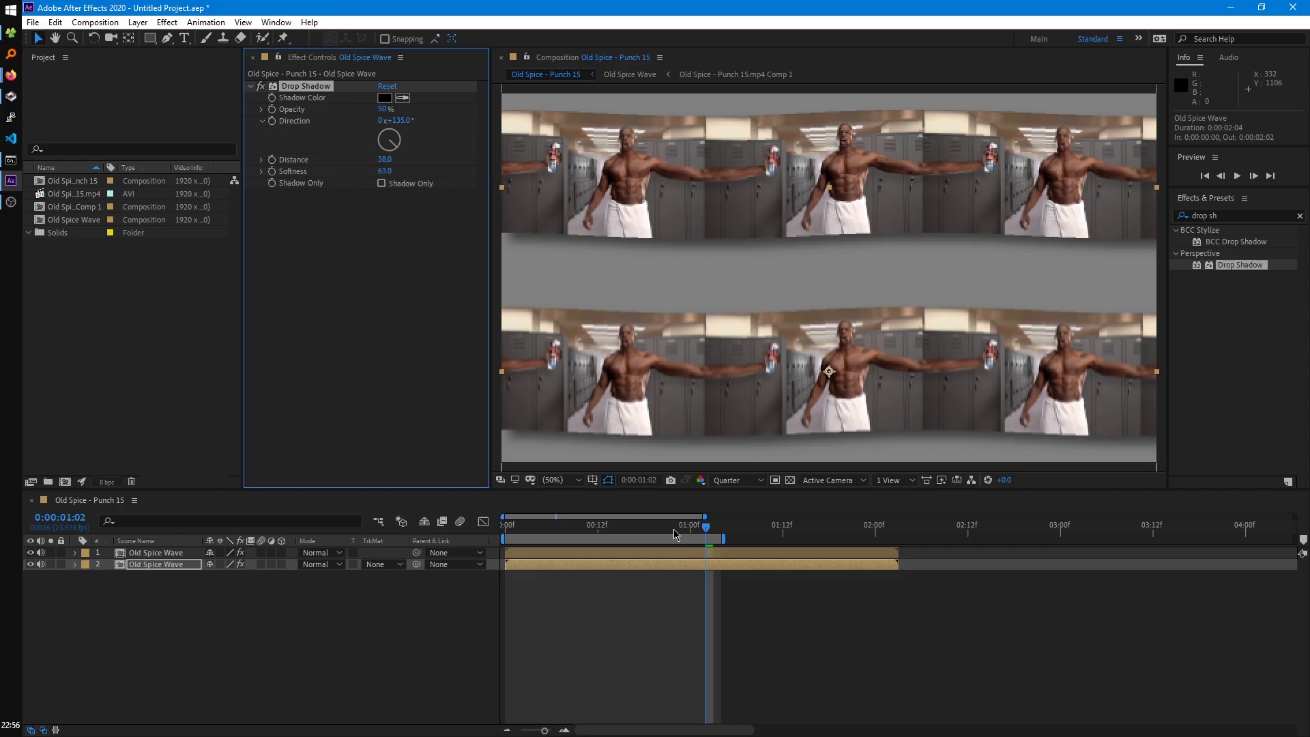
{"action": "left_click_drag", "start_coordinate": [674, 531], "coordinate": [711, 532]}
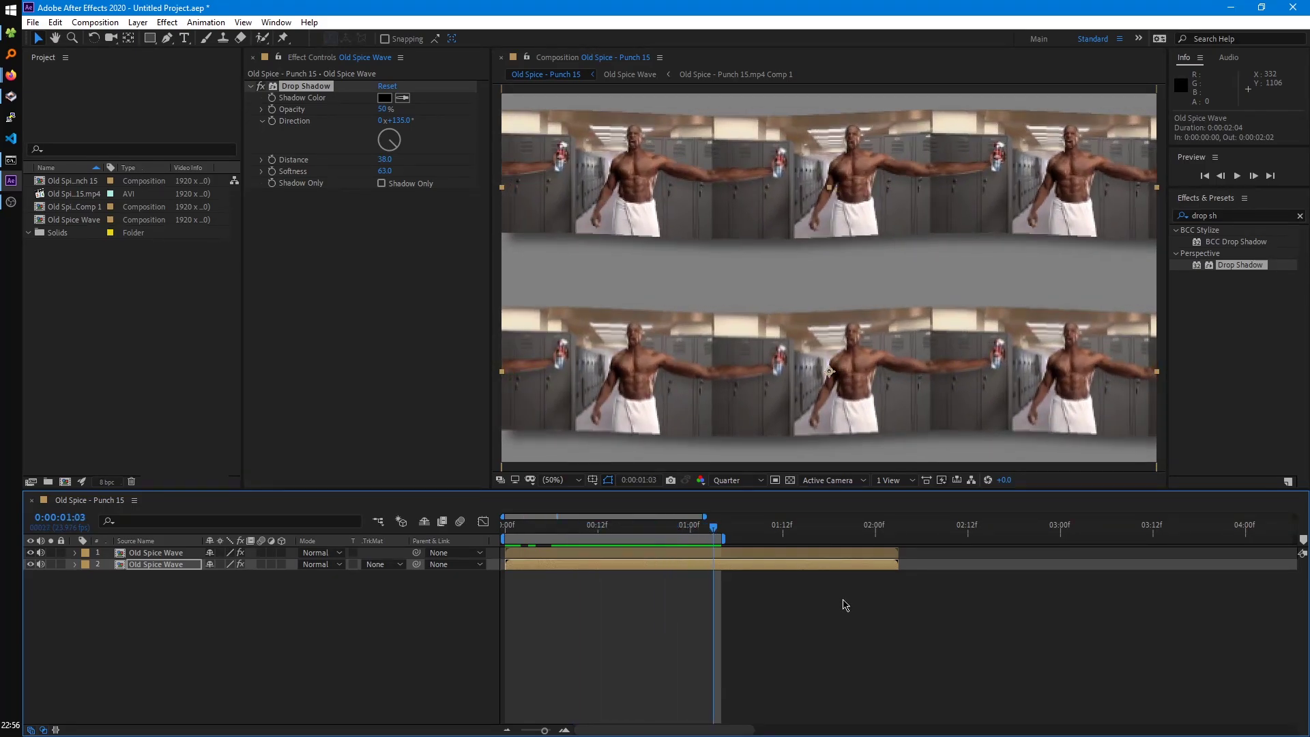
Clear the 'drop sh' search in Effects & Presets and browse the full category list.
{"action": "left_click", "coordinate": [1300, 216]}
{"action": "scroll", "coordinate": [1221, 293], "scroll_direction": "down", "scroll_amount": 9}
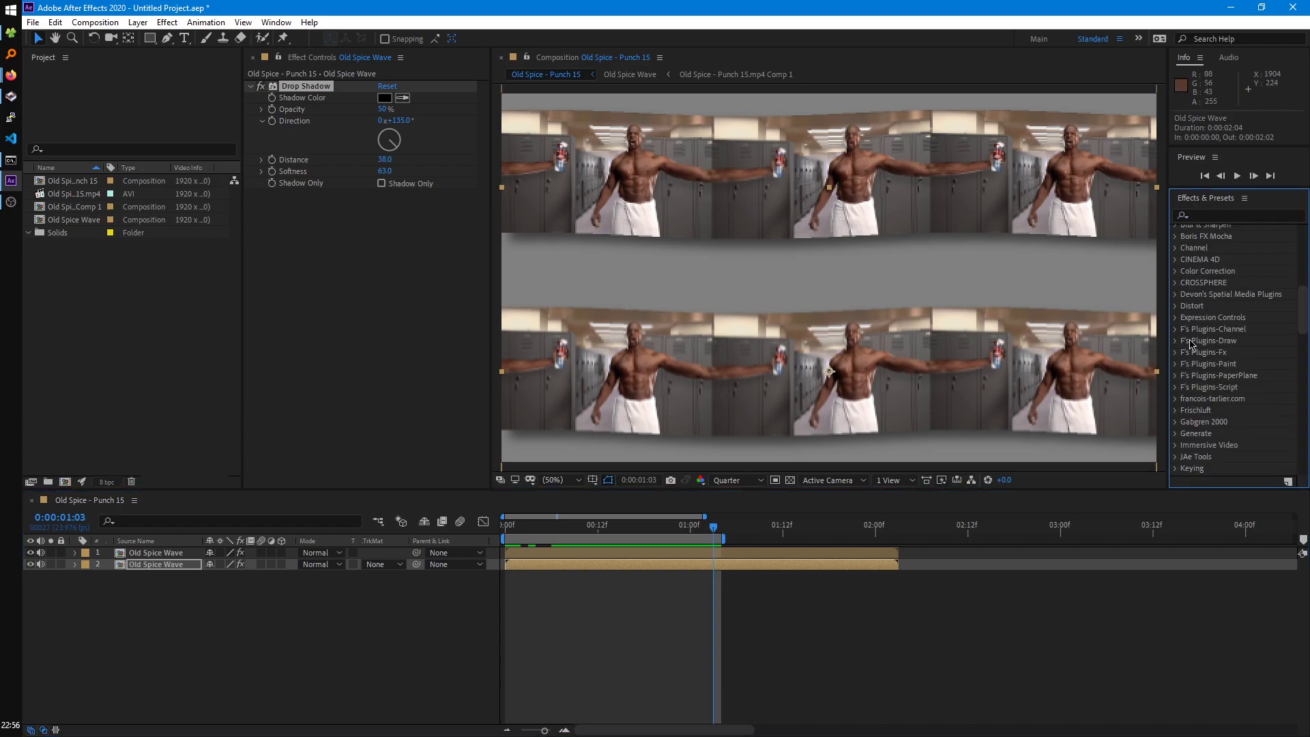
{"action": "scroll", "coordinate": [1208, 360], "scroll_direction": "down", "scroll_amount": 3}
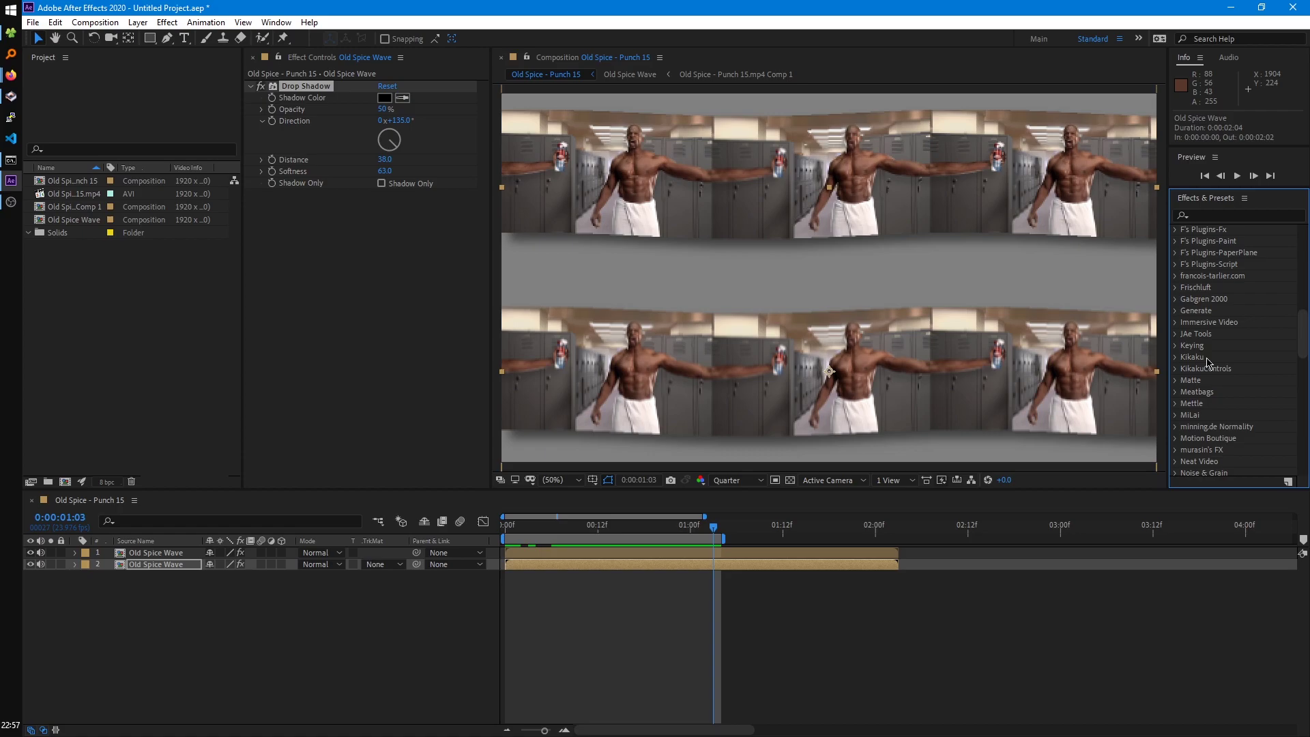
{"action": "scroll", "coordinate": [1208, 362], "scroll_direction": "up", "scroll_amount": 6}
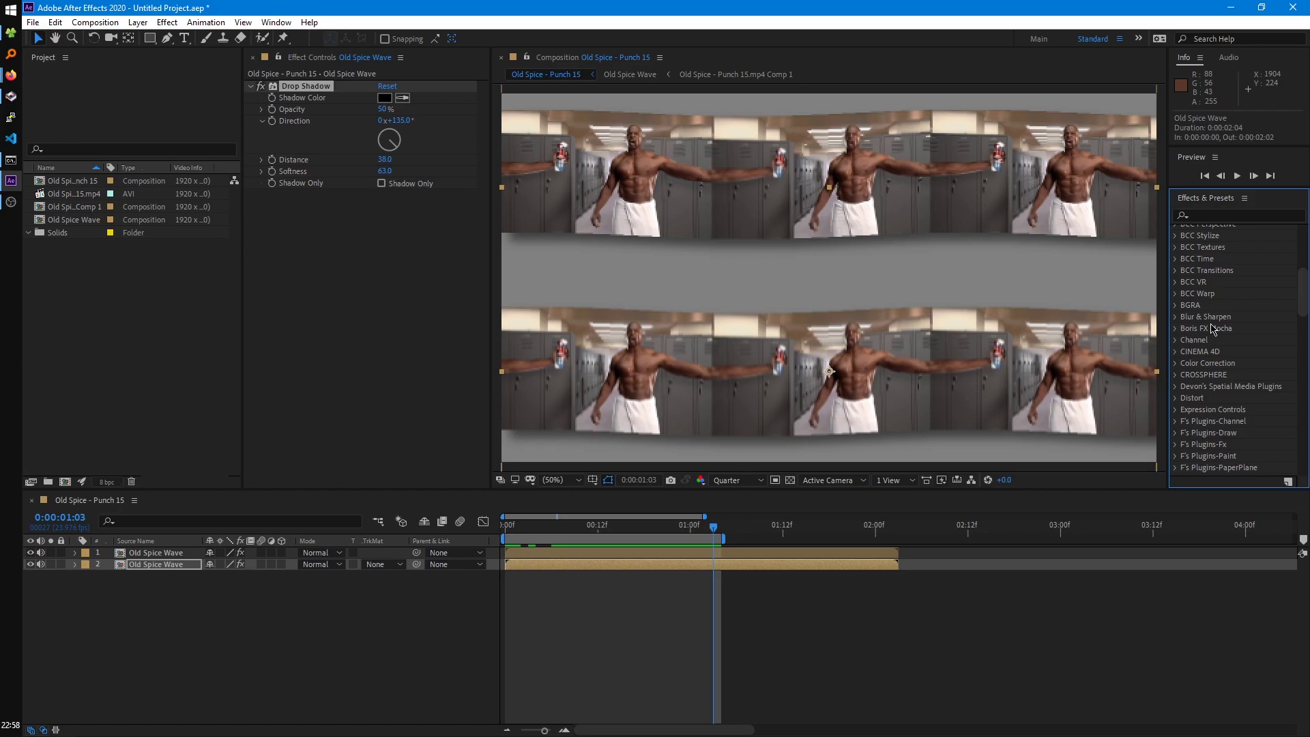
{"action": "scroll", "coordinate": [1212, 329], "scroll_direction": "down", "scroll_amount": 8}
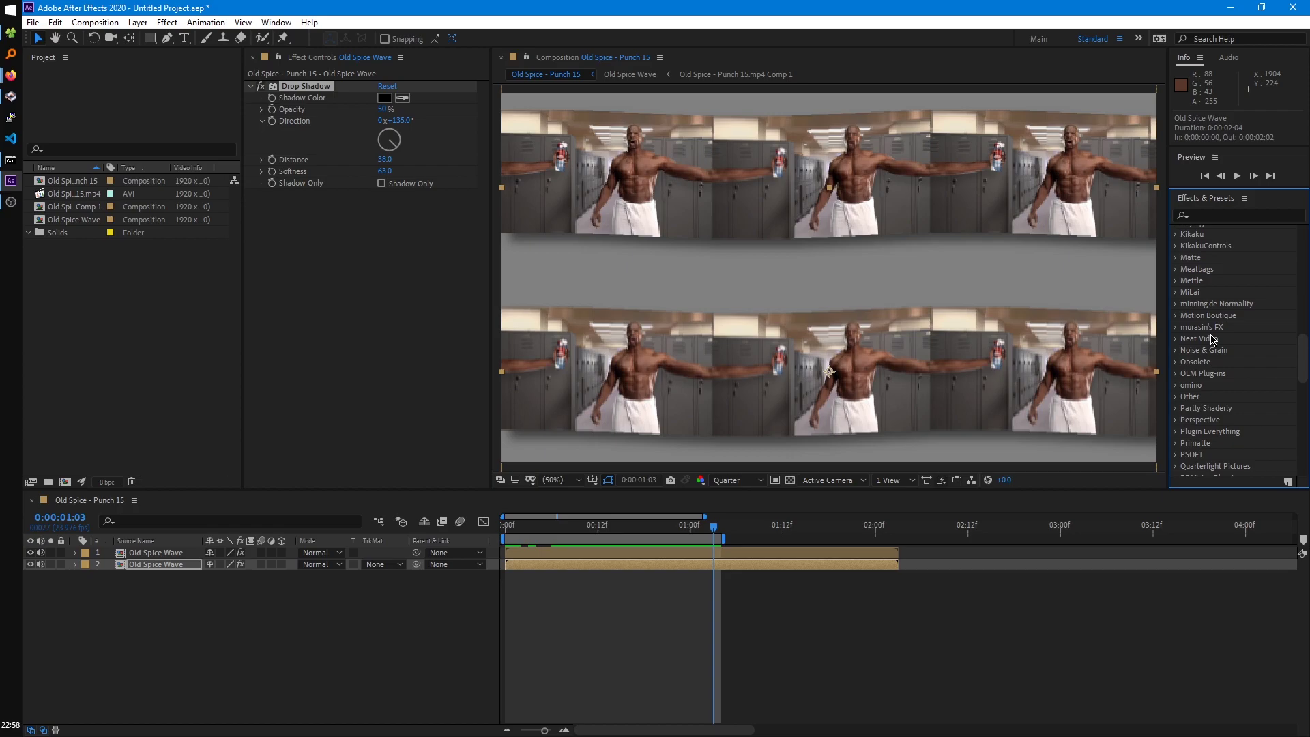